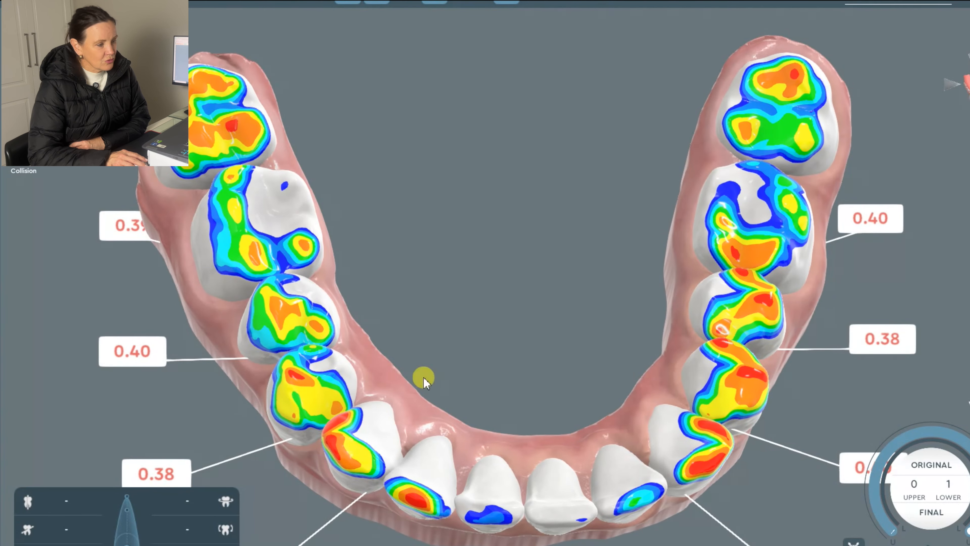
Step: Examine the lower arch's occlusal collision map from above, hide the map, and inspect the lower front teeth's contacts from several angles
left_click_drag(286, 441, 343, 454)
left_click_drag(698, 402, 287, 94)
left_click(215, 248)
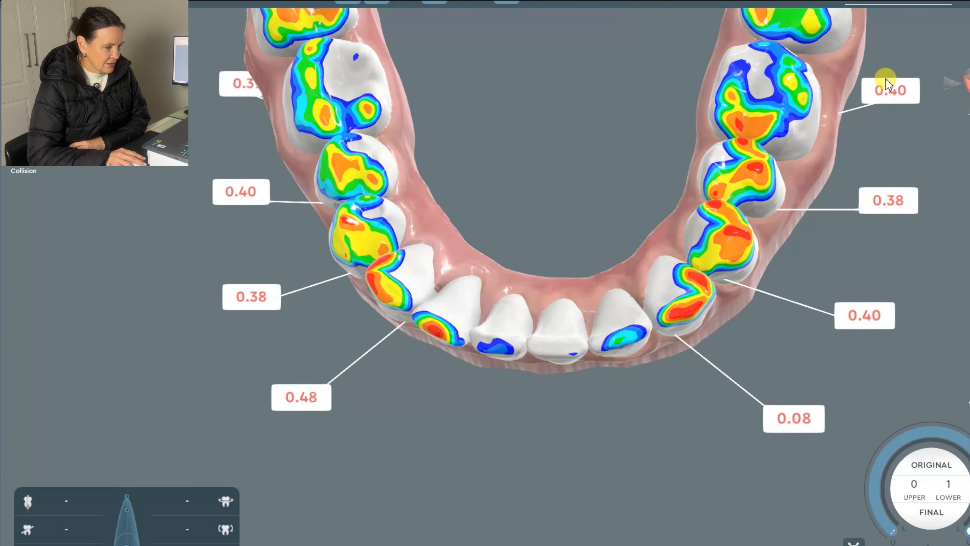
middle_click_drag(554, 230, 550, 246)
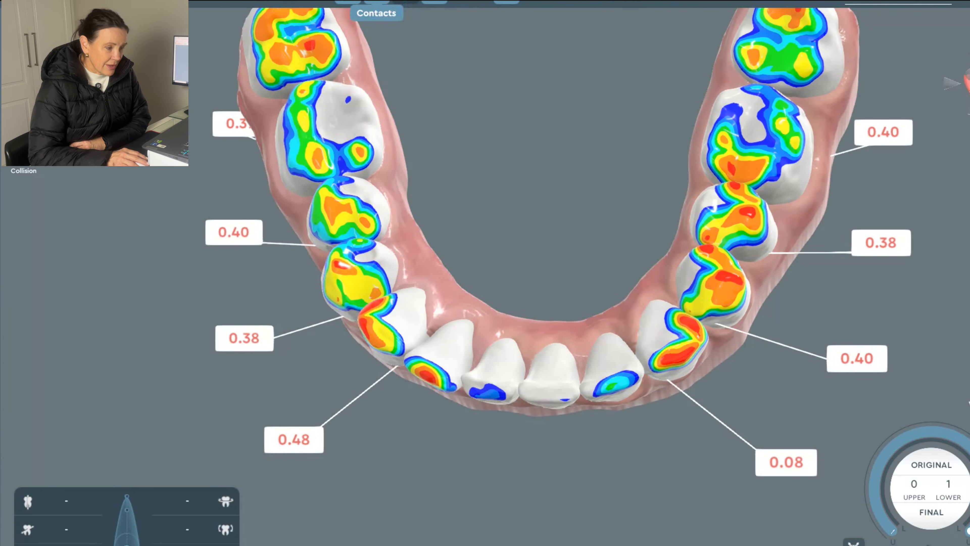
left_click(969, 84)
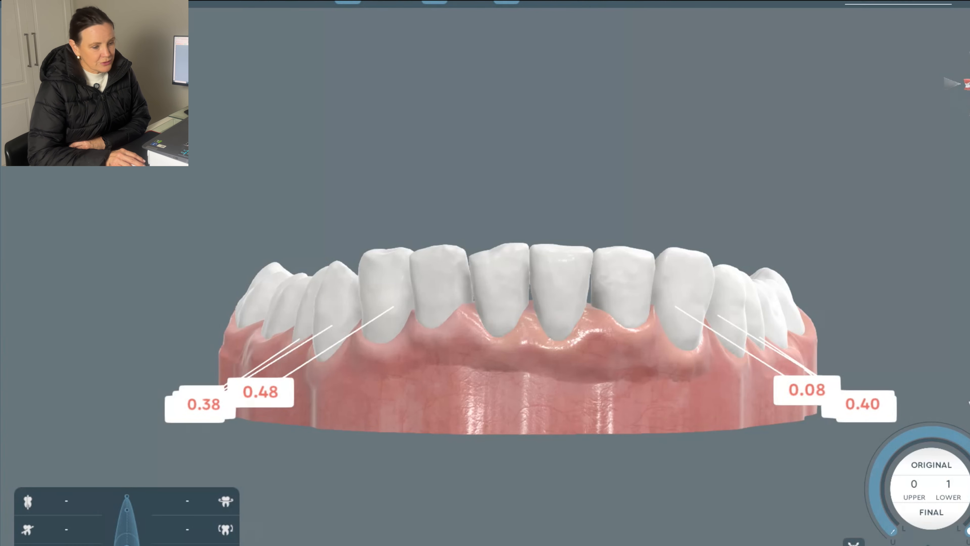
left_click_drag(556, 320, 575, 358)
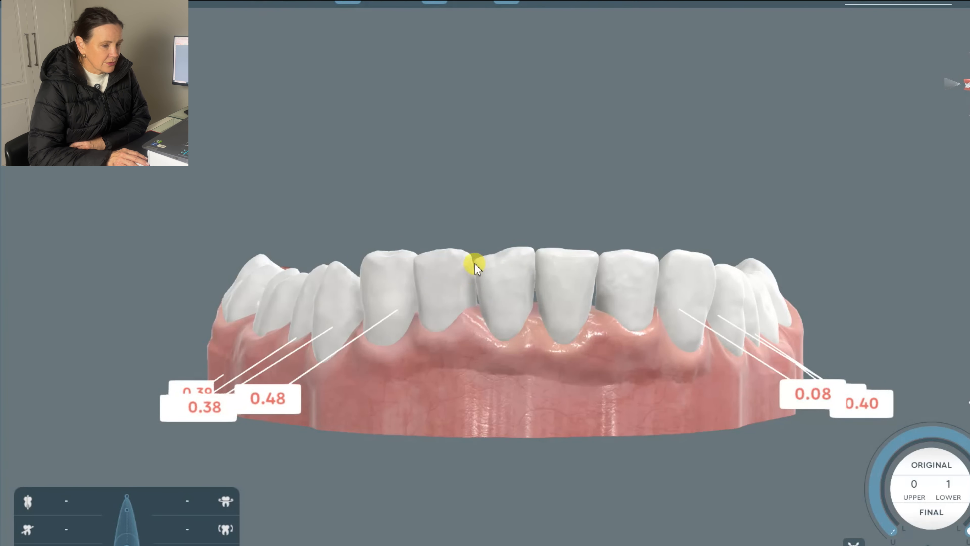
left_click_drag(469, 260, 575, 376)
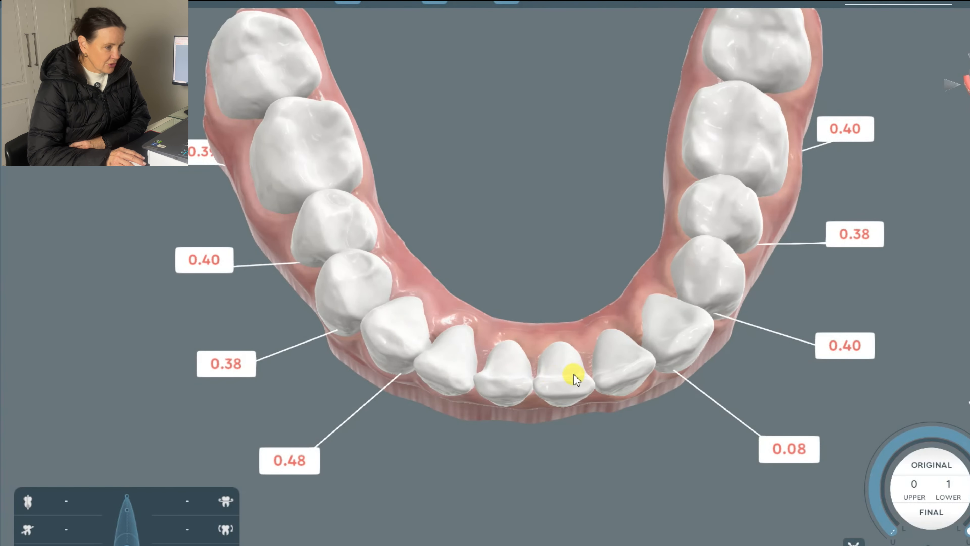
left_click_drag(476, 299, 530, 183)
left_click_drag(438, 331, 789, 324)
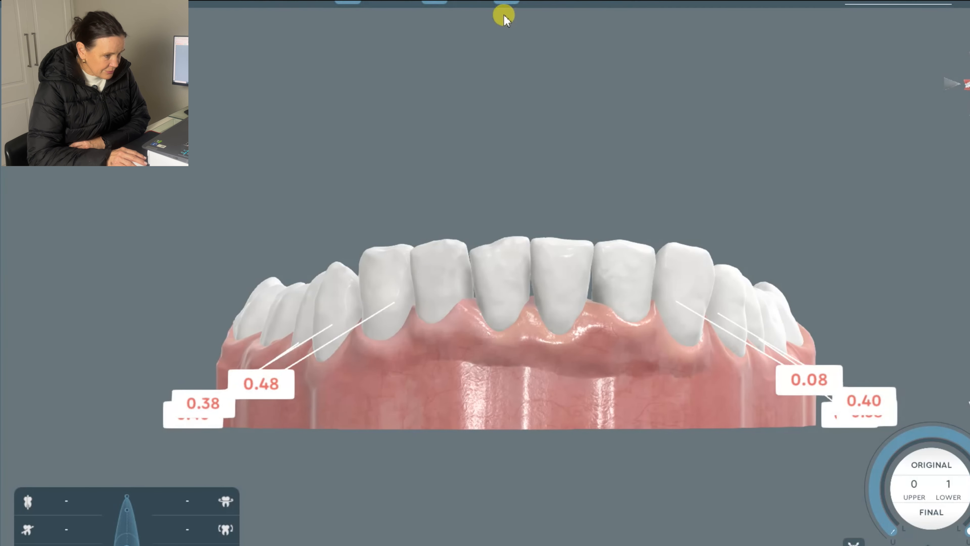
Step: Show the upper arch to check how it meets the lower front teeth, and hide it again
left_click(478, 3)
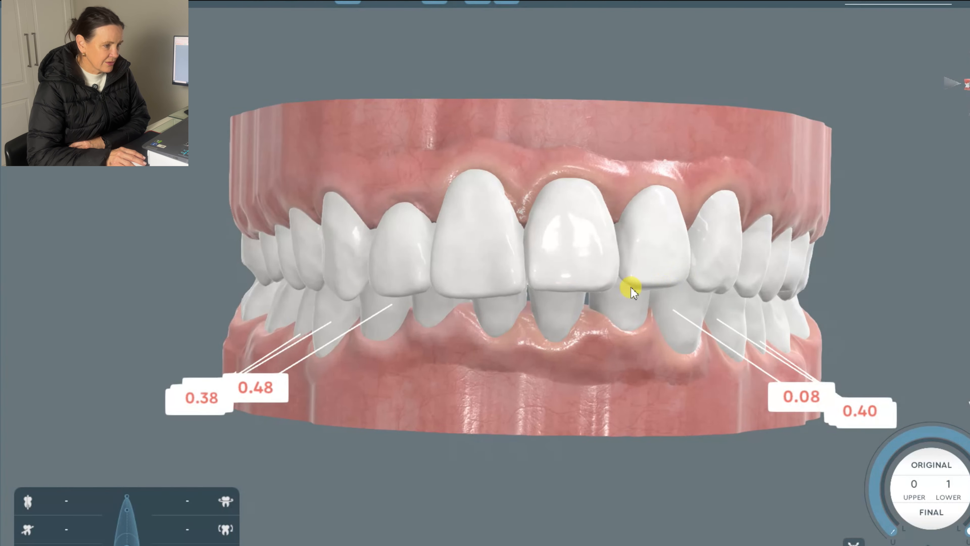
left_click_drag(630, 284, 468, 282)
left_click(473, 4)
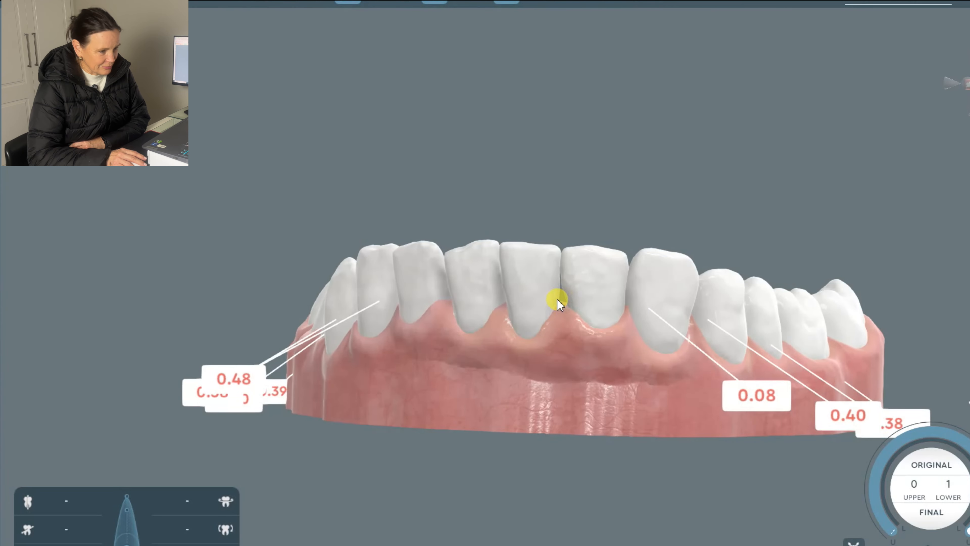
Step: Shift the lower right lateral incisor mesially until it overlaps the neighbouring central incisor by 0.03
left_click_drag(562, 305, 592, 306)
left_click_drag(511, 300, 598, 289)
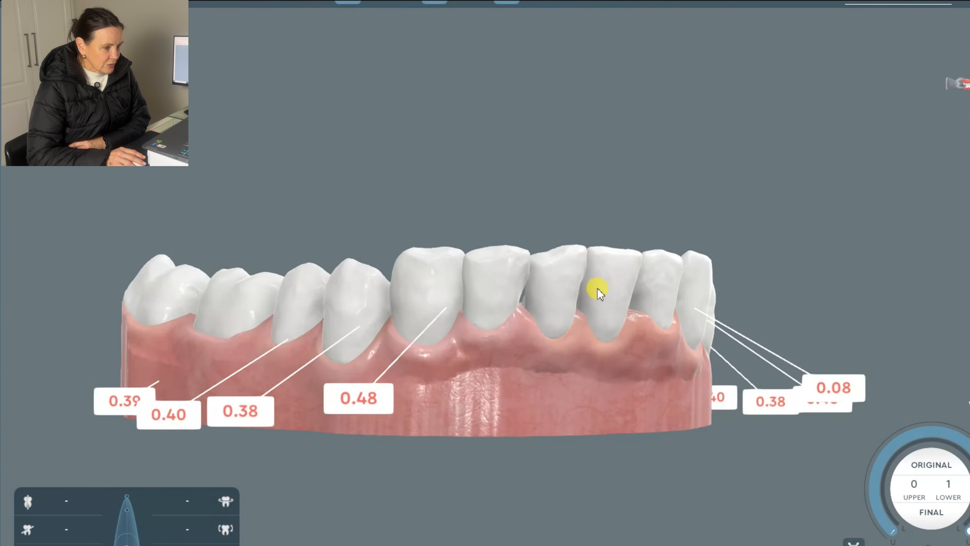
left_click(495, 286)
left_click_drag(563, 262, 550, 235)
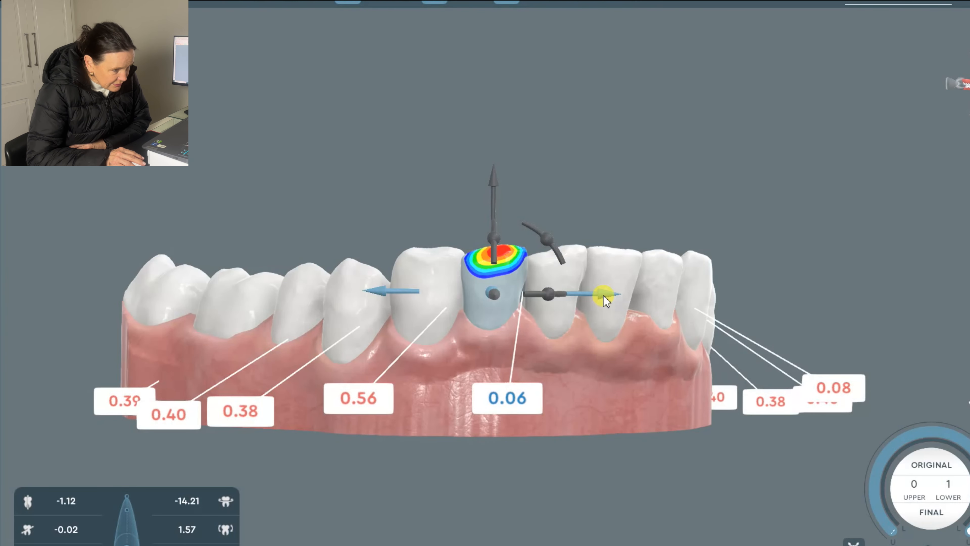
left_click_drag(609, 297, 612, 293)
left_click(570, 202)
Step: Nudge the lower right lateral incisor further mesially to overlaps of 0.06 with the central incisor and 0.44 with the canine
right_click_drag(462, 319, 433, 311)
left_click(488, 290)
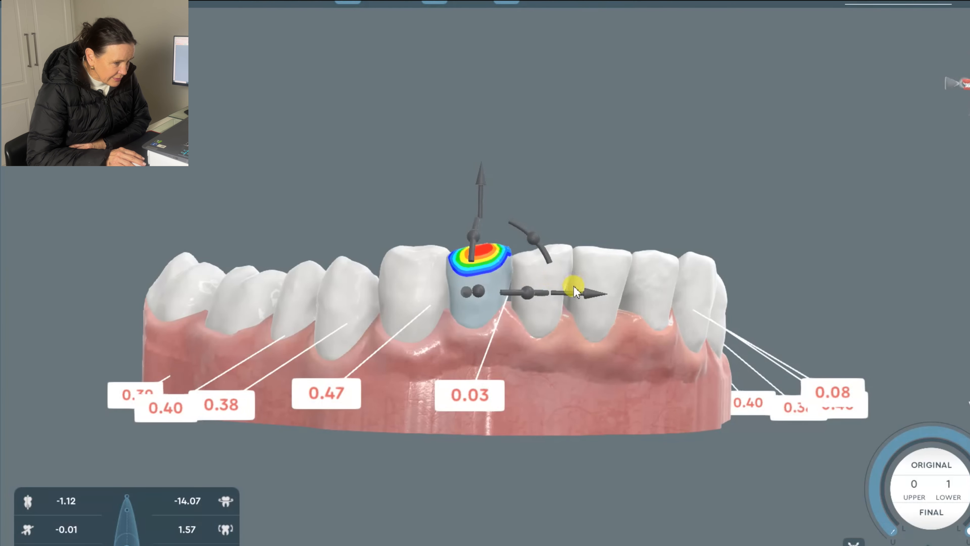
left_click(590, 294)
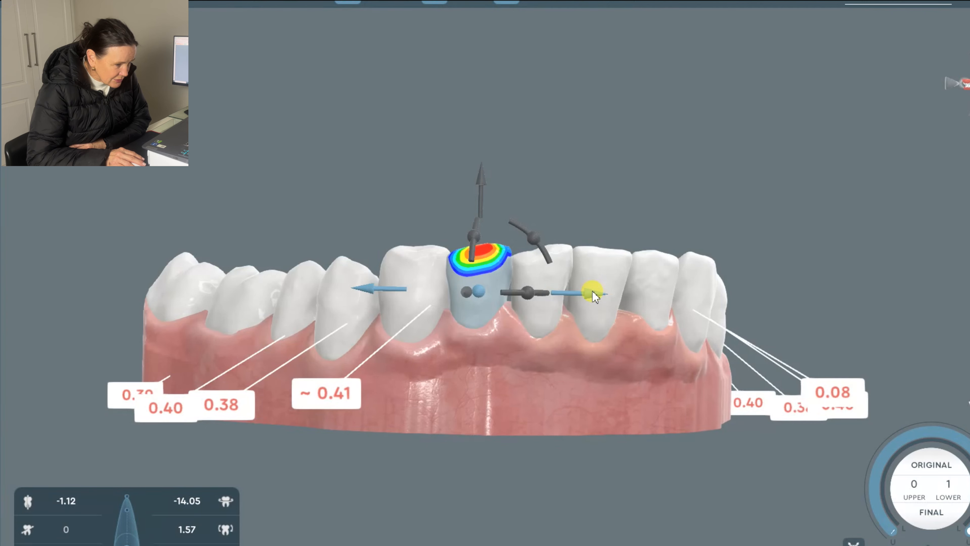
left_click(595, 293)
left_click(559, 217)
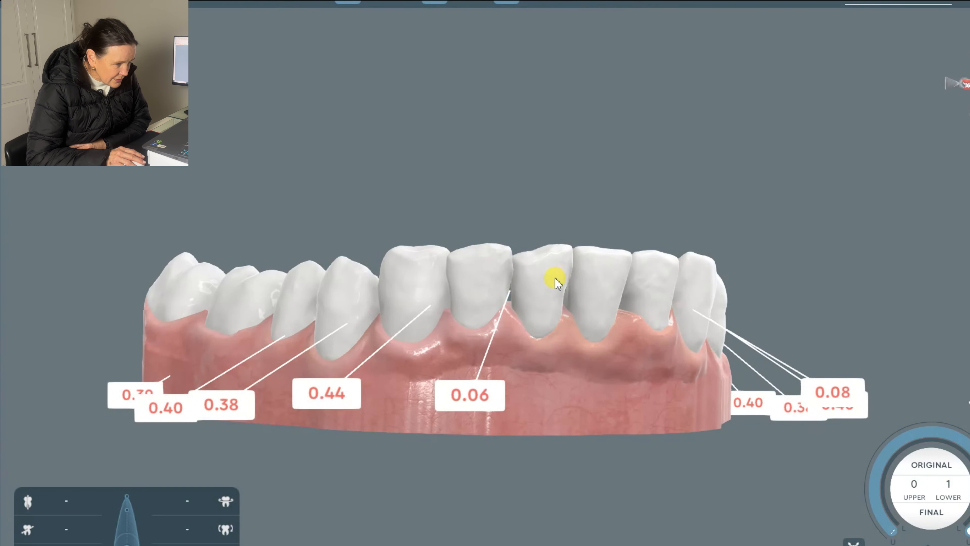
Step: Shift the lower left lateral incisor mesially to a 0.08 overlap with the central incisor and a 0.09 gap at the canine
left_click_drag(564, 291, 343, 209)
left_click_drag(548, 361, 585, 269)
left_click(591, 271)
left_click_drag(648, 228, 667, 269)
left_click_drag(708, 293, 674, 285)
left_click(509, 186)
left_click_drag(510, 186, 536, 266)
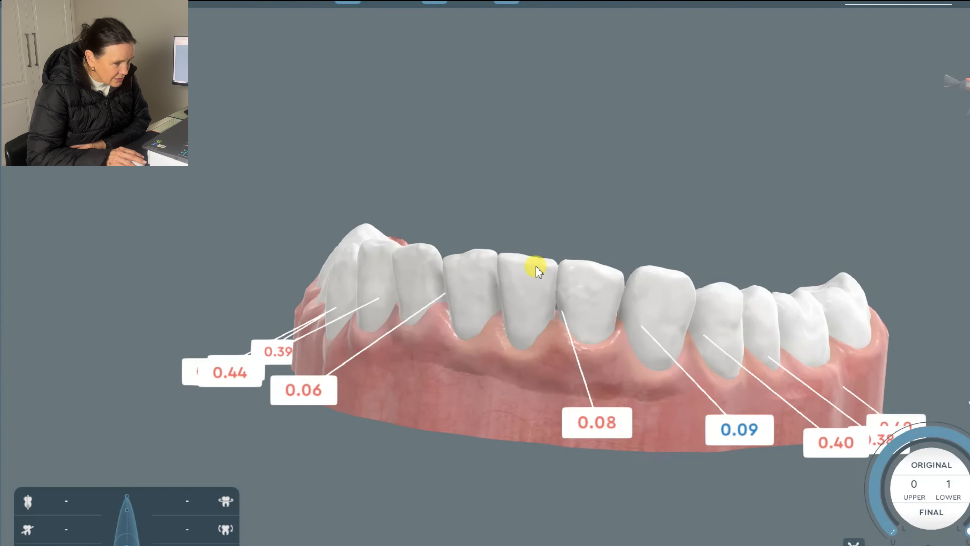
Step: Shift the lower right central incisor mesially to overlaps of 0.04 with the lateral incisor and 0.06 with the left central
left_click_drag(596, 317, 582, 264)
left_click(507, 278)
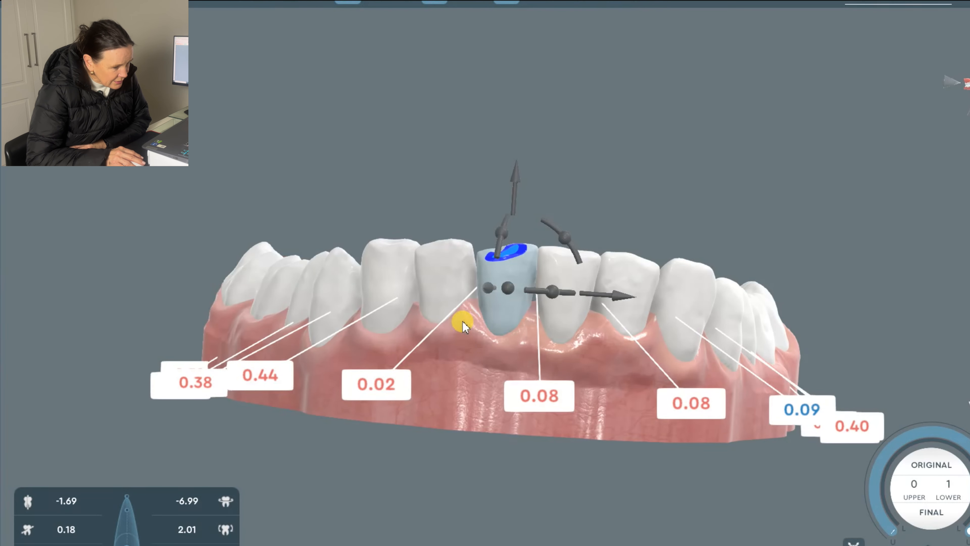
left_click(618, 300)
left_click(619, 300)
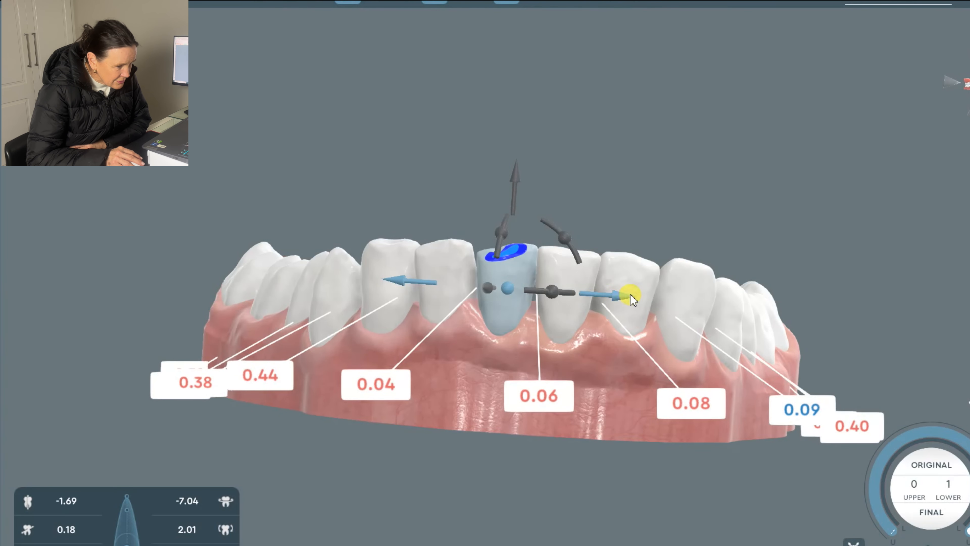
left_click_drag(649, 214, 605, 233)
Step: Shift the lower left lateral incisor distally to close its gap to the canine and clear its overlap with the central incisor
left_click(625, 289)
left_click_drag(665, 254, 662, 251)
left_click_drag(550, 231, 603, 186)
left_click_drag(521, 237, 465, 263)
left_click_drag(589, 335, 590, 317)
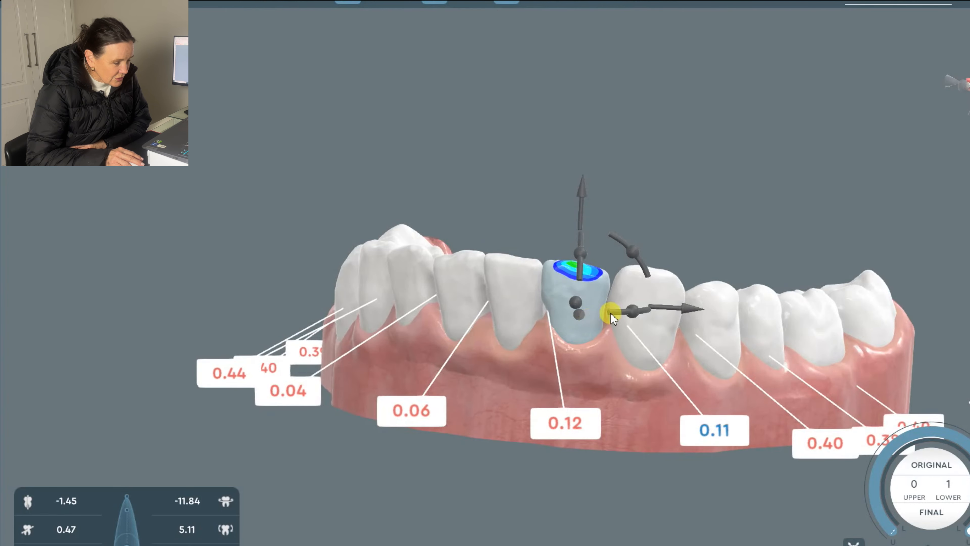
left_click_drag(685, 313, 691, 309)
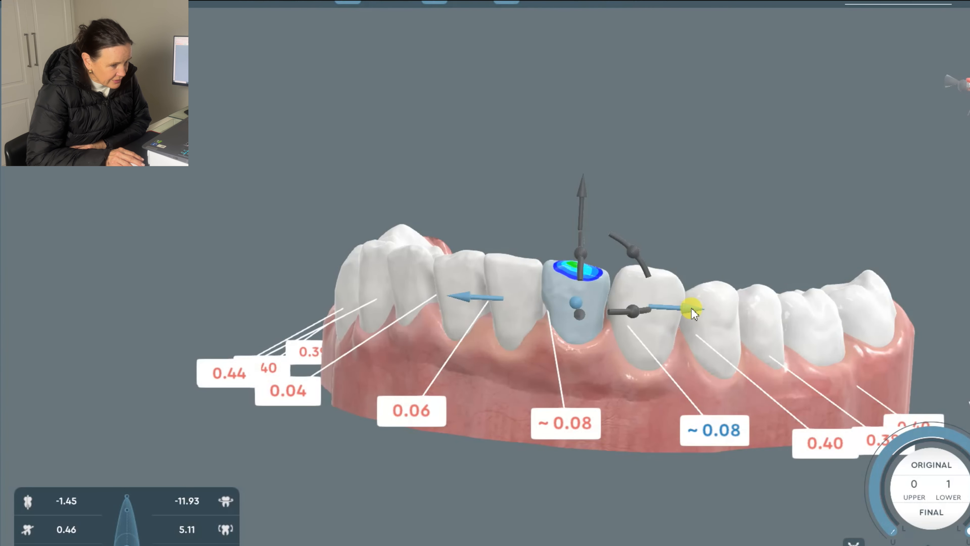
left_click_drag(693, 305, 700, 307)
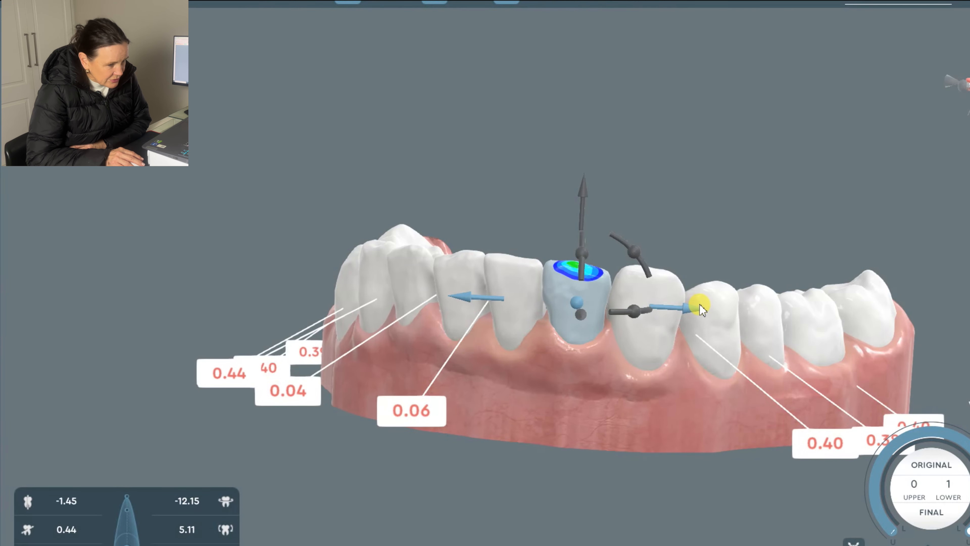
Step: Shift the lower left central incisor distally until its overlaps with the right central and the left lateral incisor are both 0.03
left_click_drag(664, 348, 691, 349)
left_click(567, 301)
left_click(536, 300)
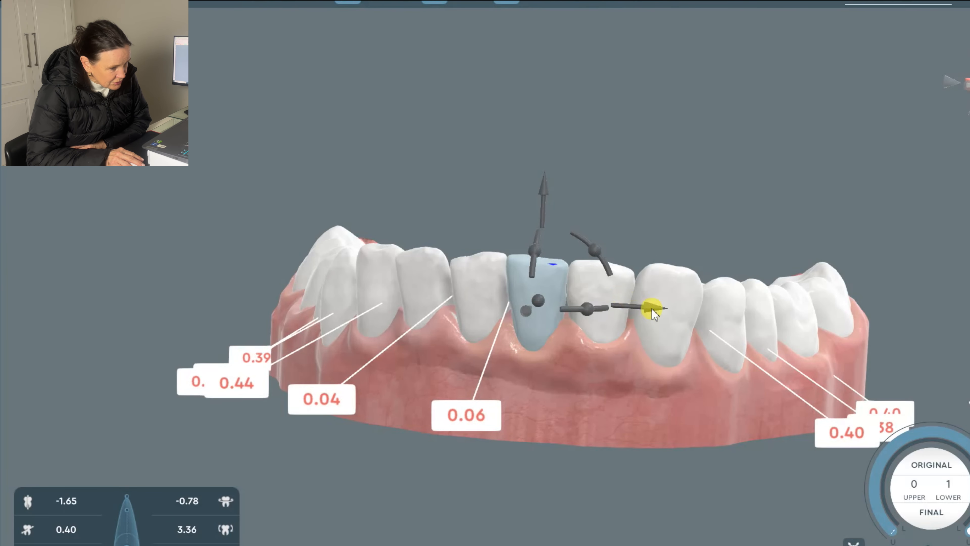
left_click_drag(651, 307, 651, 307)
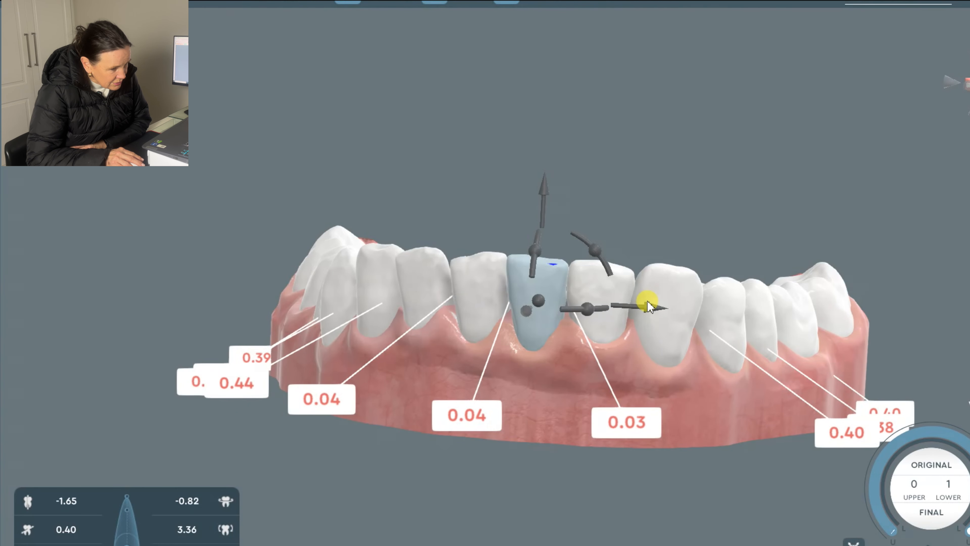
left_click(648, 308)
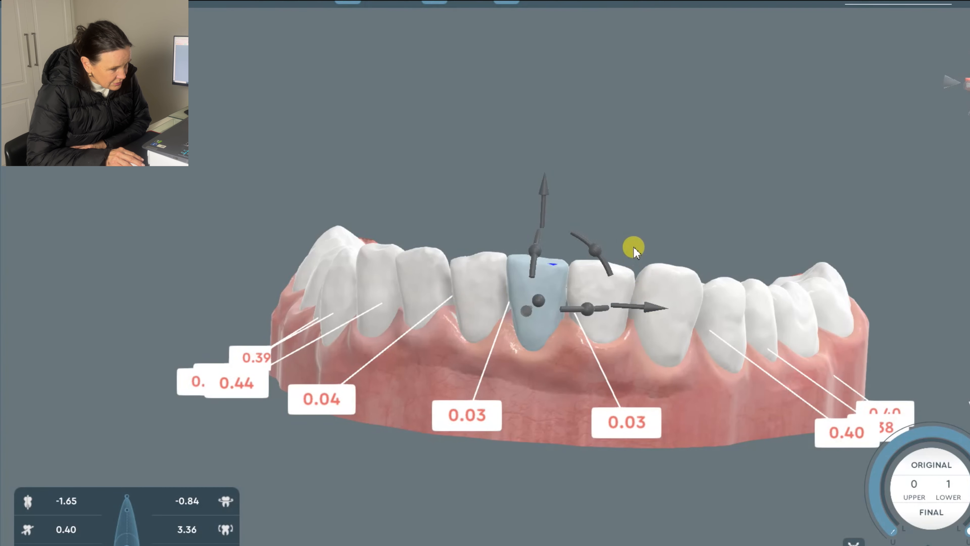
left_click(593, 253)
Step: Examine the lower arch's alignment and contacts from above, briefly displaying the occlusal collision map
left_click_drag(594, 252, 691, 251)
right_click(713, 360)
mouse_move(556, 245)
left_mouse_down()
mouse_move(737, 260)
mouse_move(617, 271)
mouse_move(497, 255)
mouse_move(665, 269)
left_mouse_up()
left_click_drag(588, 296, 480, 276)
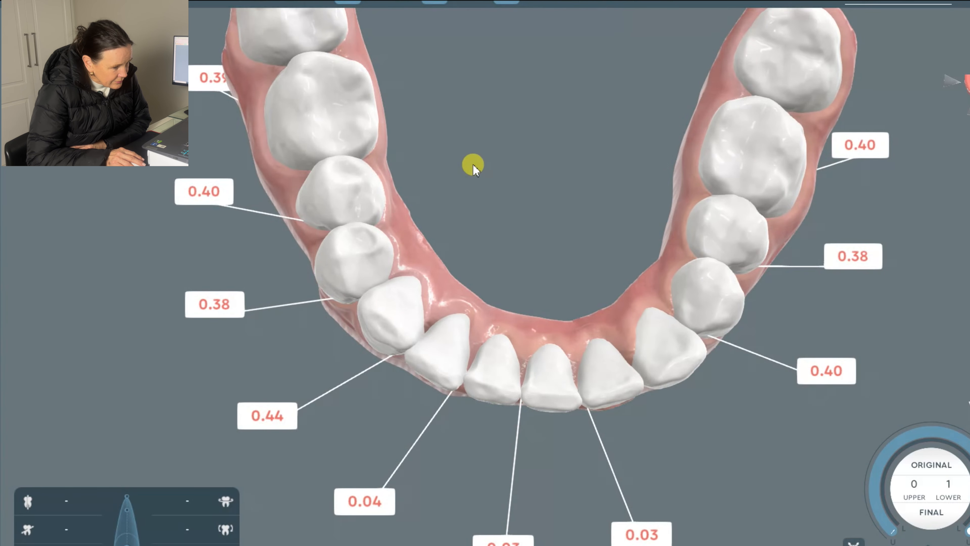
left_click_drag(472, 162, 486, 273)
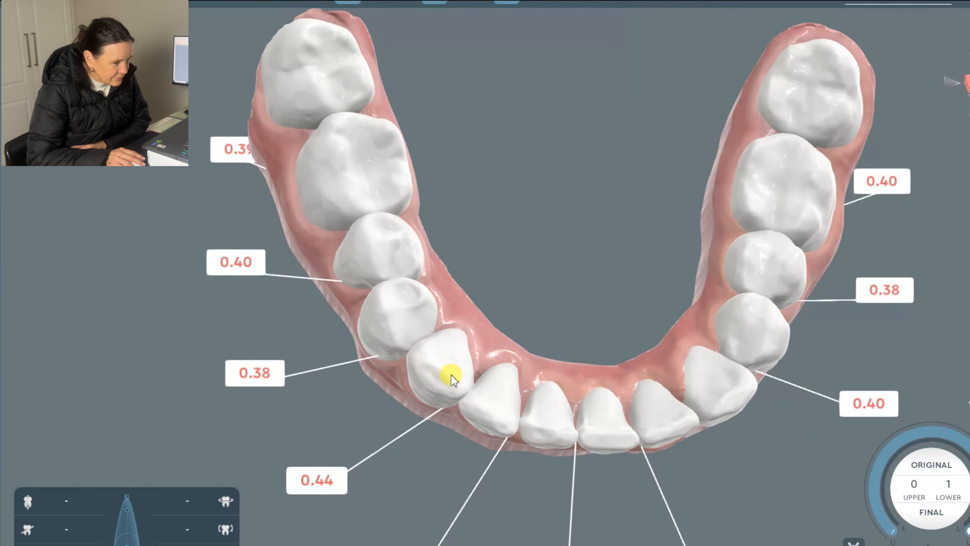
left_click_drag(480, 395, 720, 404)
scroll(751, 398, "up", 3)
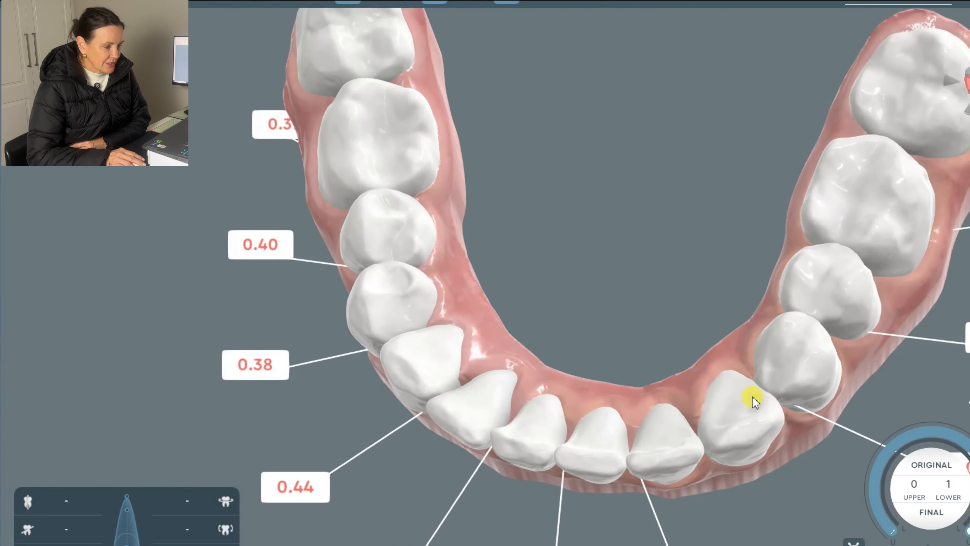
right_click_drag(793, 418, 689, 401)
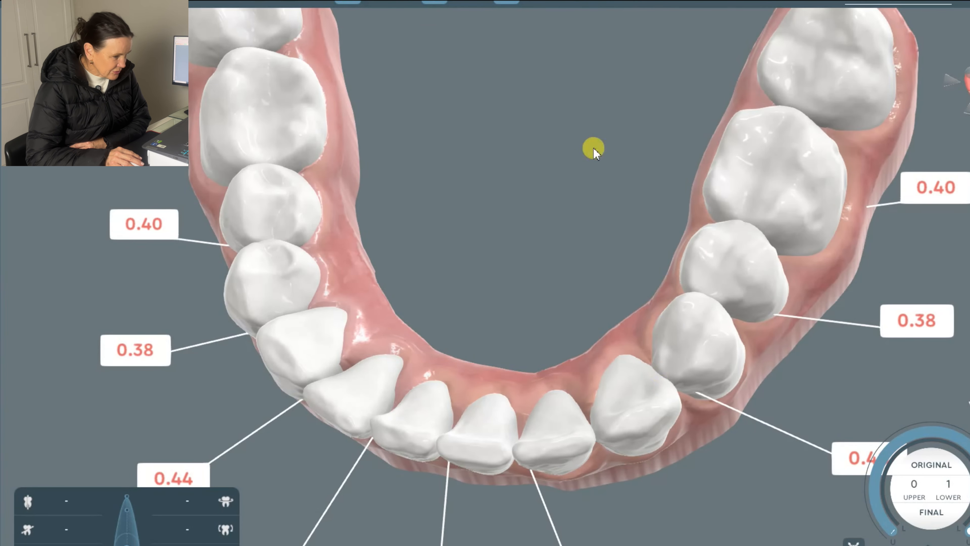
left_click(378, 4)
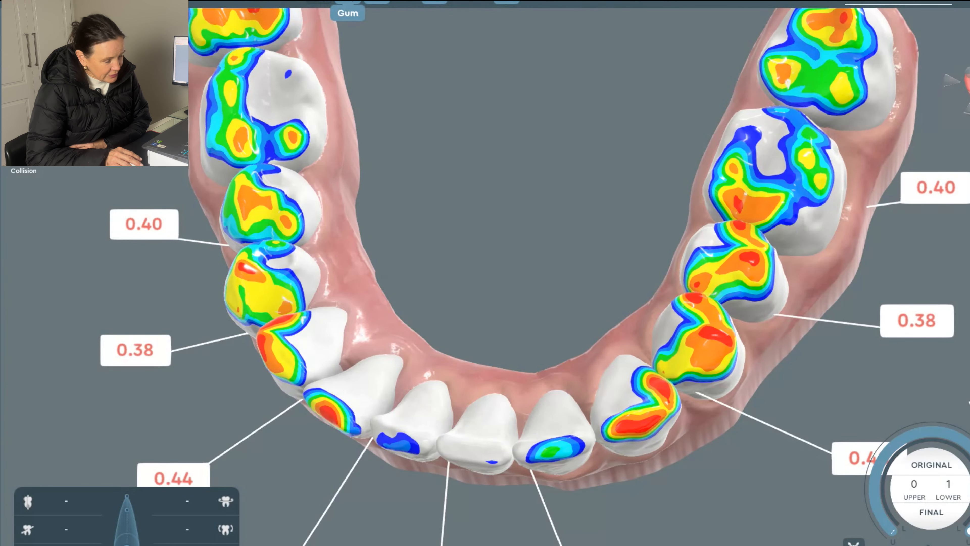
left_click(376, 2)
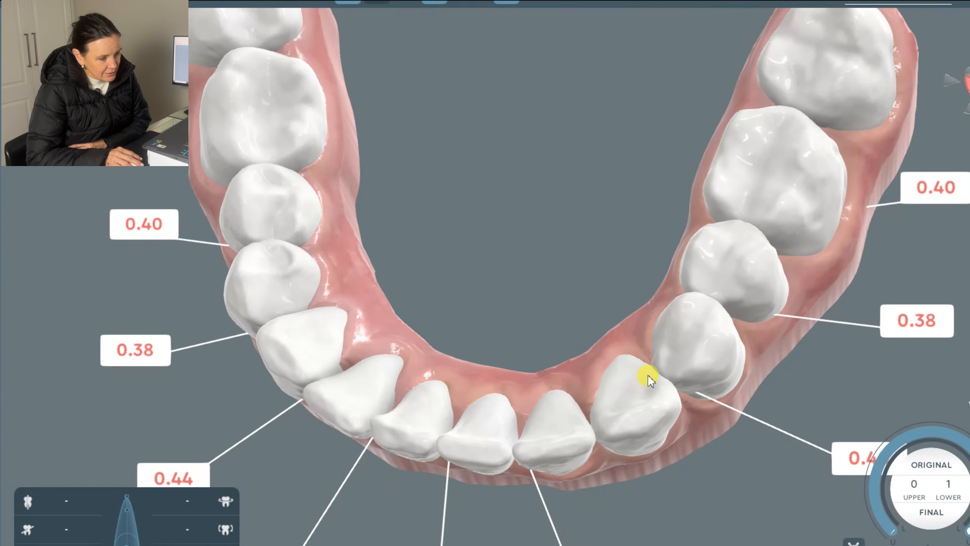
Step: Rotate the lower right lateral incisor about its long axis to about -20.0
middle_click_drag(648, 376, 599, 351)
middle_click_drag(549, 309, 610, 321)
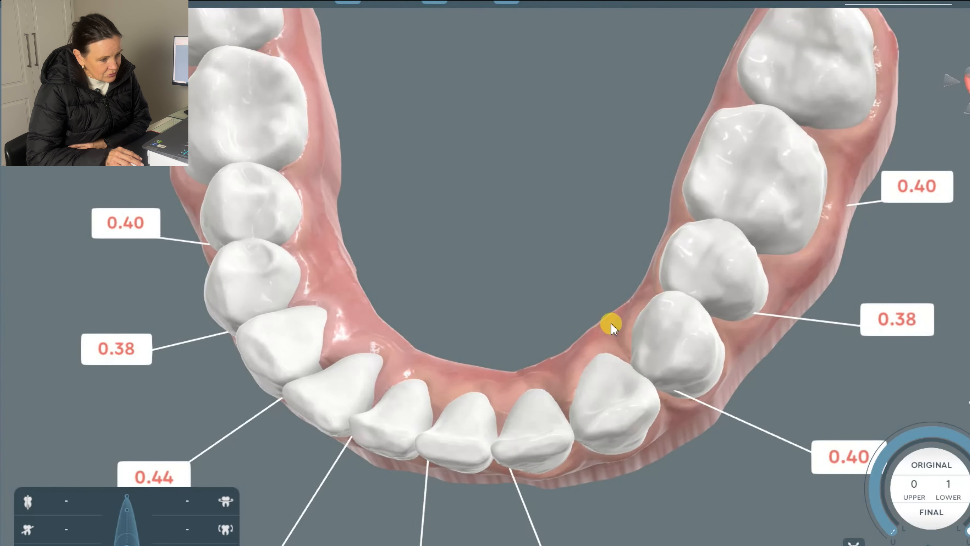
middle_click_drag(649, 346, 674, 379)
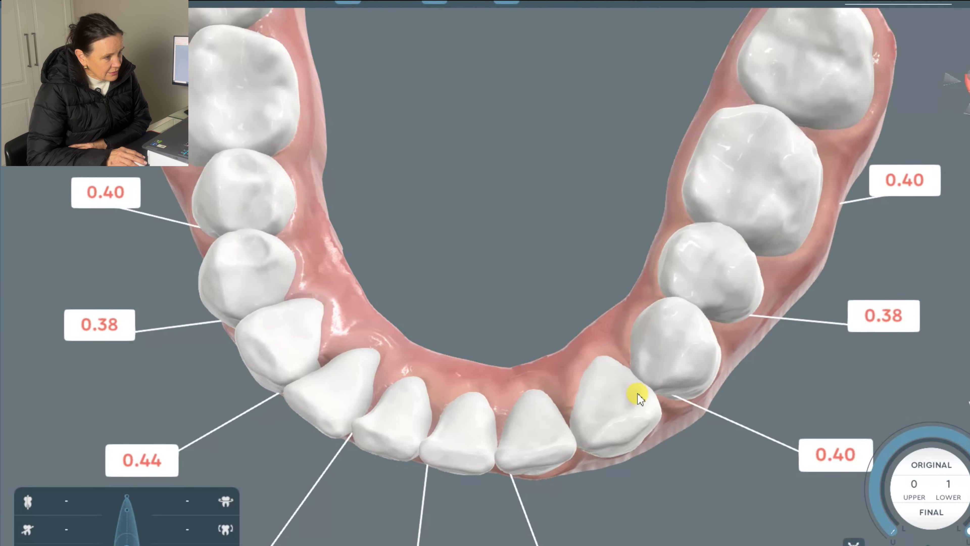
middle_click_drag(658, 384, 681, 385)
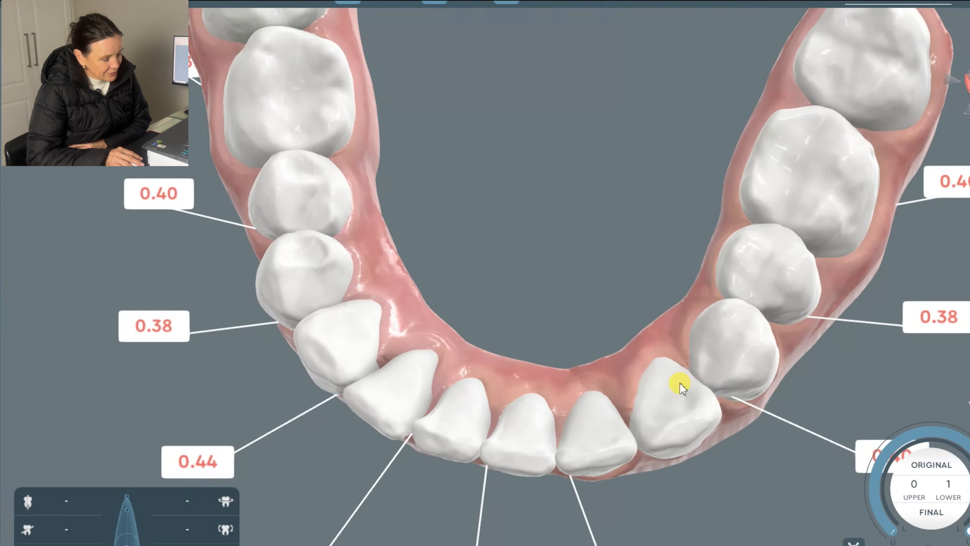
middle_click_drag(484, 374, 617, 357)
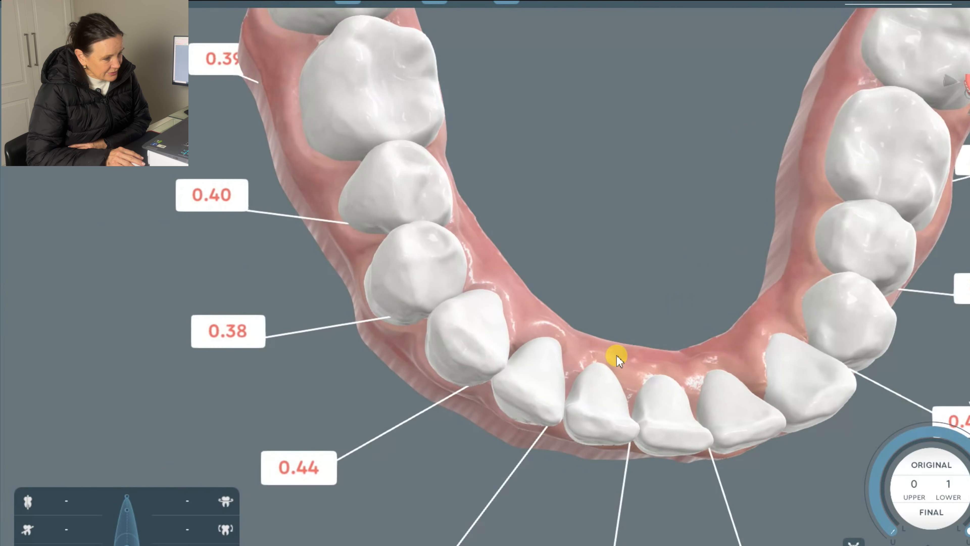
left_click(500, 386)
left_click_drag(556, 457, 523, 455)
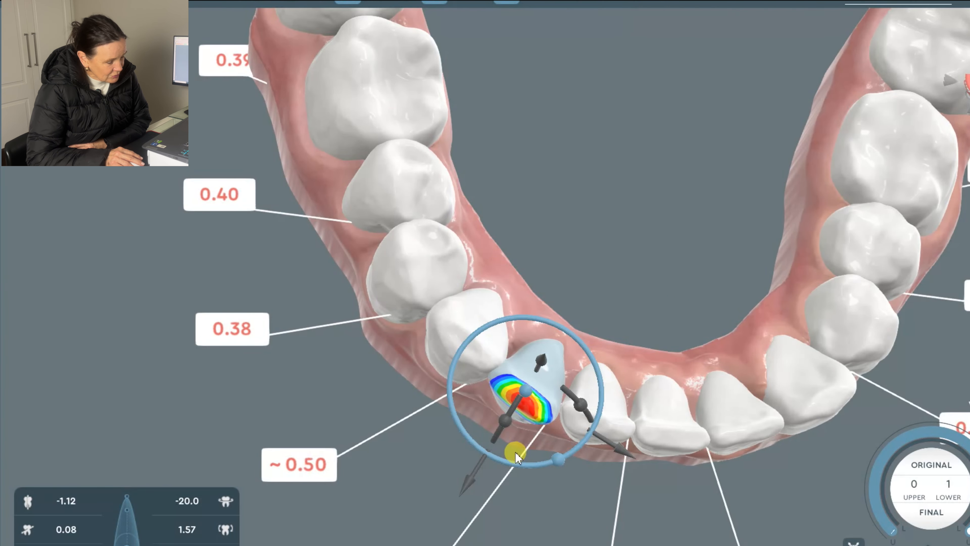
Step: Rotate the lower right canine about its long axis to overlaps of 0.13 with the first premolar and 0.40 with the lateral incisor
left_click(457, 354)
left_click_drag(466, 417, 385, 415)
left_click(537, 193)
left_click(468, 328)
left_click(530, 254)
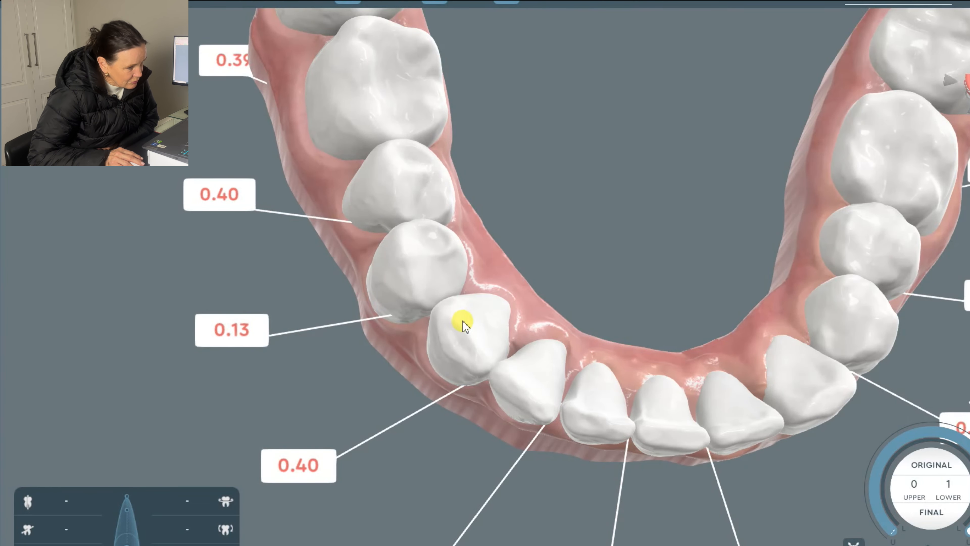
left_click_drag(520, 361, 538, 379)
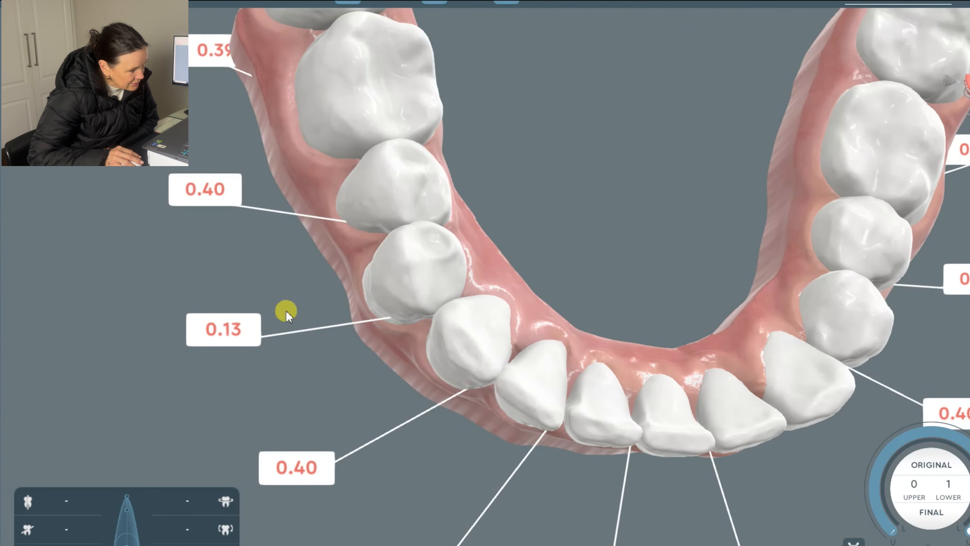
Step: Shift the lower right canine distally until its overlaps are 0.22 with the first premolar and 0.28 with the lateral incisor
left_click(460, 343)
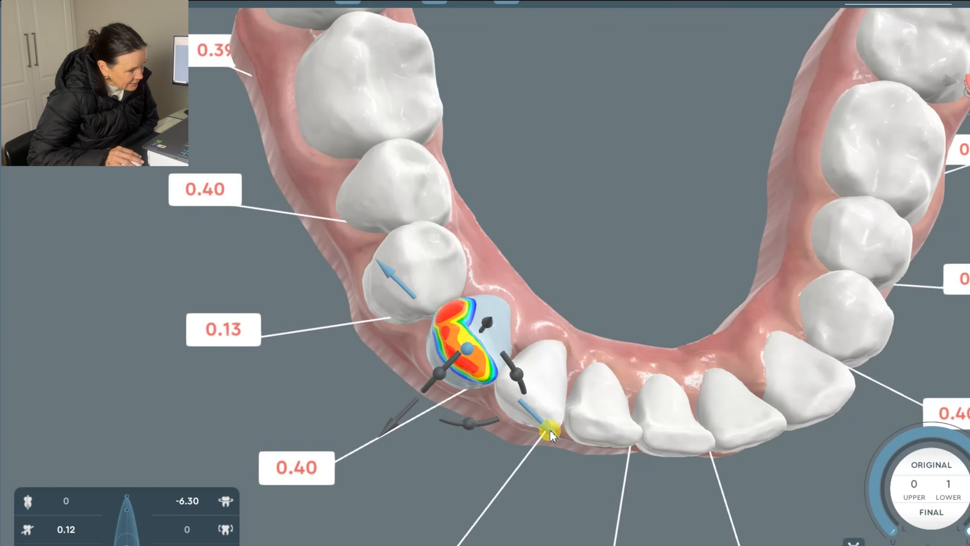
left_click_drag(550, 429, 541, 423)
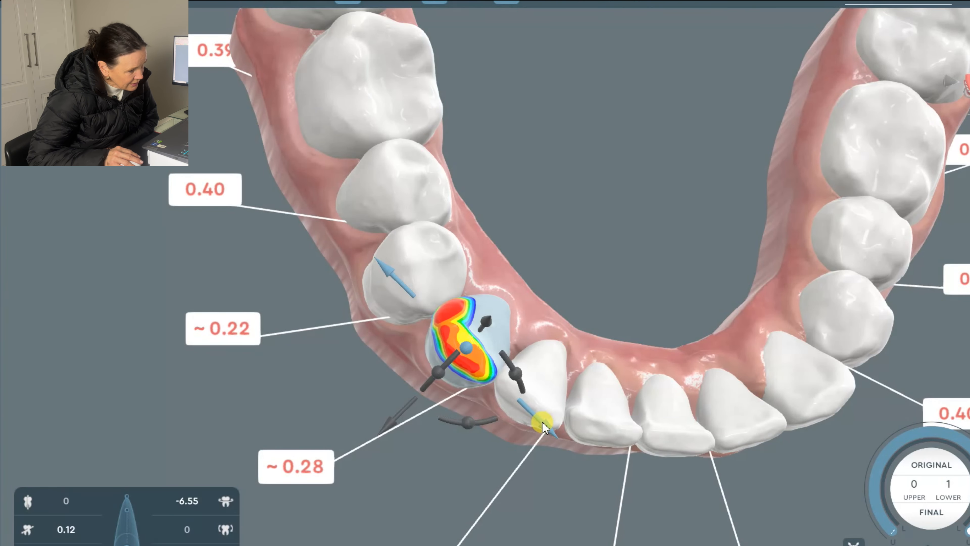
left_click_drag(574, 304, 470, 358)
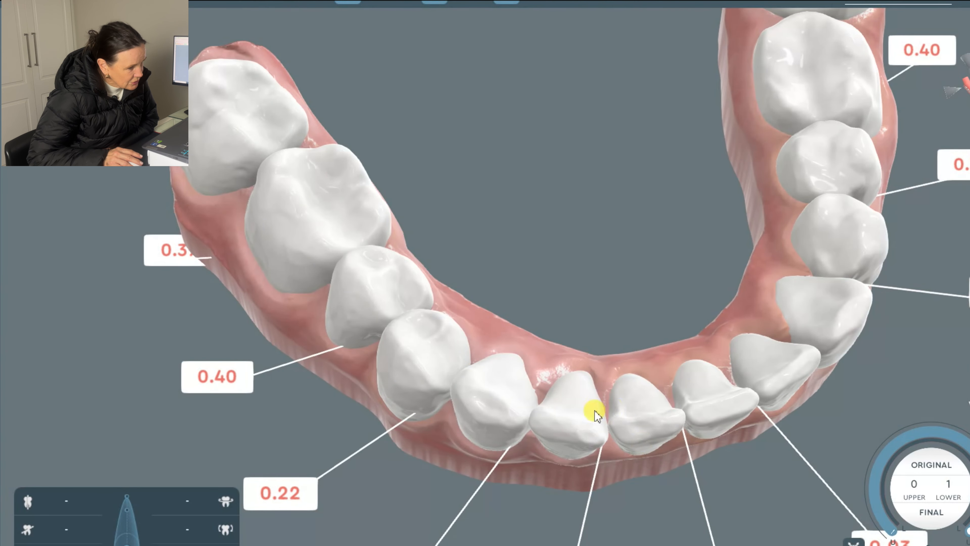
Step: Rotate the lower right lateral incisor about its long axis to about -13.1
left_click_drag(596, 415, 556, 413)
left_click(561, 416)
left_click_drag(607, 491, 643, 457)
left_click(600, 316)
left_click_drag(522, 375, 675, 336)
left_click(597, 324)
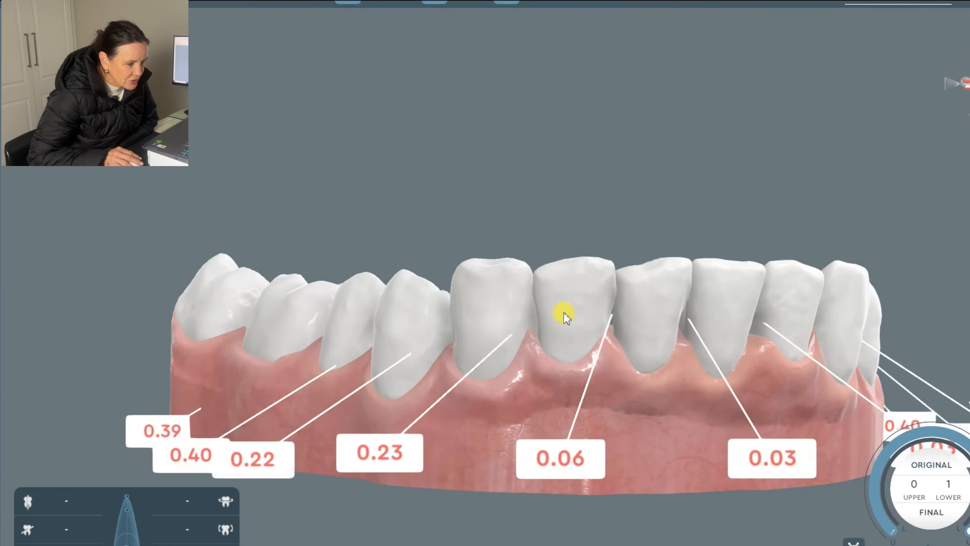
Step: Sculpt the mesial contact surface of the lower right lateral incisor near its incisal edge
scroll(611, 309, "up", 3)
right_click_drag(601, 297, 594, 301)
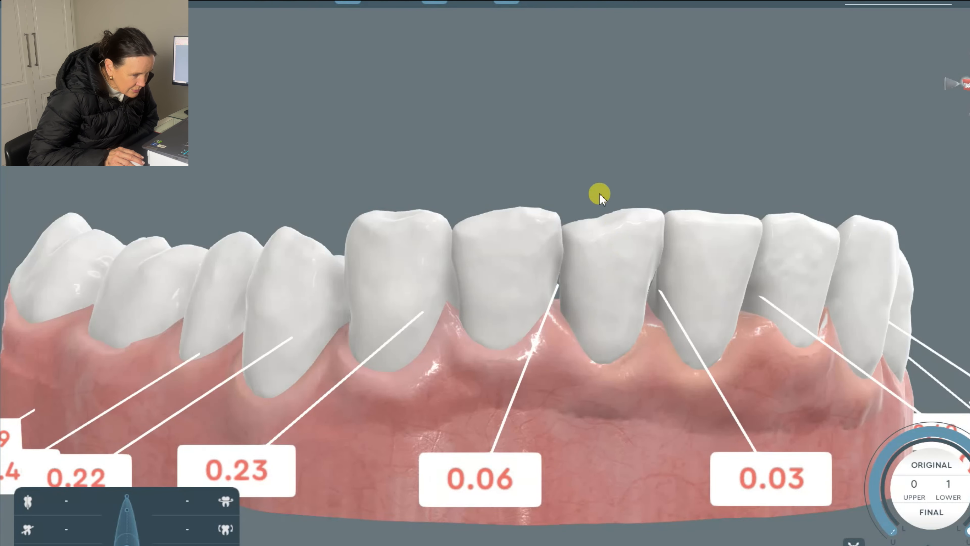
left_click(548, 258)
left_click(0, 112)
left_click_drag(557, 329, 452, 289)
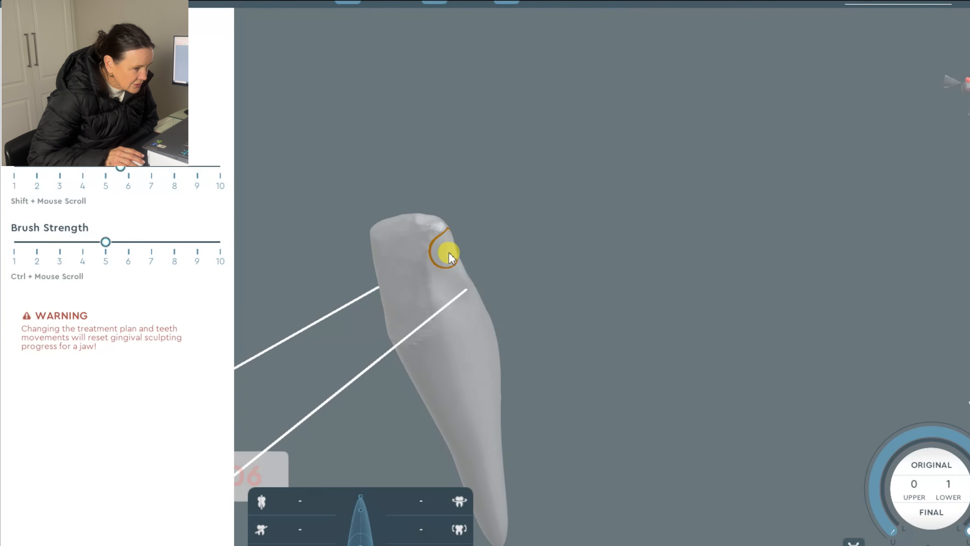
left_click_drag(501, 281, 569, 289)
left_click_drag(534, 249, 664, 281)
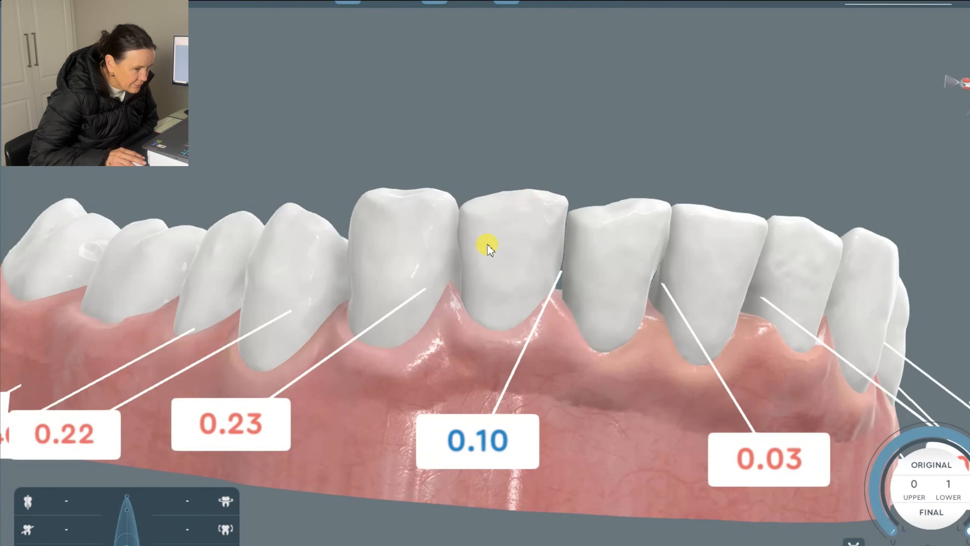
Step: Shift the lower right lateral incisor mesially until its overlaps are 0.09 with the canine and 0.04 with the central incisor
left_click_drag(489, 245, 502, 231)
left_click(518, 229)
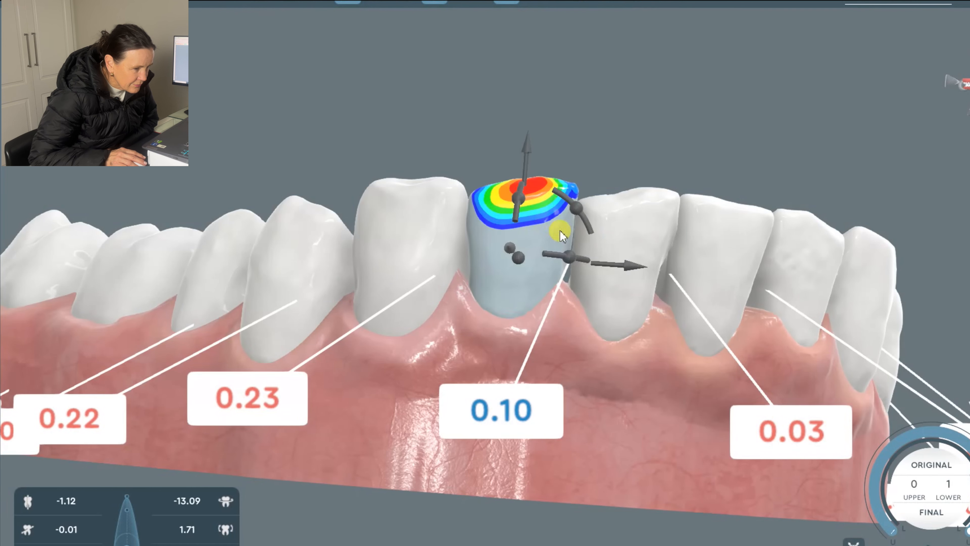
left_click(642, 264)
left_click_drag(643, 264, 657, 263)
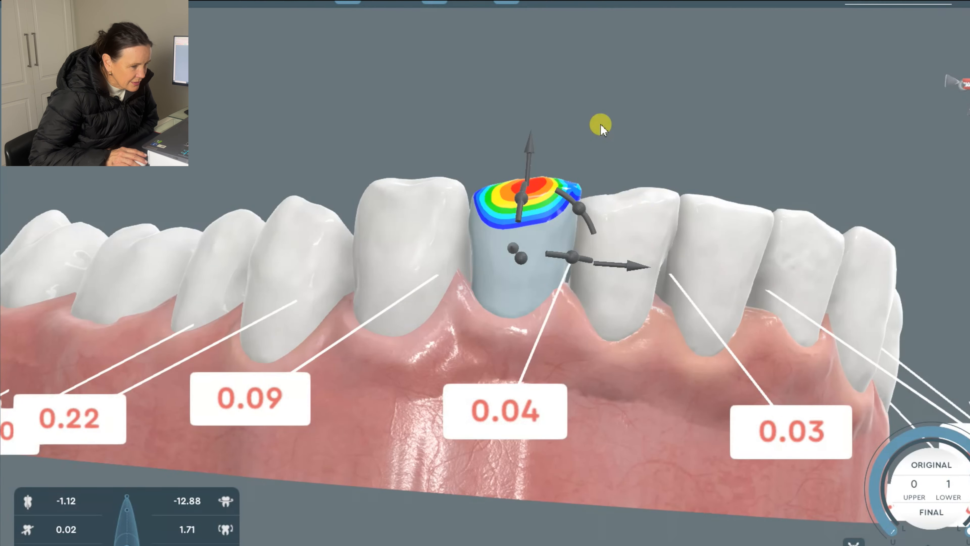
left_click(601, 126)
Step: Rotate the lower right canine about its long axis to 3.58
left_click_drag(583, 361, 671, 376)
right_click_drag(596, 336, 634, 269)
scroll(633, 269, "down", 3)
left_click_drag(502, 278, 550, 368)
left_click(550, 369)
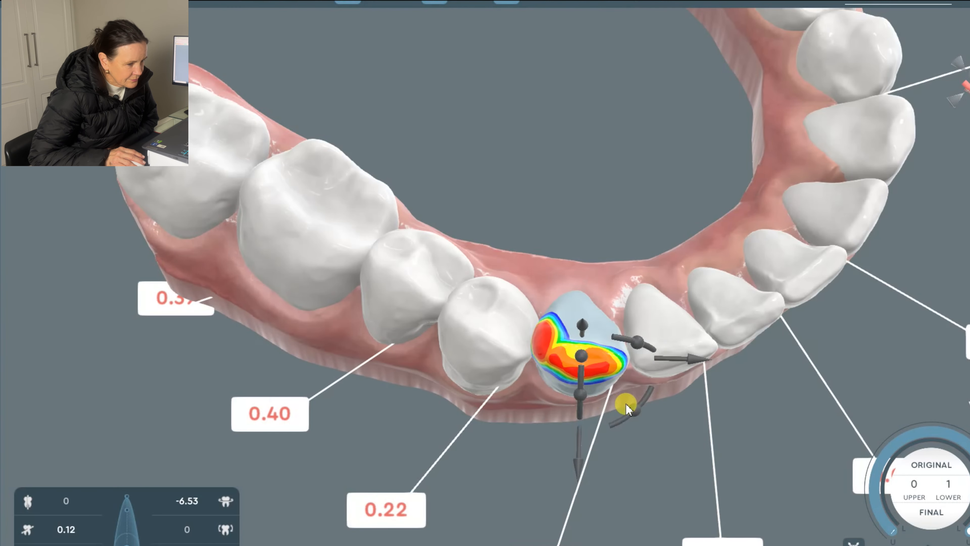
left_click_drag(672, 382, 678, 370)
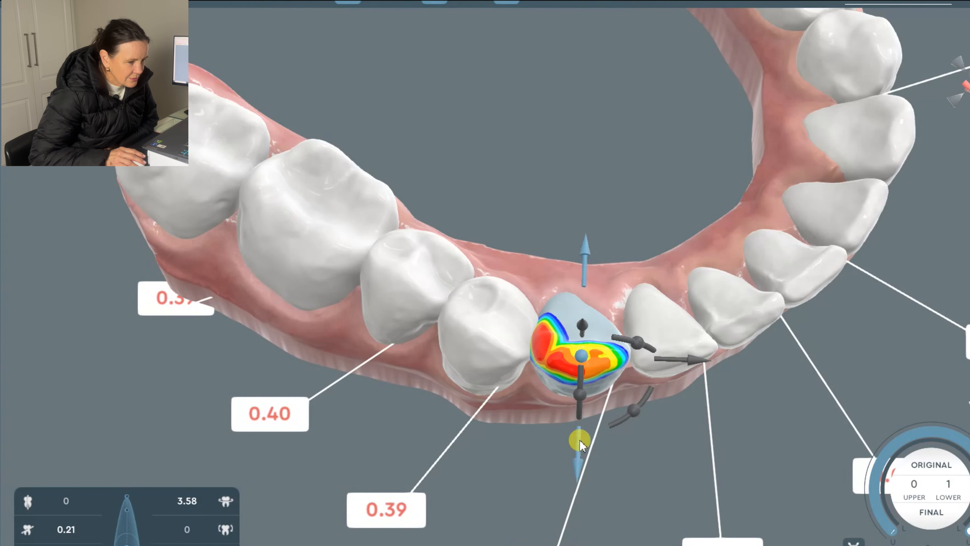
left_click_drag(573, 258, 560, 255)
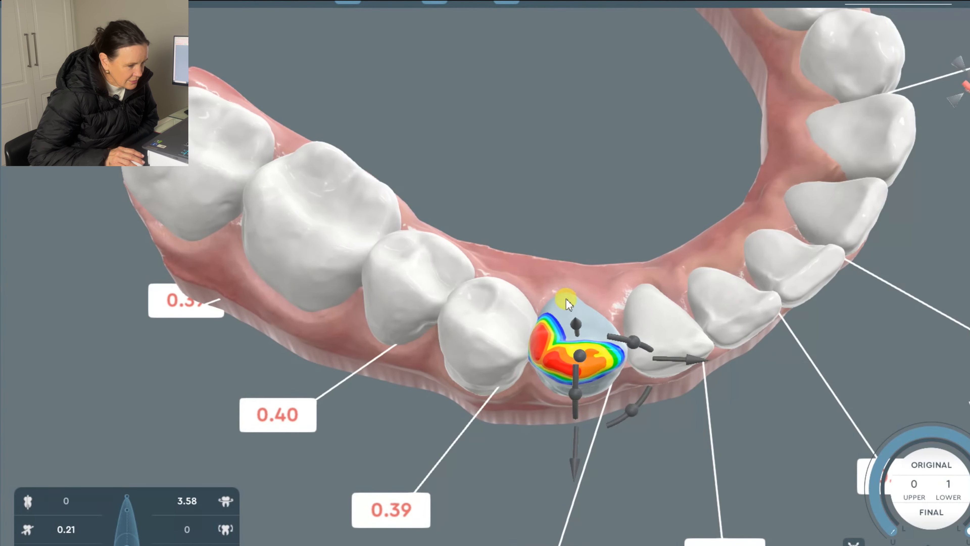
left_click(596, 288)
left_click_drag(596, 288, 588, 278)
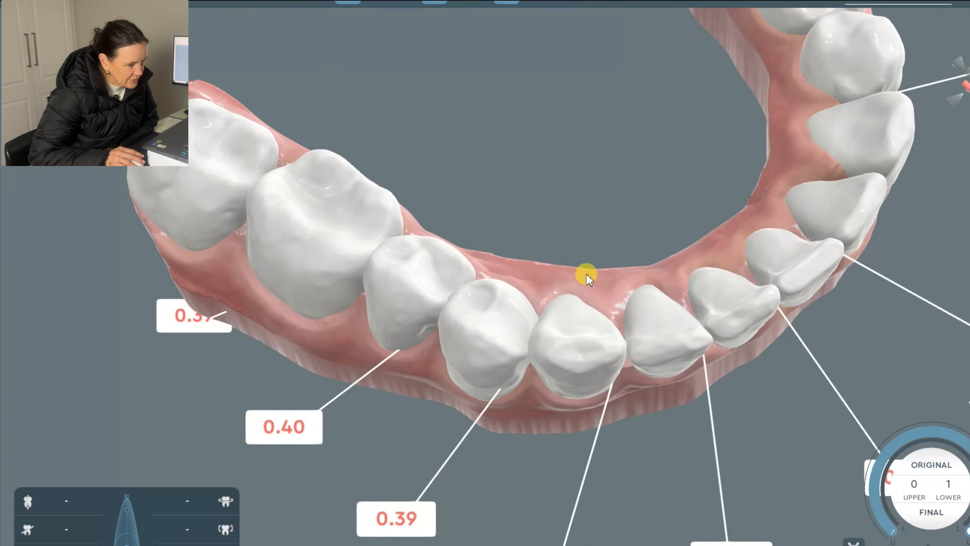
Step: Move the lower right canine labially to 0.47, reaching an overlap of 0.35 with the first premolar
left_click(580, 359)
left_click_drag(573, 457, 590, 498)
left_click(578, 284)
left_click_drag(578, 284, 612, 282)
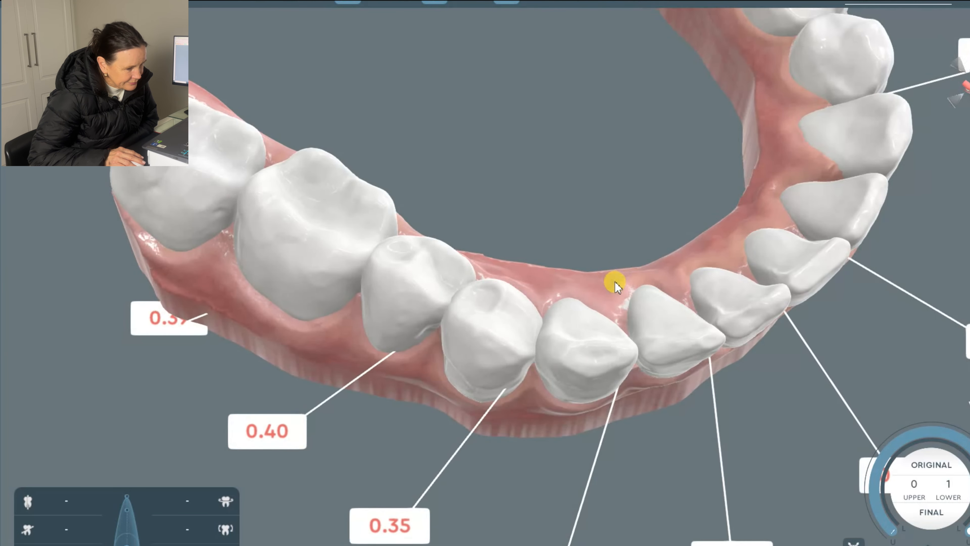
left_click_drag(329, 238, 697, 298)
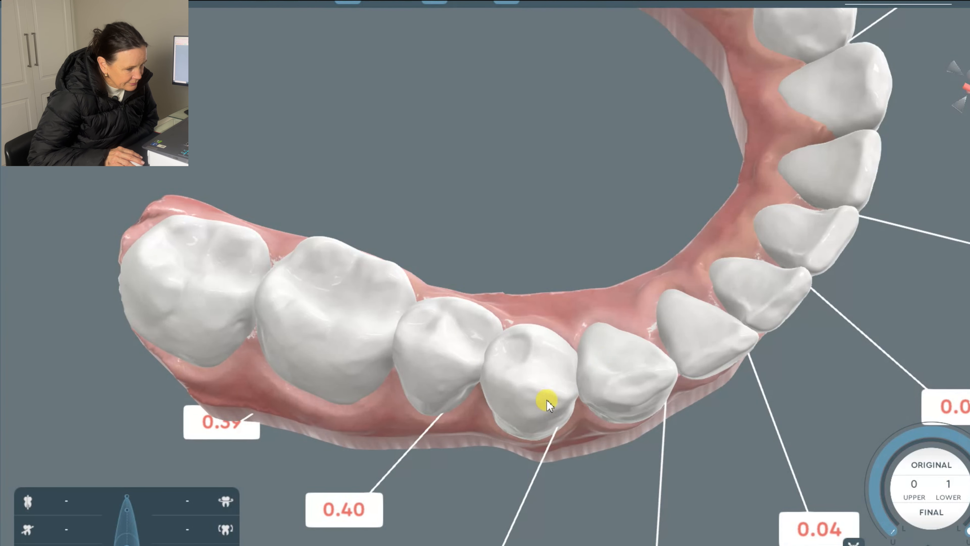
Step: Inspect the lower right first premolar in isolation from several sides with the sculpting tool open, without reshaping it
left_click(546, 398)
left_click(10, 124)
mouse_move(375, 363)
left_mouse_down()
mouse_move(371, 325)
mouse_move(372, 373)
mouse_move(326, 133)
mouse_move(444, 285)
mouse_move(357, 277)
mouse_move(442, 282)
left_mouse_up()
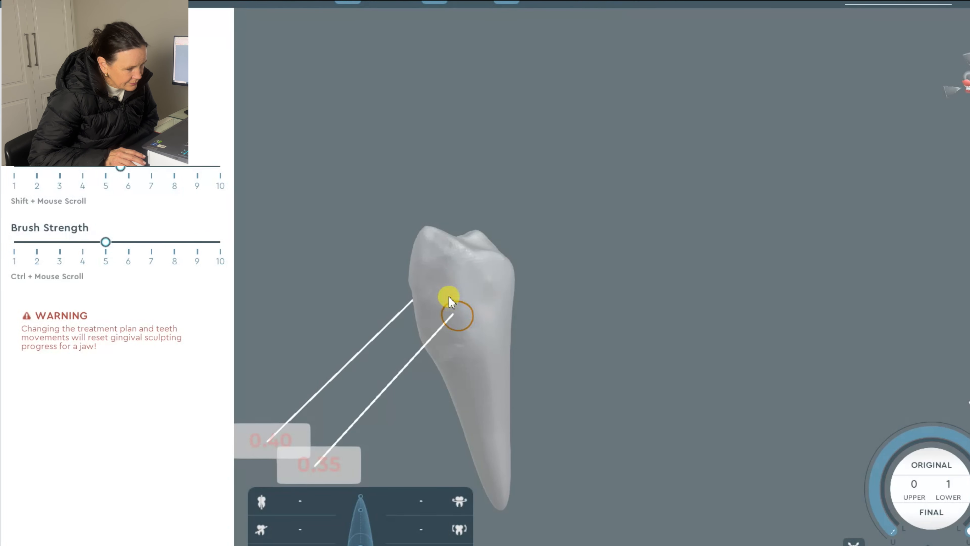
left_click_drag(563, 323, 733, 312)
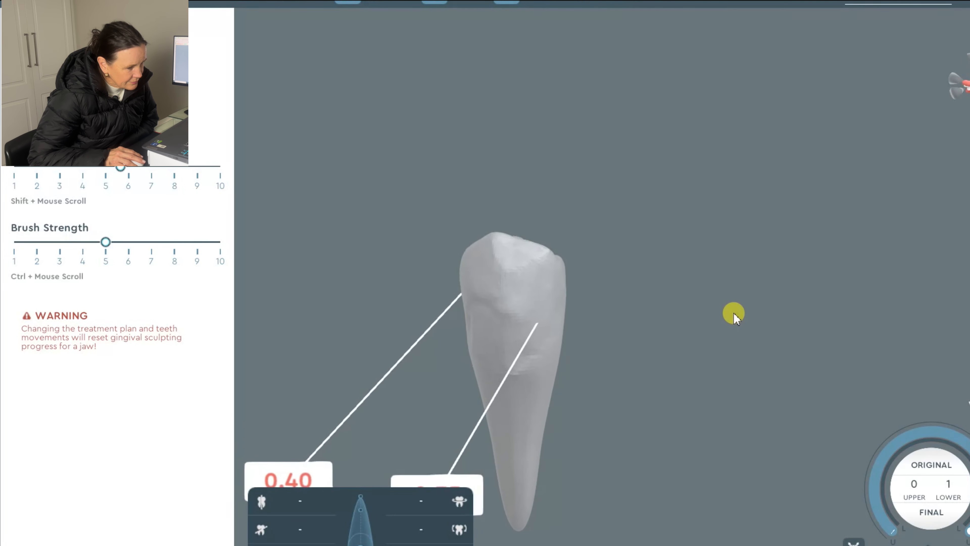
left_click_drag(612, 307, 564, 299)
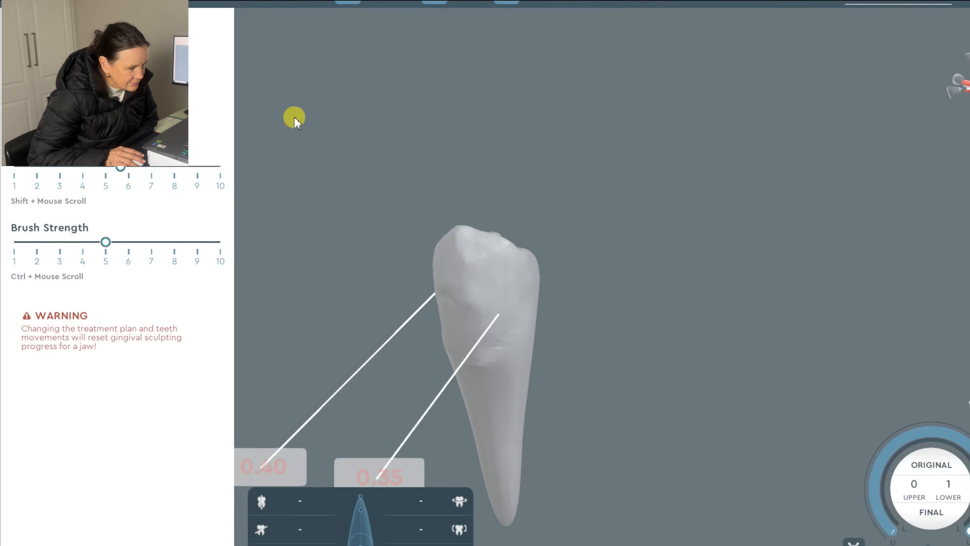
left_click(168, 32)
Step: Examine the alignment and contacts of the lower right canine and premolars from above
left_click_drag(580, 184, 470, 370)
left_click_drag(569, 293, 618, 179)
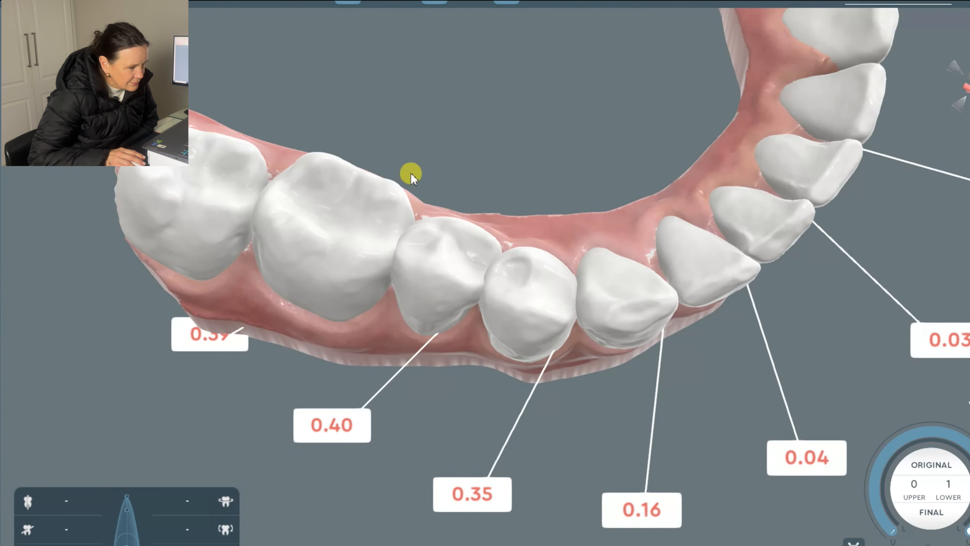
left_click_drag(409, 173, 399, 206)
left_click_drag(561, 223, 505, 238)
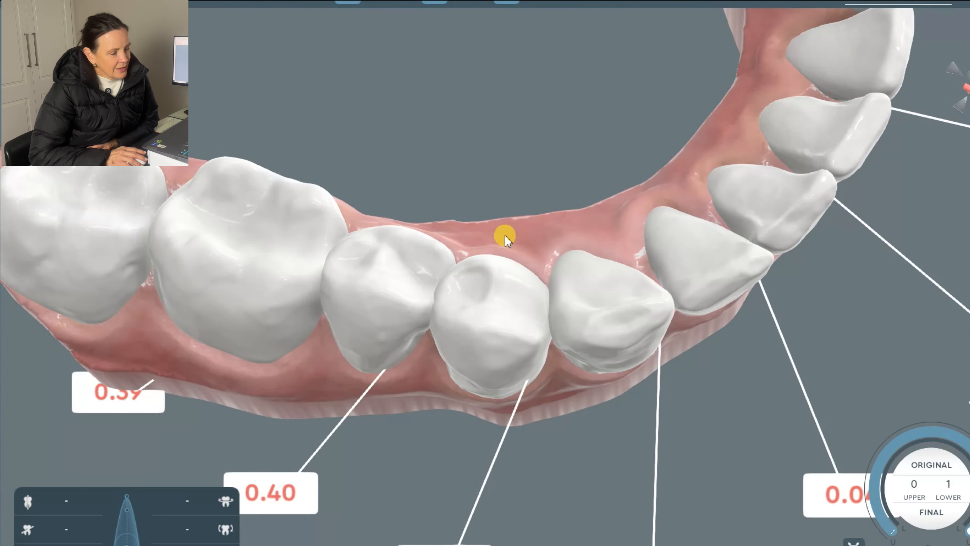
left_click(595, 324)
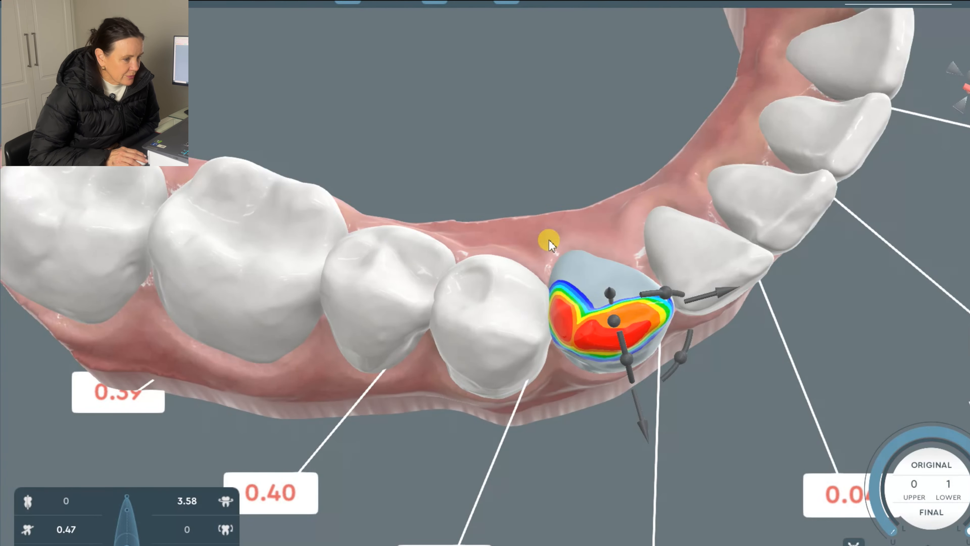
left_click(552, 267)
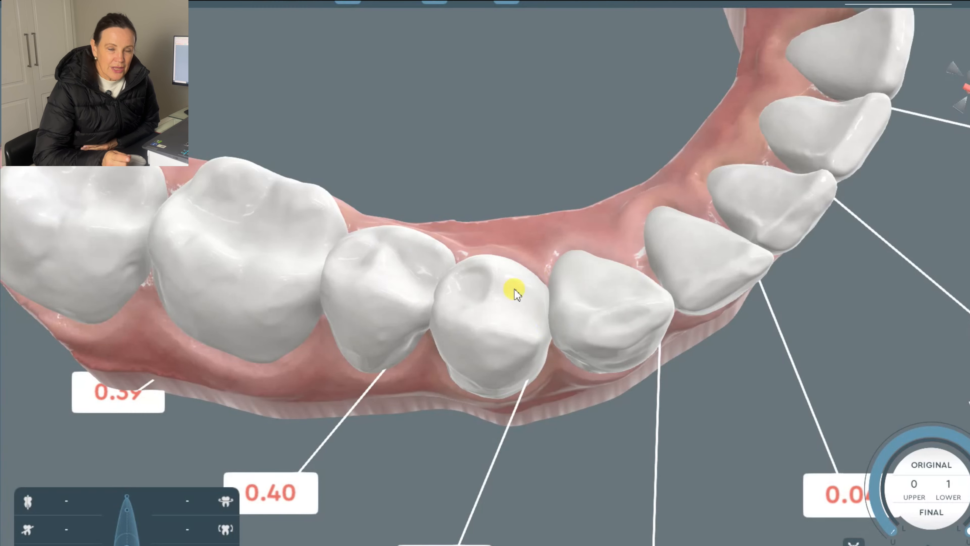
right_click_drag(473, 266, 472, 234)
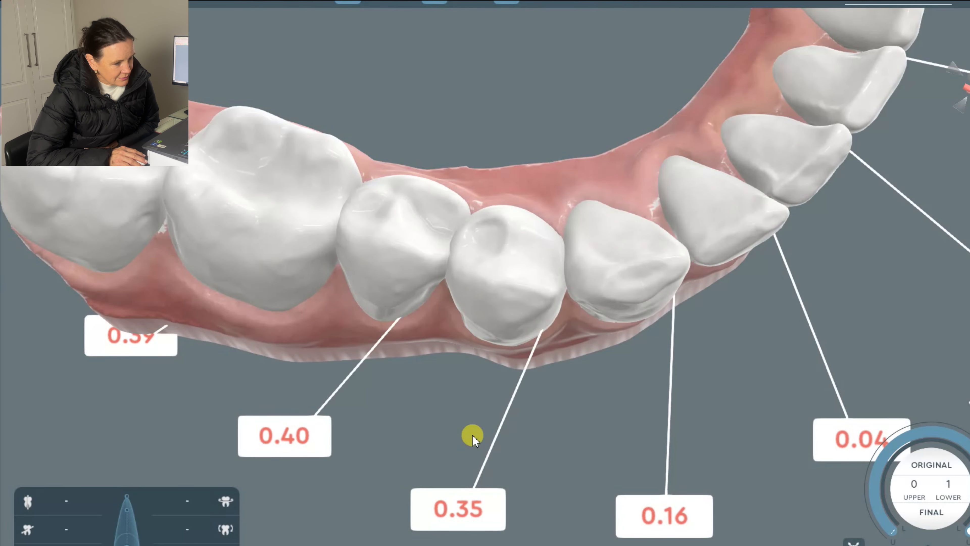
left_click_drag(488, 280, 488, 307)
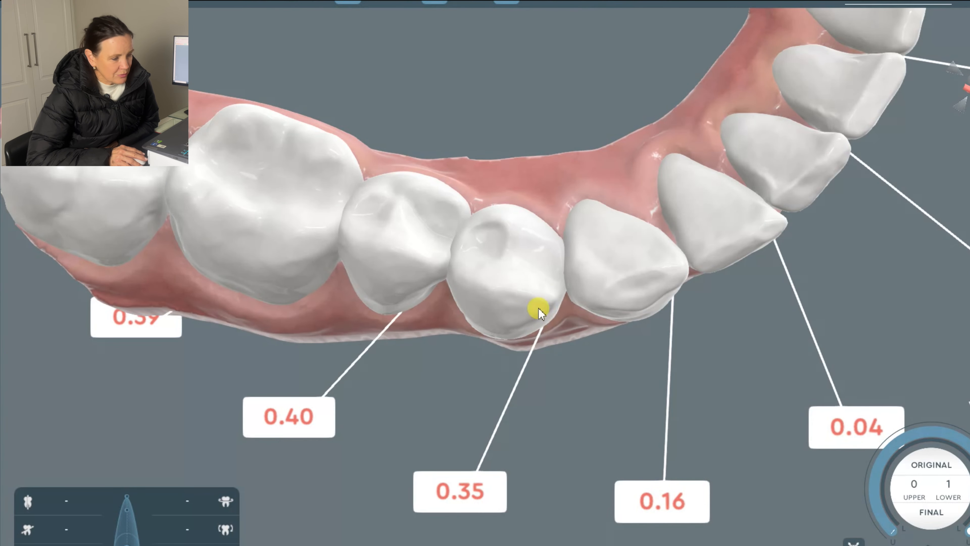
left_click_drag(541, 310, 520, 329)
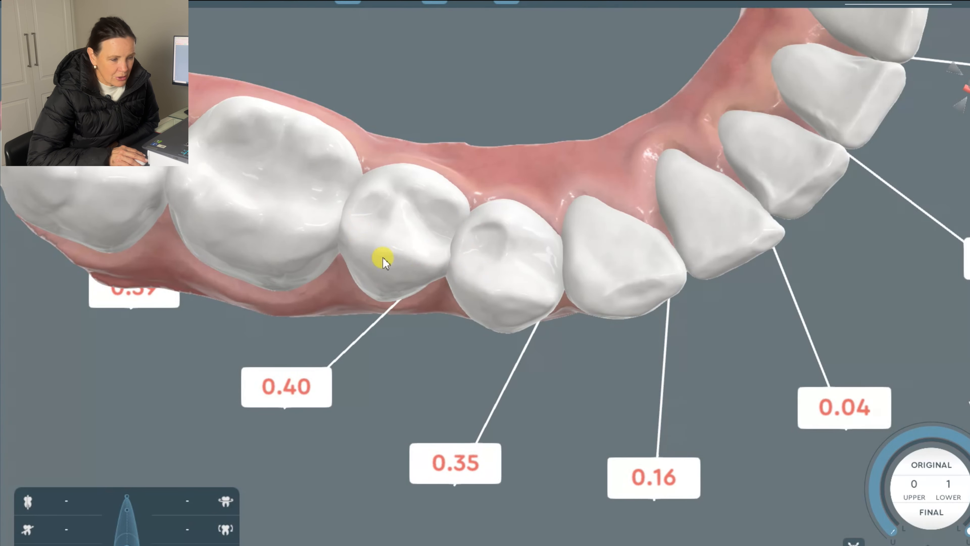
left_click_drag(440, 316, 468, 314)
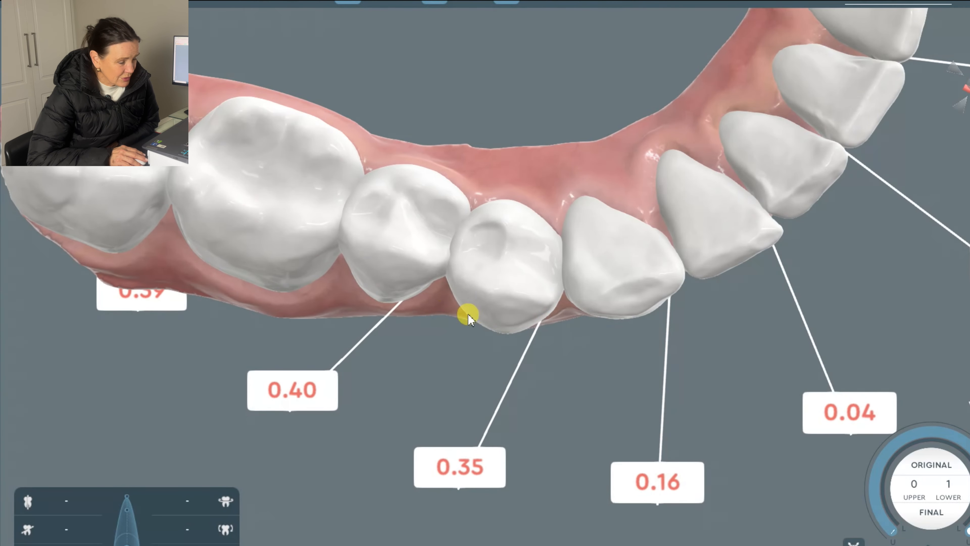
left_click_drag(554, 338, 546, 310)
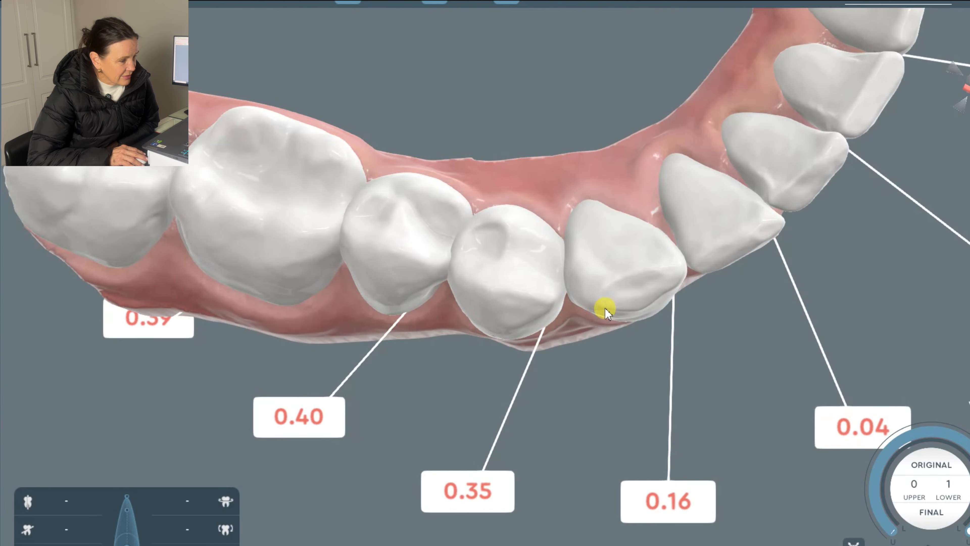
Step: Tip the lower right canine's crown labially to 1.24, with overlaps of 0.33 to the first premolar and 0.18 to the lateral incisor
left_click(615, 293)
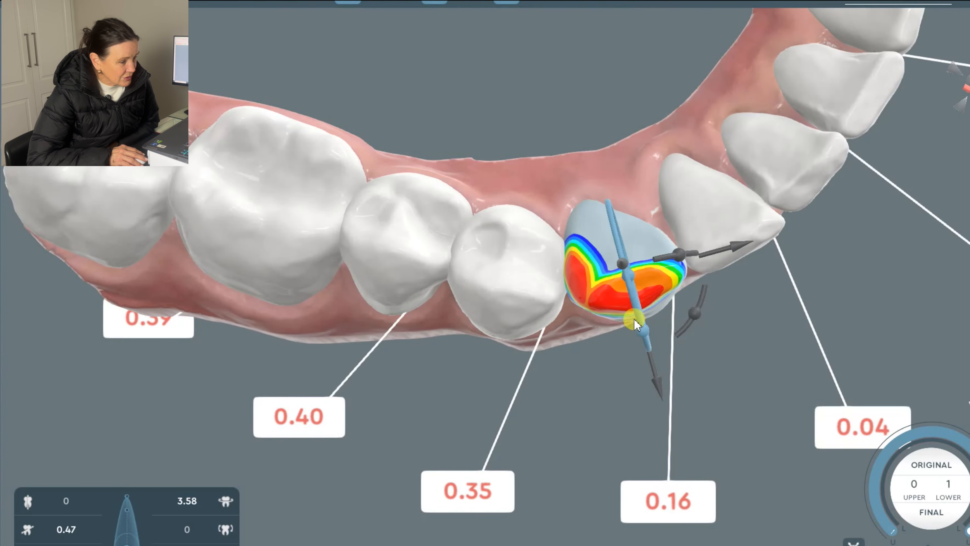
left_click_drag(629, 306, 634, 304)
left_click(573, 174)
left_click_drag(574, 175, 558, 174)
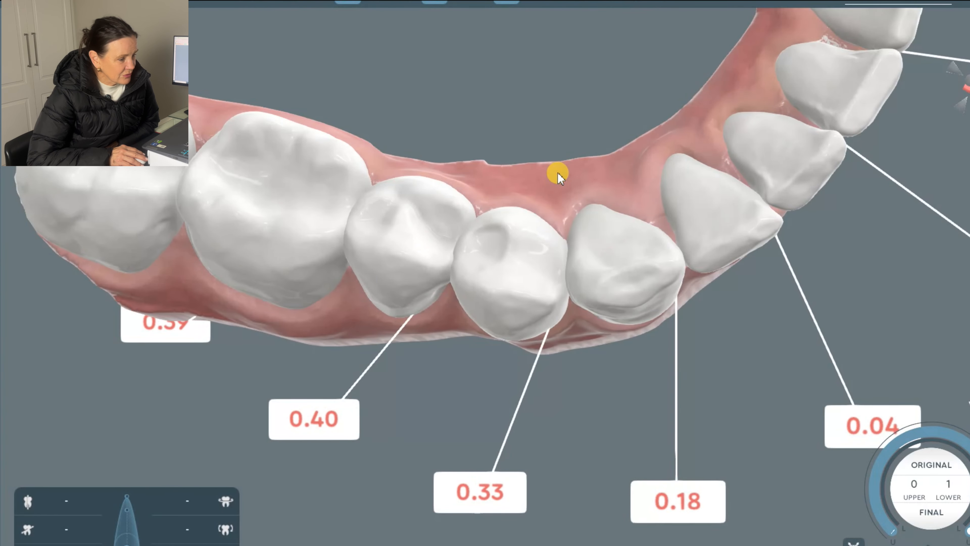
Step: Shift the lower right canine mesially until its overlaps are 0.21 with the first premolar and 0.31 with the lateral incisor
left_click(644, 301)
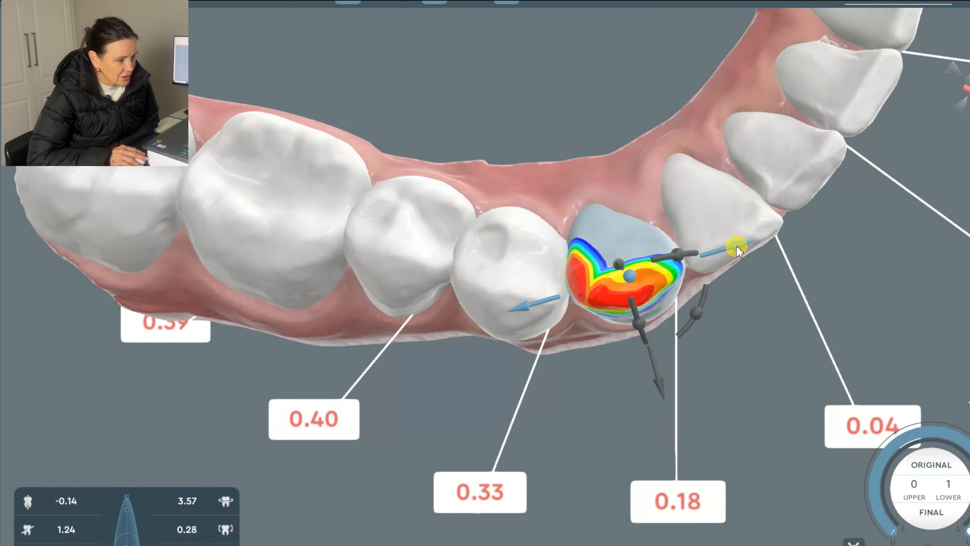
left_click_drag(738, 249, 756, 234)
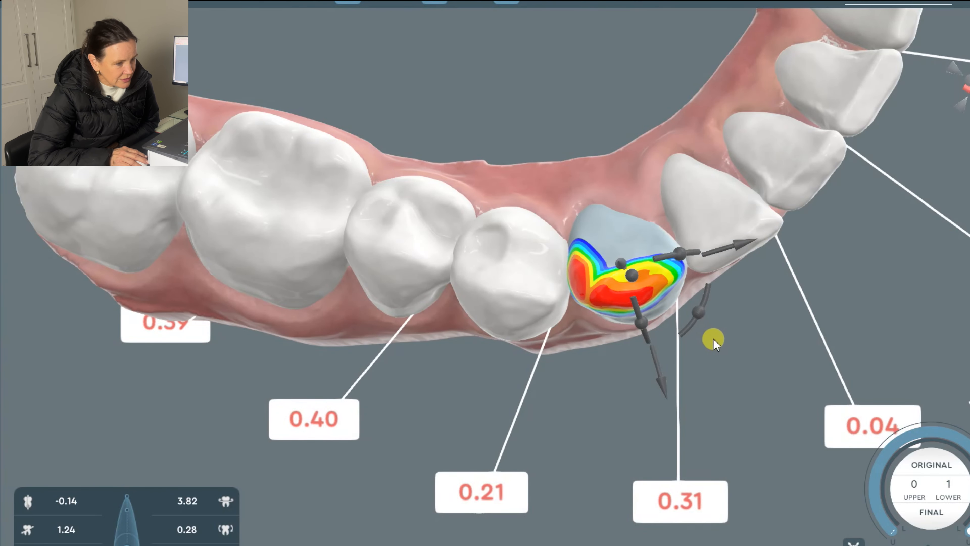
left_click_drag(739, 321, 735, 321)
left_click_drag(426, 379, 433, 410)
left_click(577, 368)
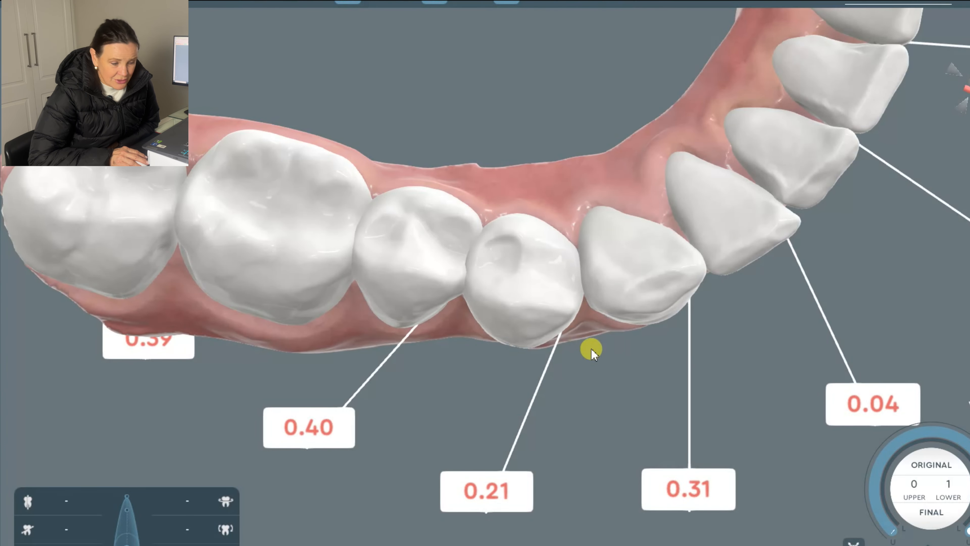
Step: Compare the original lower tooth positions with the final setup around the right canine and premolars
left_click(932, 465)
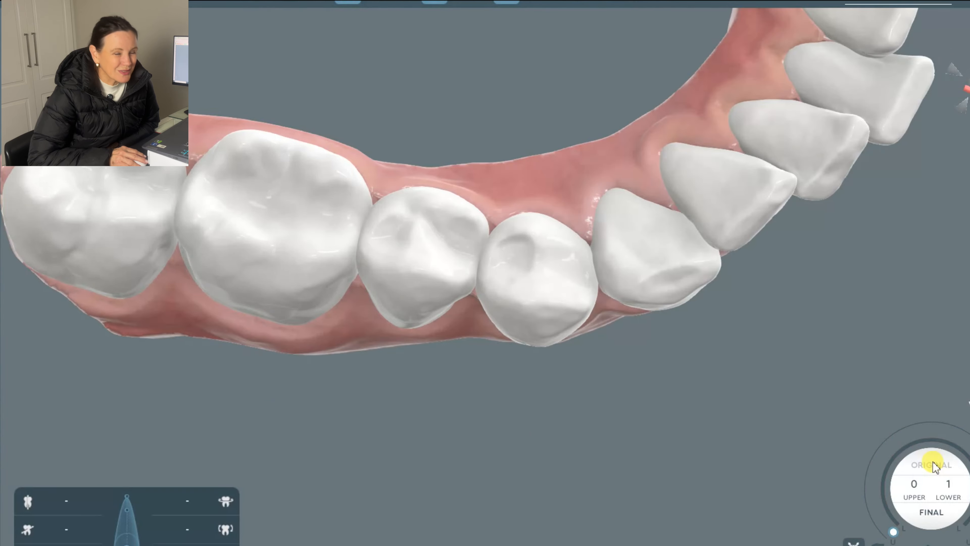
left_click(932, 466)
left_click(932, 466)
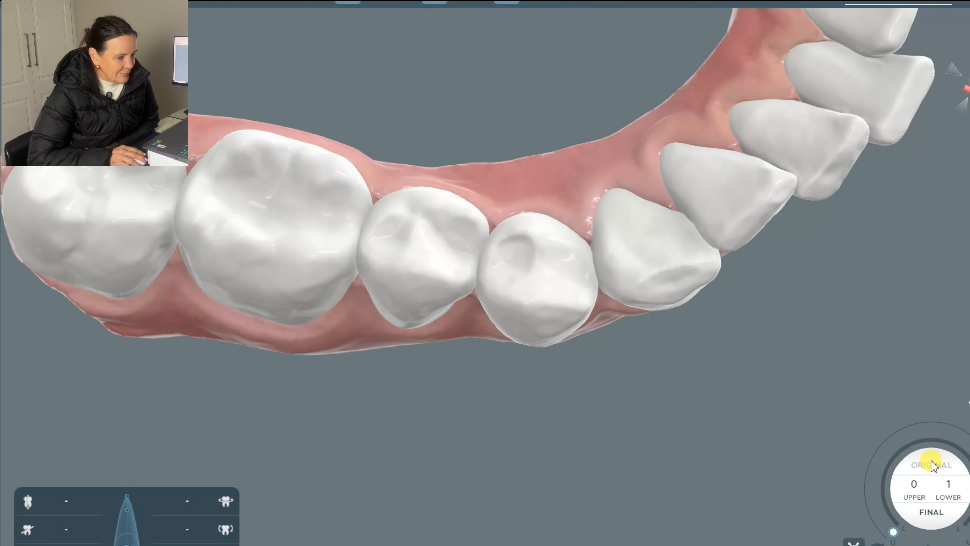
left_click(932, 465)
left_click(932, 465)
left_click(932, 465)
left_click(932, 465)
left_click(932, 465)
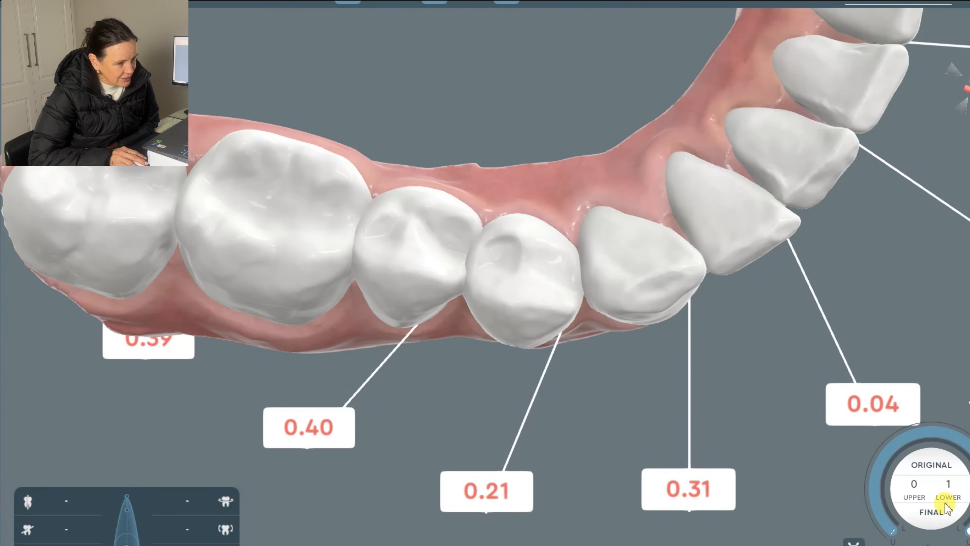
Step: Compare the original and final lower tooth positions, and inspect the contacts of the lower incisors from the front
left_click(930, 467)
left_click(930, 467)
left_click(930, 468)
left_click(930, 468)
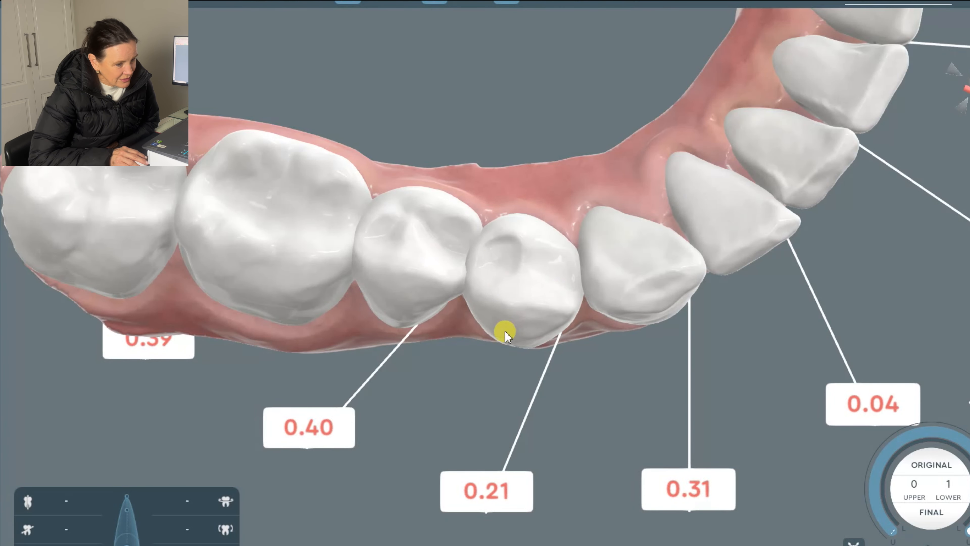
left_click_drag(441, 268, 440, 272)
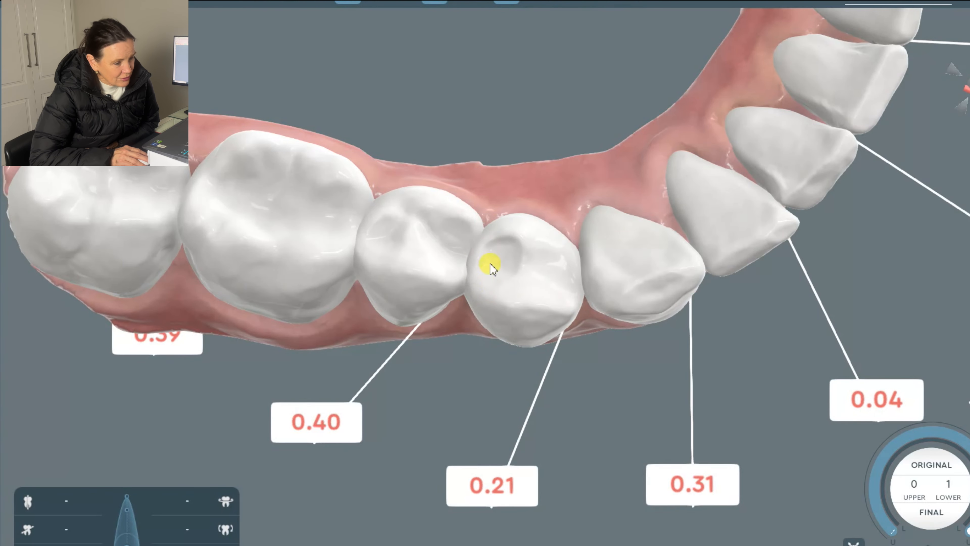
left_click_drag(574, 476, 618, 272)
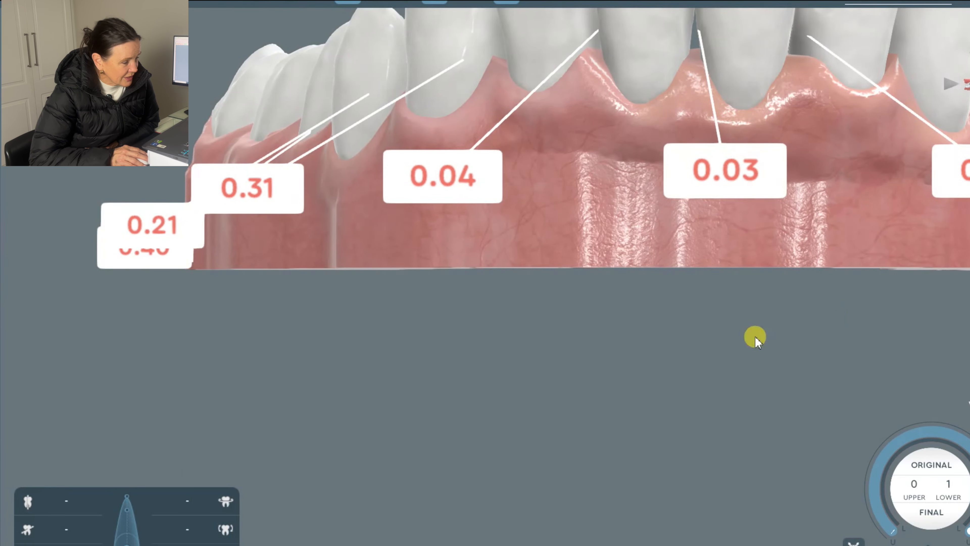
right_click_drag(635, 245, 548, 293)
right_click_drag(675, 279, 685, 295)
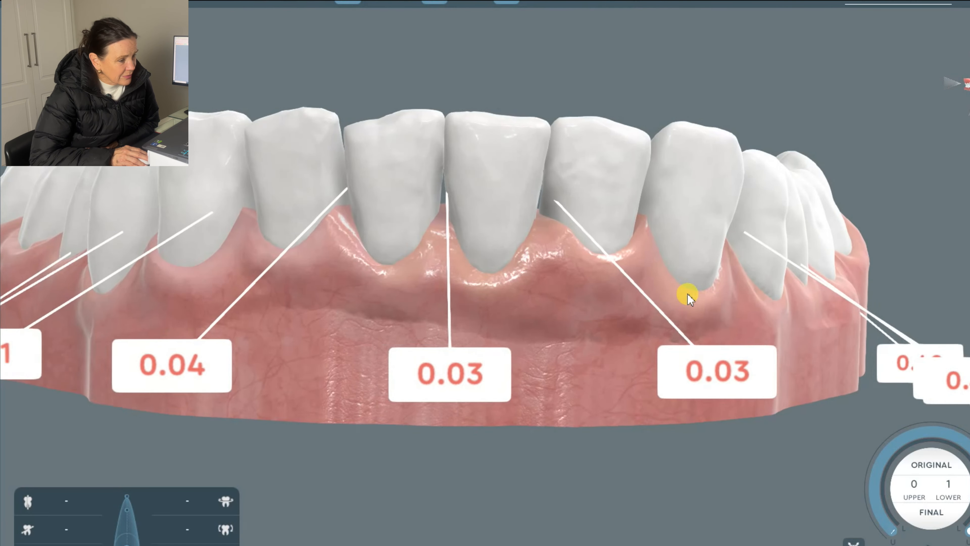
left_click_drag(633, 252, 707, 217)
left_click_drag(884, 350, 883, 289)
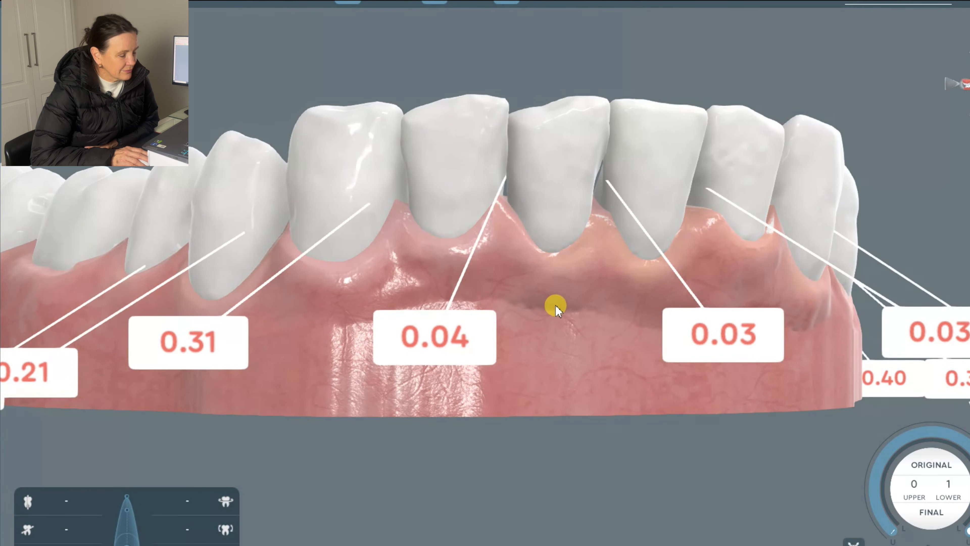
left_click_drag(864, 290, 736, 303)
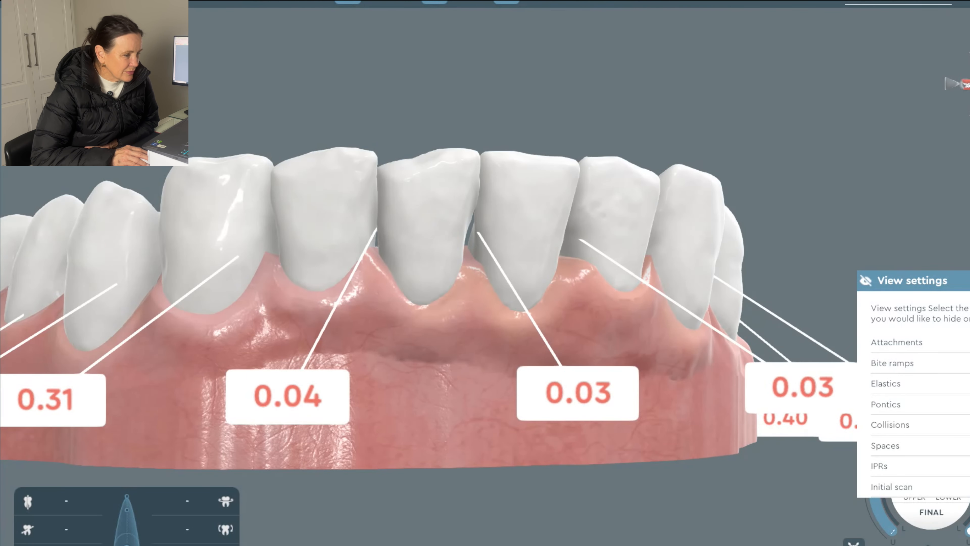
Step: Hide the collision values and inspect the front contacts of the lower teeth from several angles
right_click_drag(641, 361, 687, 319)
left_click_drag(570, 245, 594, 250)
left_click_drag(605, 57, 606, 155)
left_click_drag(655, 187, 756, 175)
left_click_drag(655, 269, 825, 140)
left_click_drag(421, 142, 621, 223)
Step: Show the collisions again and shift the lower right central incisor mesially to a 0.06 overlap with the left central incisor
left_click(564, 118)
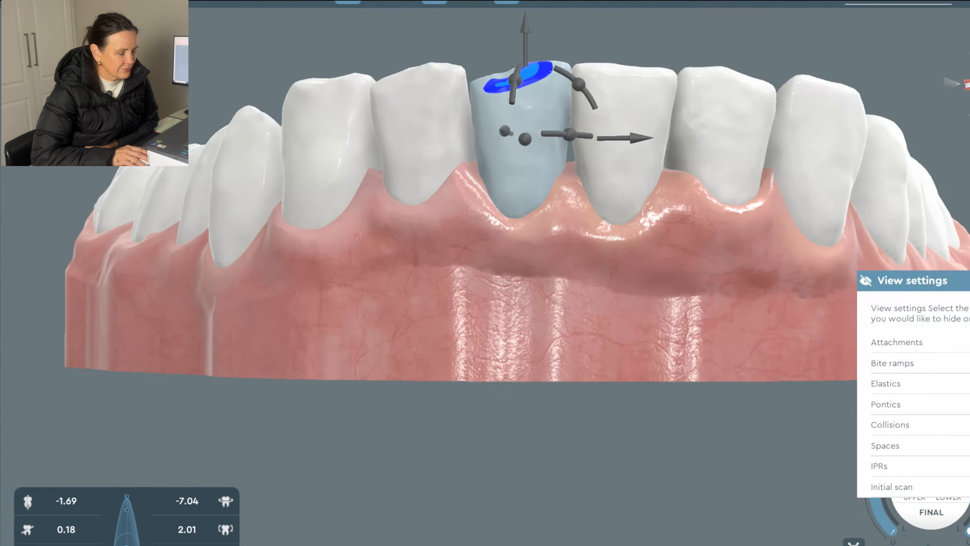
left_click(968, 424)
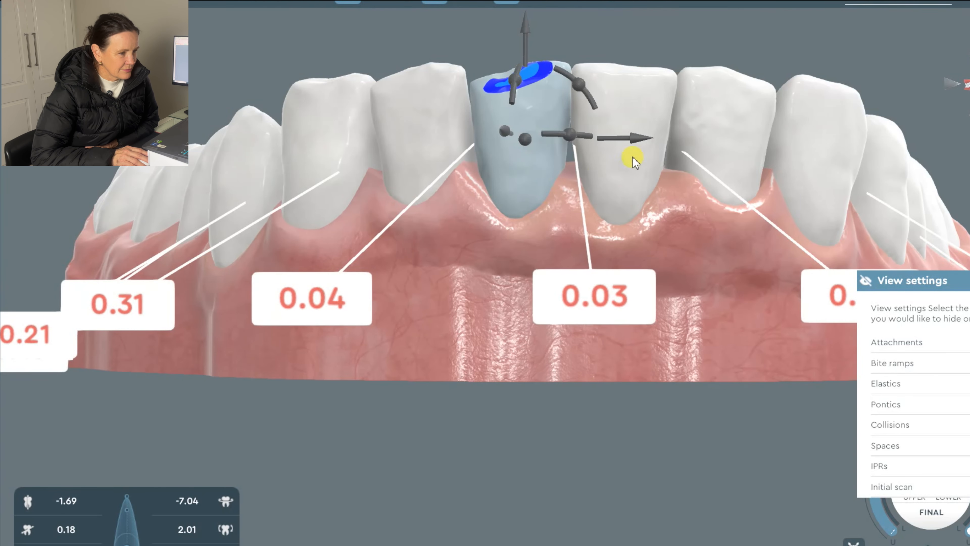
left_click_drag(628, 144, 641, 140)
left_click(475, 251)
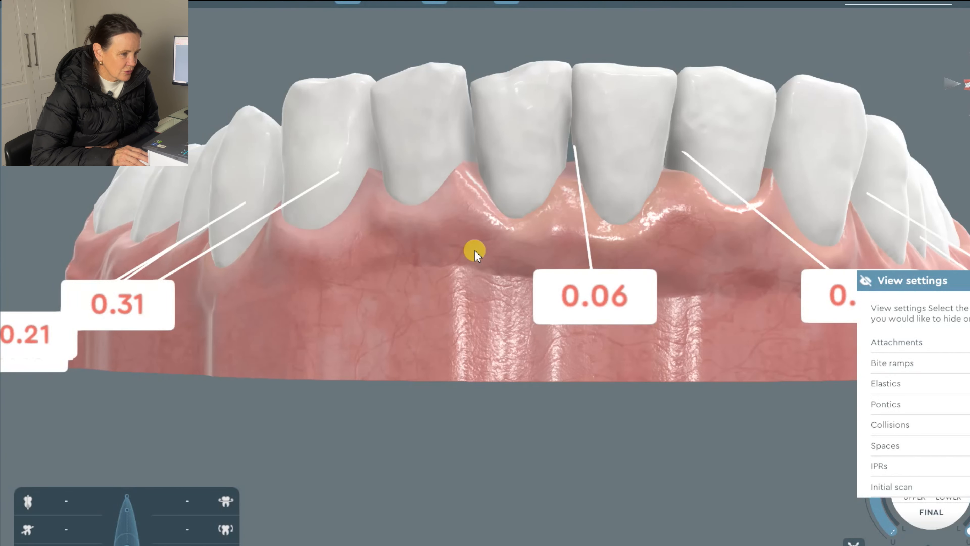
Step: Review the whole lower arch and its overlaps from above, and close the view settings
left_click_drag(475, 251, 547, 275)
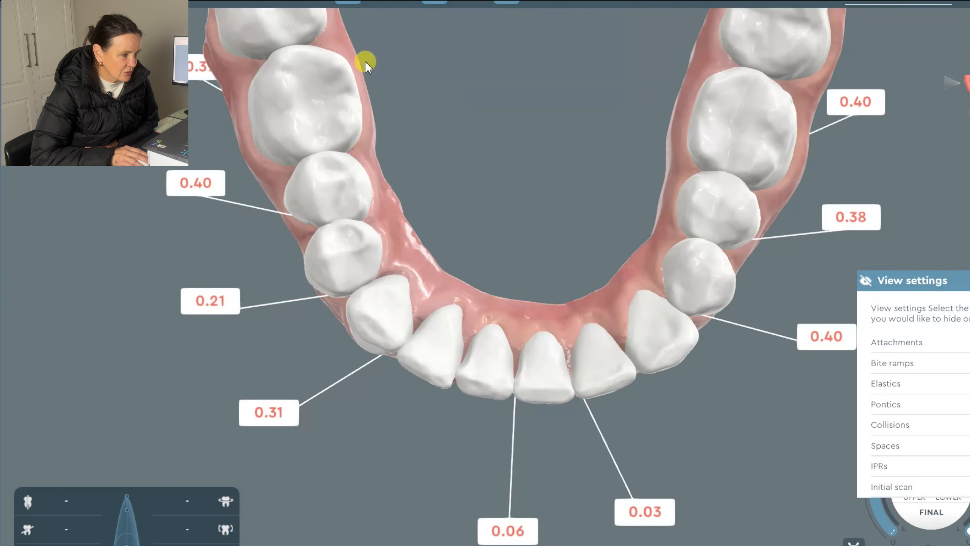
left_click(485, 19)
left_click_drag(526, 141, 508, 238)
left_click(478, 3)
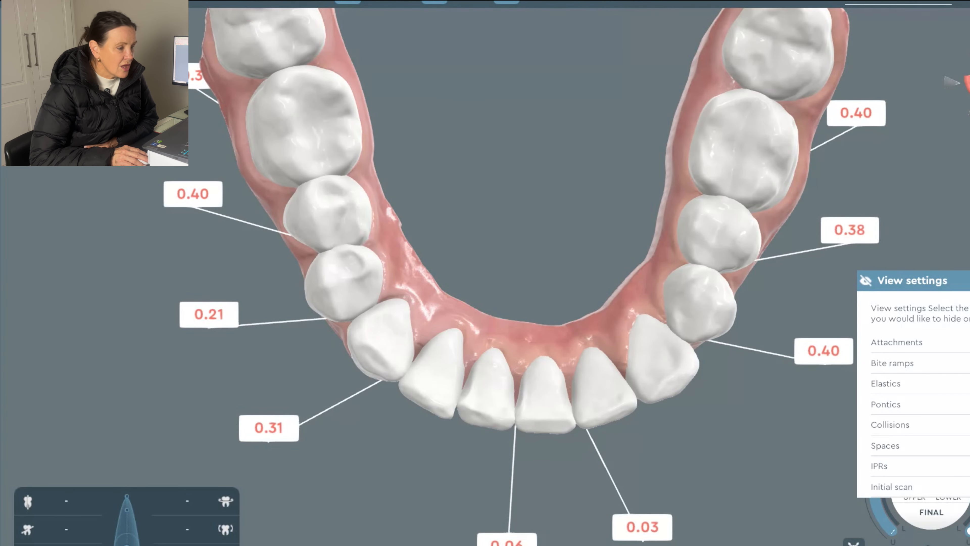
left_click_drag(539, 361, 493, 327)
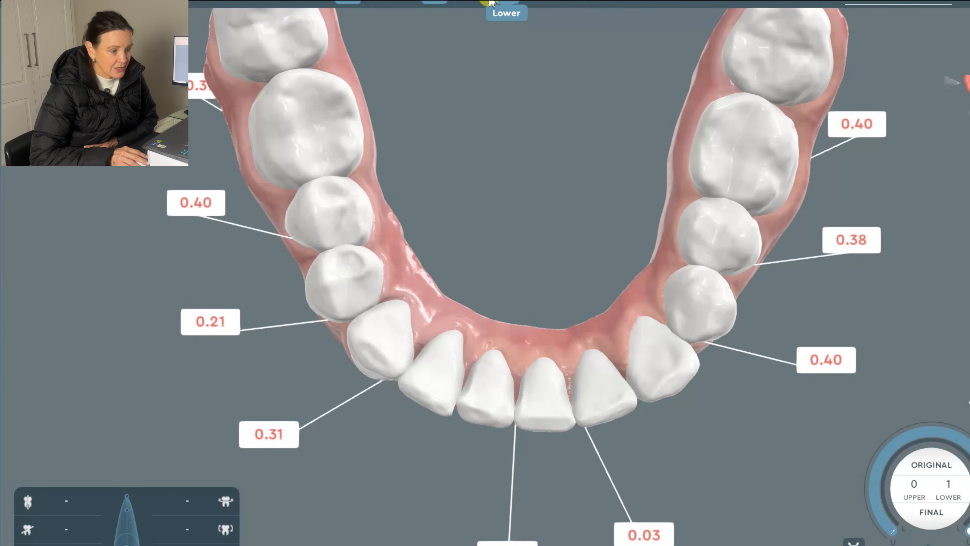
Step: Display only the upper arch and compare it with the original tooth positions using the overlay
left_click(597, 42)
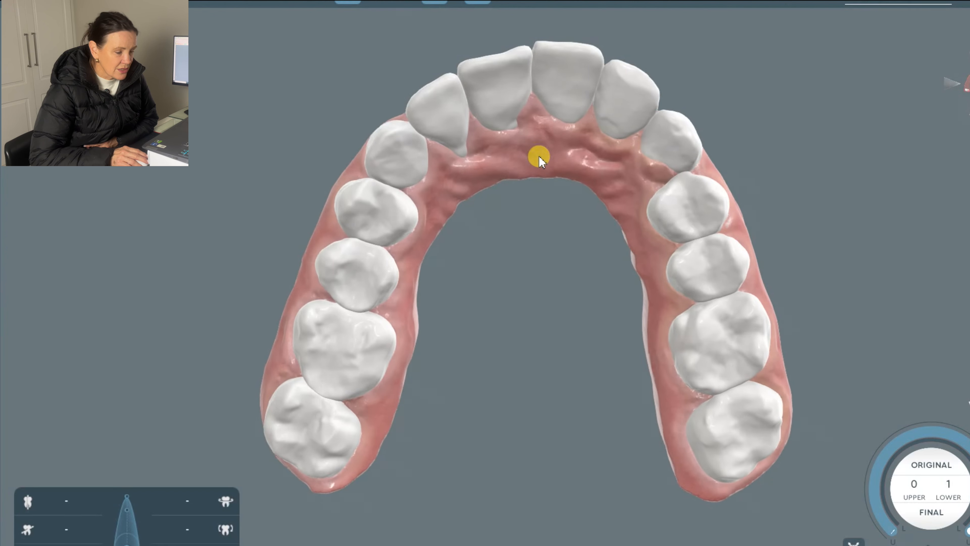
left_click(405, 3)
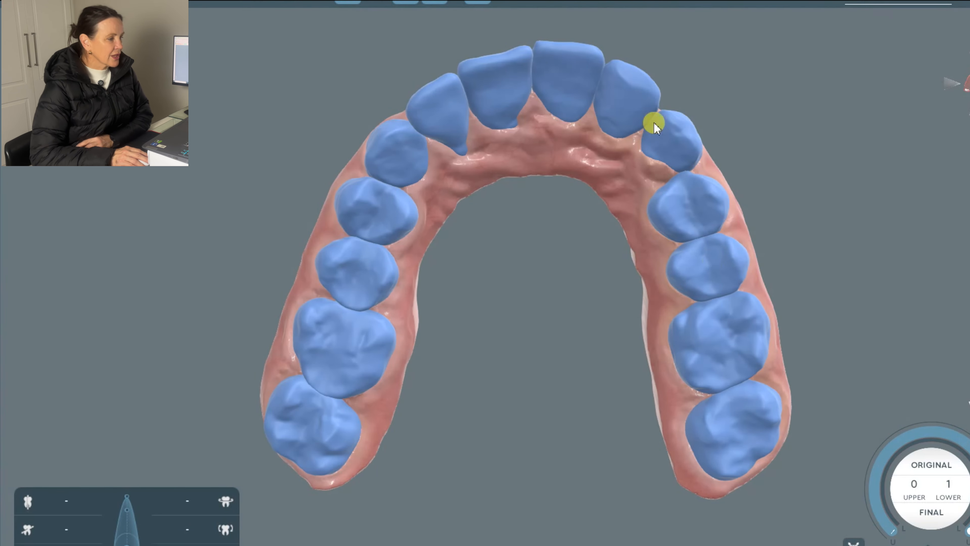
left_click(405, 3)
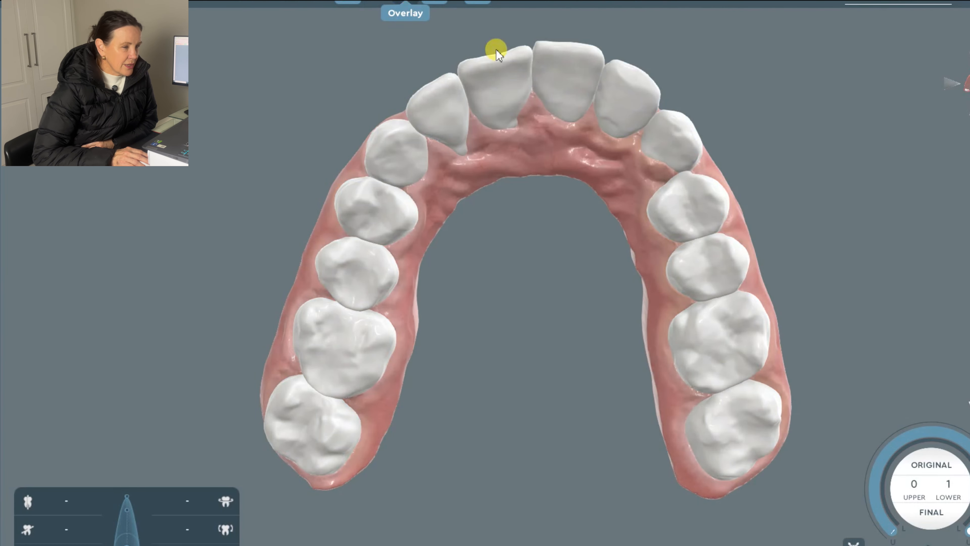
Step: Return to the lower arch and extend the treatment plan of teeth 45, 44 and 43 to stages 2, 4 and 5
left_click(506, 3)
right_click_drag(586, 160, 583, 237)
left_click_drag(485, 264, 524, 352)
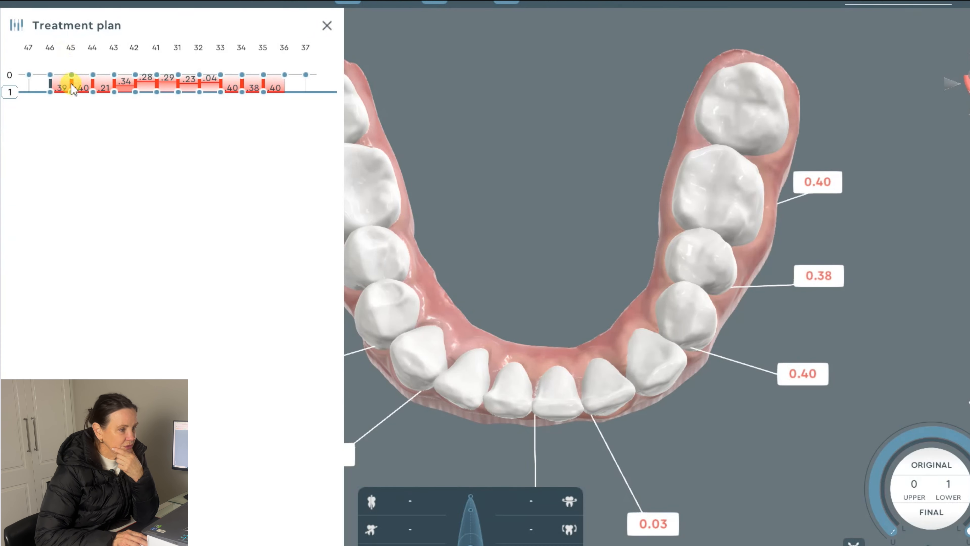
left_click_drag(73, 91, 91, 139)
left_click_drag(114, 92, 117, 152)
Step: Extend the planned movements of the lower incisors: tooth 42 to stage 8, 41 to stage 12, and 31 and 32 to stage 11
left_click(135, 92)
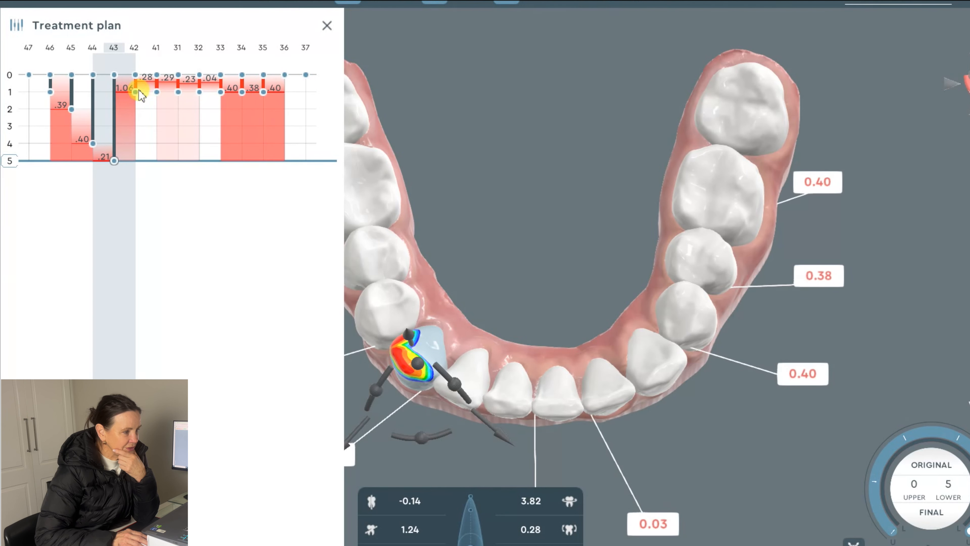
left_click_drag(136, 94, 135, 203)
left_click_drag(156, 92, 157, 120)
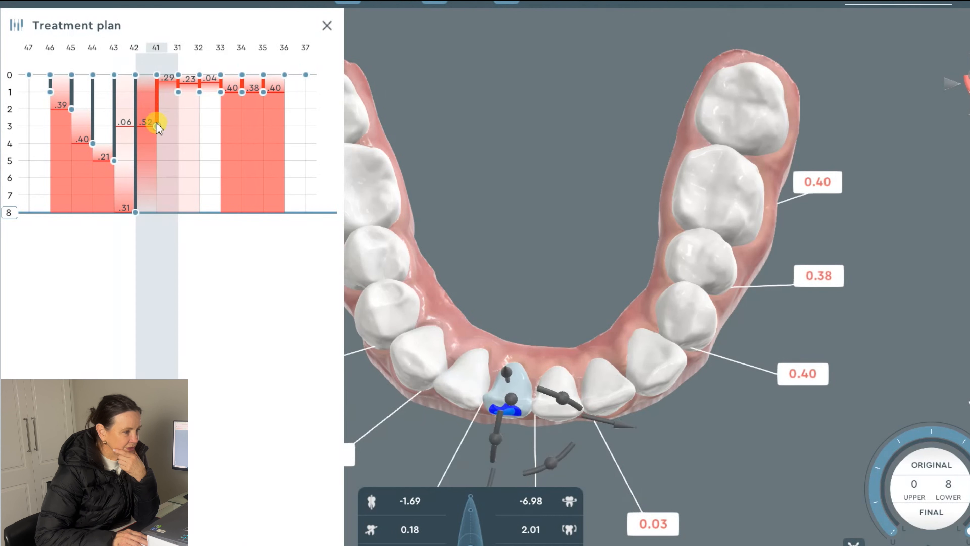
left_click_drag(157, 206, 158, 249)
left_click_drag(178, 93, 178, 233)
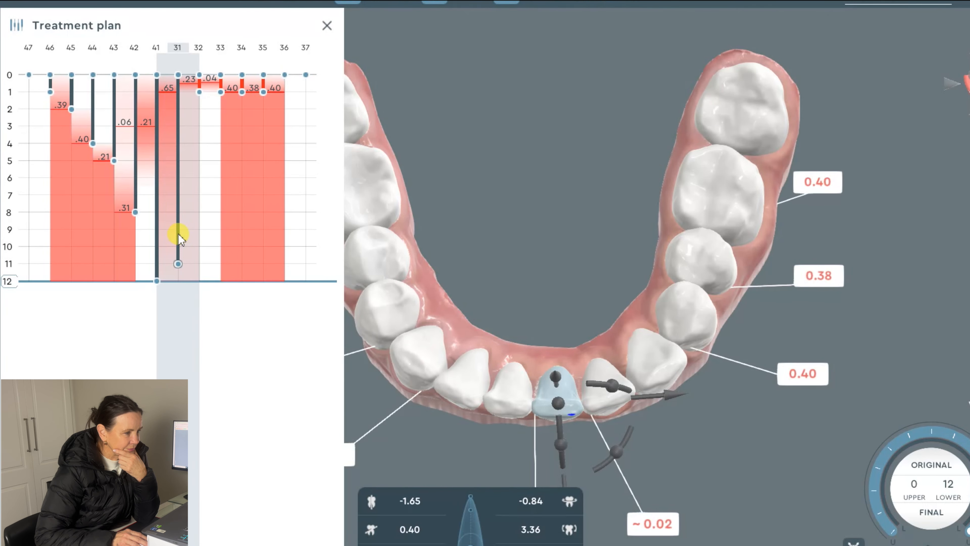
left_click_drag(201, 91, 195, 151)
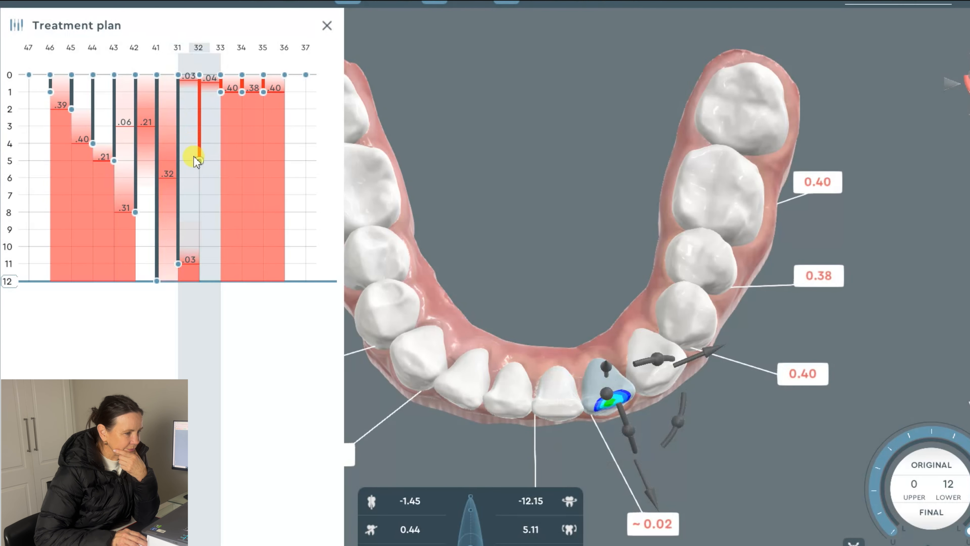
left_click_drag(194, 211, 191, 220)
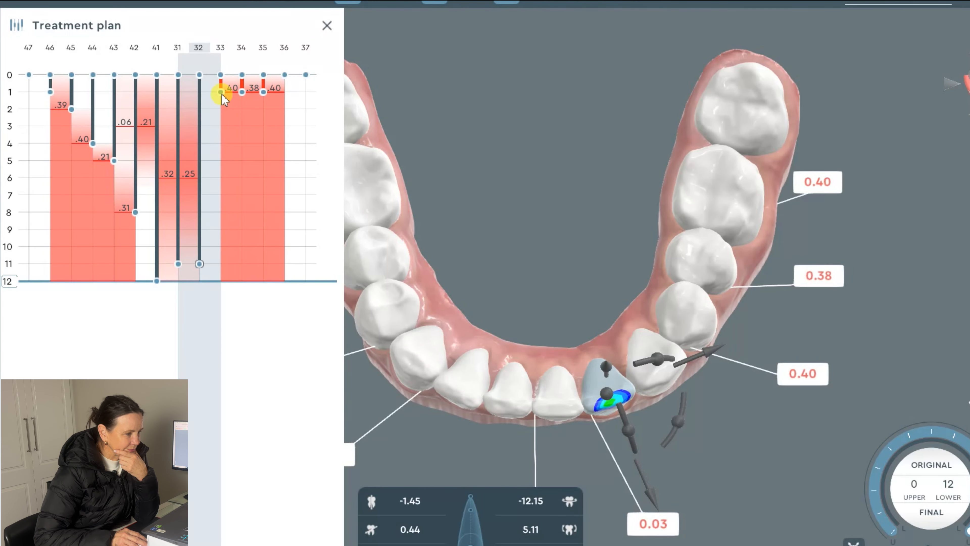
Step: Extend the planned movements of teeth 33 and 34 to stage 4 and tooth 35 to stage 3
left_click_drag(221, 92, 220, 156)
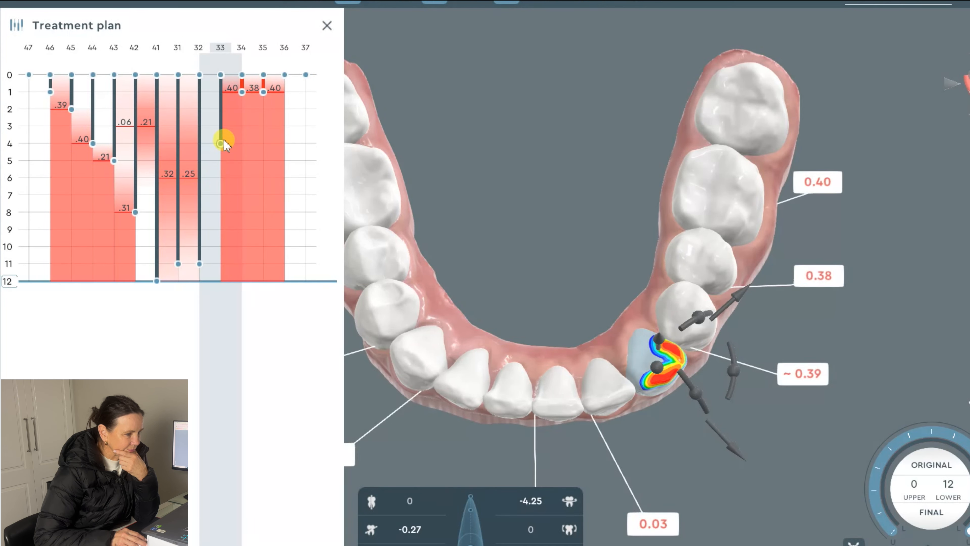
left_click_drag(224, 141, 220, 143)
left_click_drag(241, 92, 243, 133)
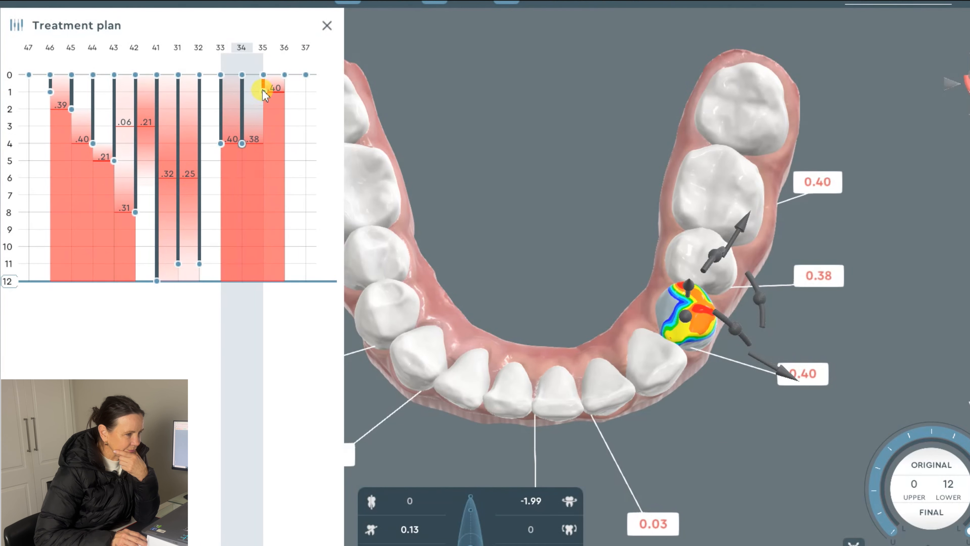
left_click_drag(266, 94, 264, 122)
left_click(161, 334)
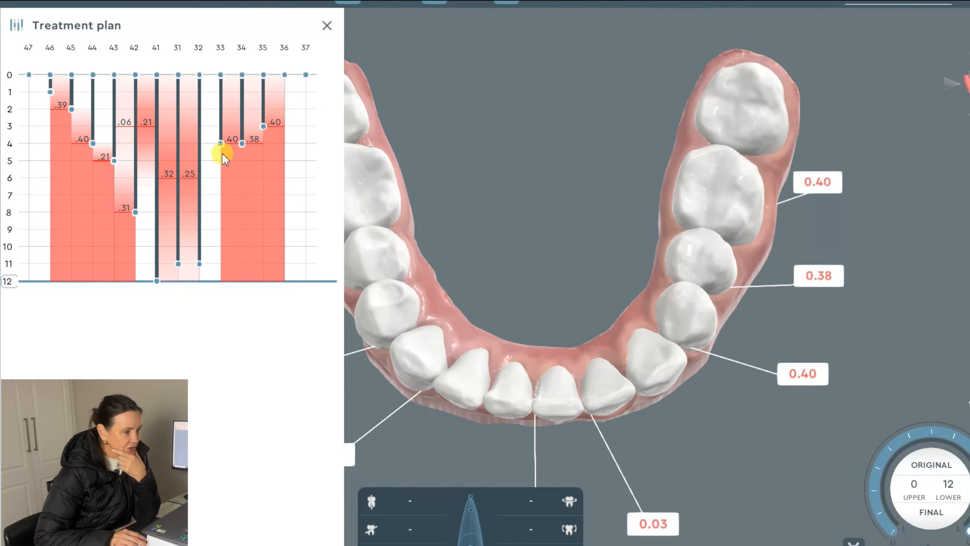
Step: Open the IPR tool and add a 0.1 reduction between teeth 46 and 45
right_click_drag(534, 215, 624, 214)
scroll(623, 214, "down", 1)
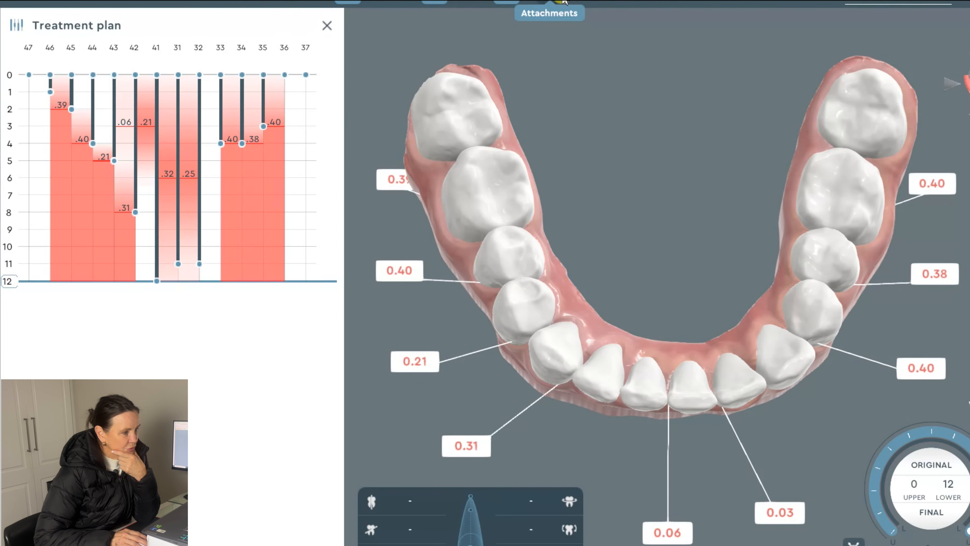
left_click(549, 20)
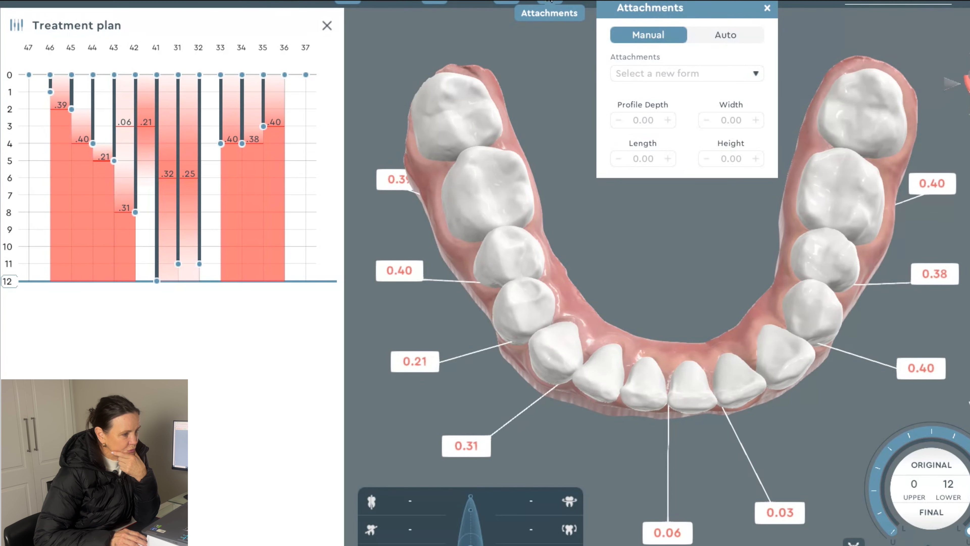
left_click(549, 2)
left_click(664, 3)
left_click(399, 182)
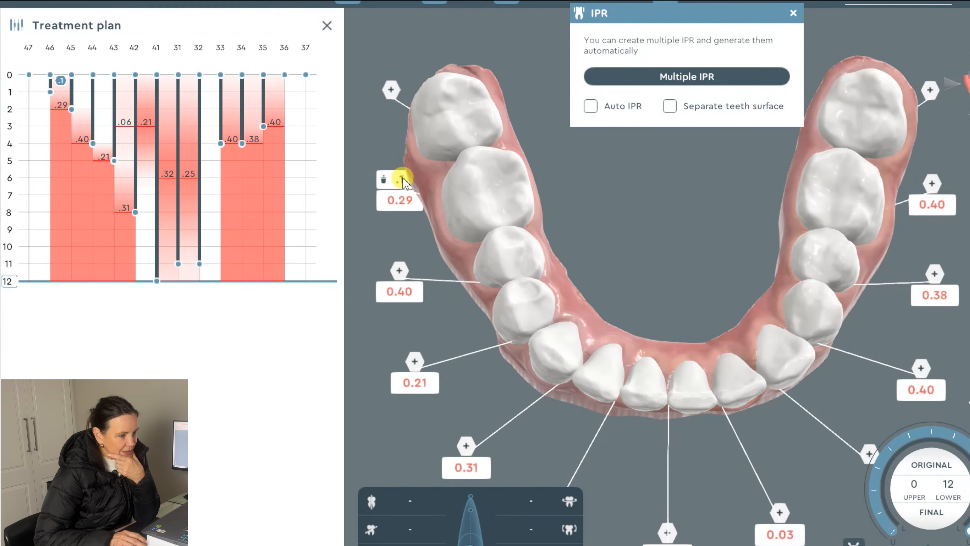
Step: Increase the IPR between teeth 46 and 45 to 0.4
right_click_drag(473, 193, 548, 156)
middle_click_drag(499, 172, 544, 167)
mouse_move(497, 173)
right_mouse_down()
mouse_move(517, 171)
mouse_move(507, 172)
right_mouse_up()
left_click(403, 176)
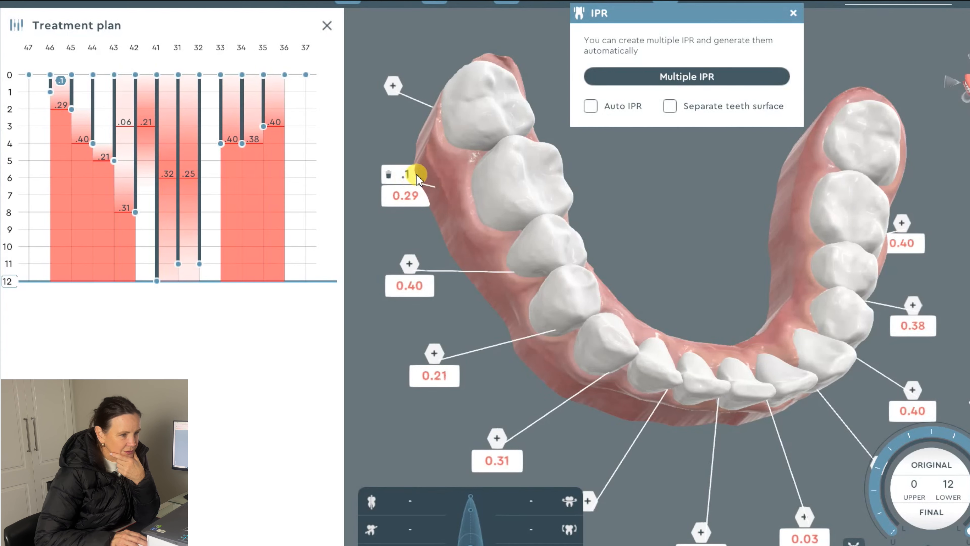
right_click_drag(414, 180, 480, 250)
left_click(479, 248)
left_click(504, 248)
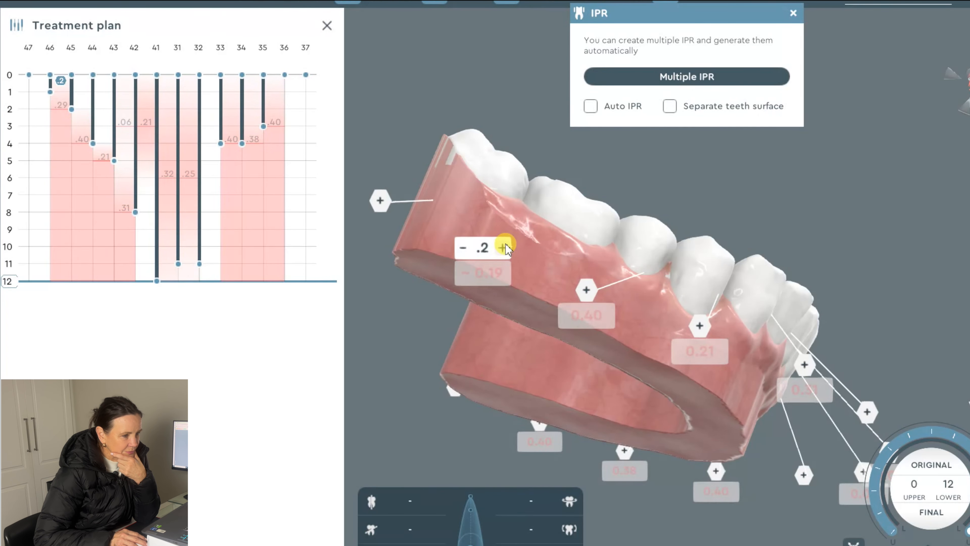
left_click(491, 251)
left_click(504, 248)
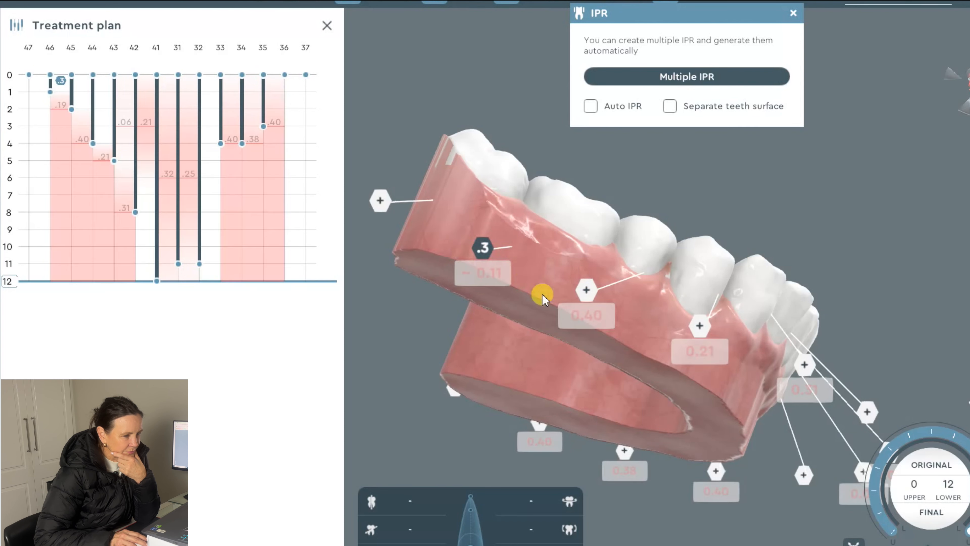
left_click(491, 250)
left_click(504, 248)
Step: Add an IPR of 0.4 between teeth 45 and 44
left_click(587, 291)
left_click(587, 292)
left_click(606, 290)
left_click(606, 290)
left_click(606, 290)
Step: Add an IPR between teeth 44 and 43, trying a smaller amount before settling on 0.3
left_click(700, 326)
left_click(706, 327)
left_click(718, 326)
left_click(718, 326)
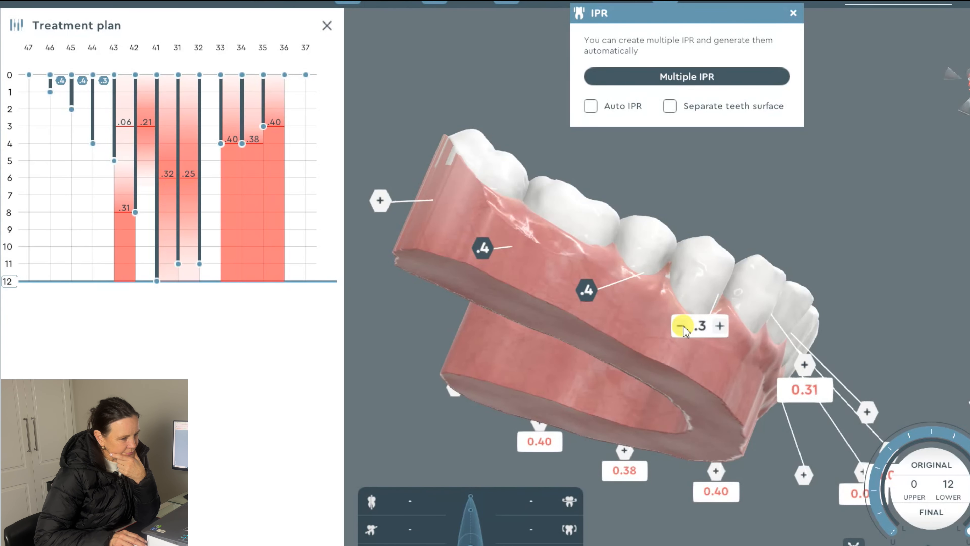
left_click(682, 326)
left_click(717, 326)
Step: Add an IPR of 0.3 between teeth 43 and 42
mouse_move(774, 236)
left_mouse_down()
mouse_move(684, 215)
mouse_move(724, 259)
left_mouse_up()
left_click(683, 351)
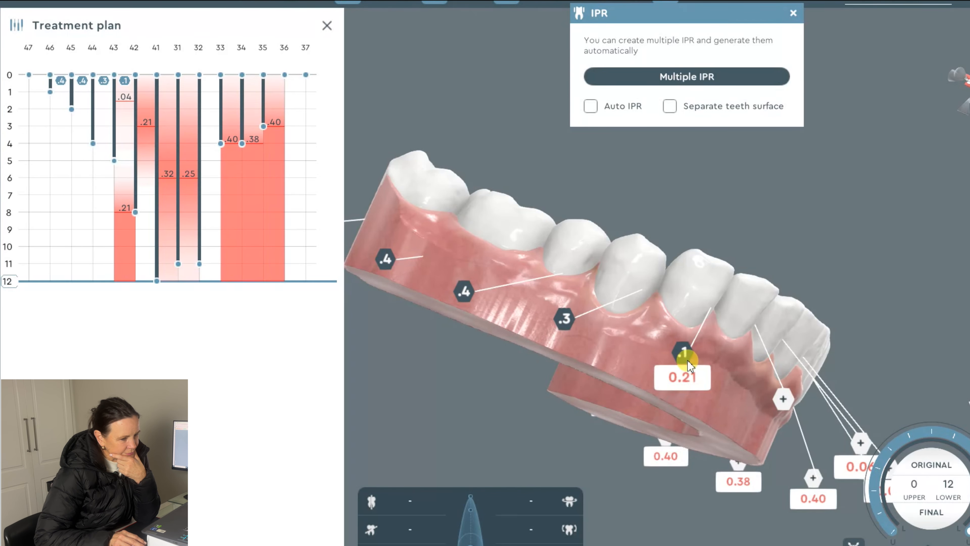
left_click(701, 352)
left_click(701, 352)
Step: Add an IPR of 0.1 between teeth 41 and 31 and between teeth 31 and 32
mouse_move(753, 270)
left_mouse_down()
mouse_move(775, 329)
mouse_move(648, 348)
mouse_move(706, 282)
mouse_move(805, 260)
mouse_move(687, 372)
left_mouse_up()
left_click(674, 342)
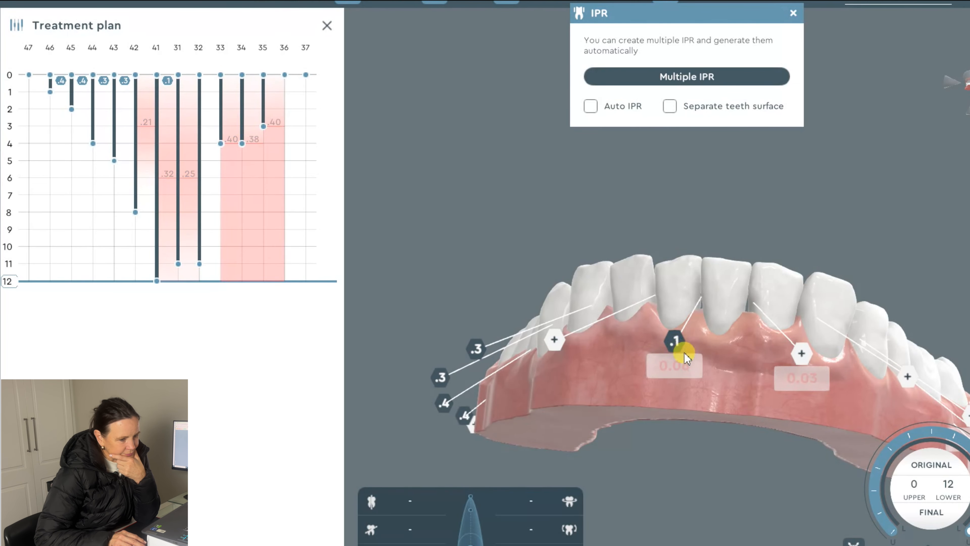
left_click(802, 352)
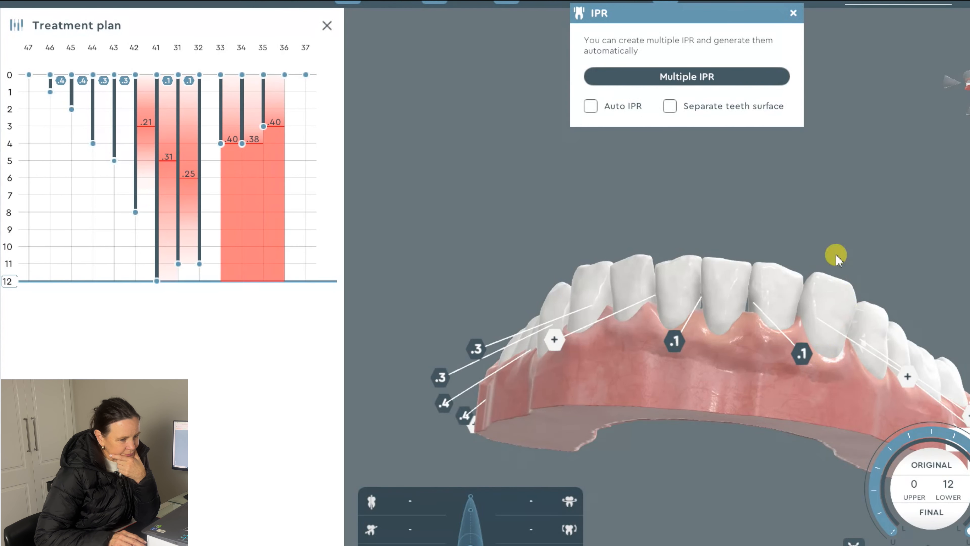
Step: Add an IPR of 0.4 between teeth 33 and 34
left_click_drag(845, 258, 686, 347)
left_click_drag(818, 301, 677, 286)
left_click(659, 376)
left_click(679, 377)
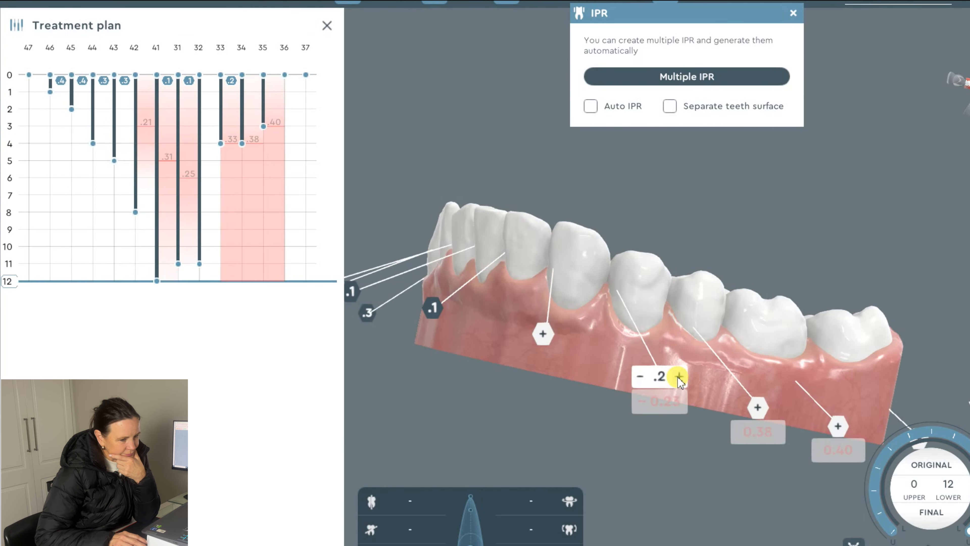
left_click(679, 377)
left_click(679, 377)
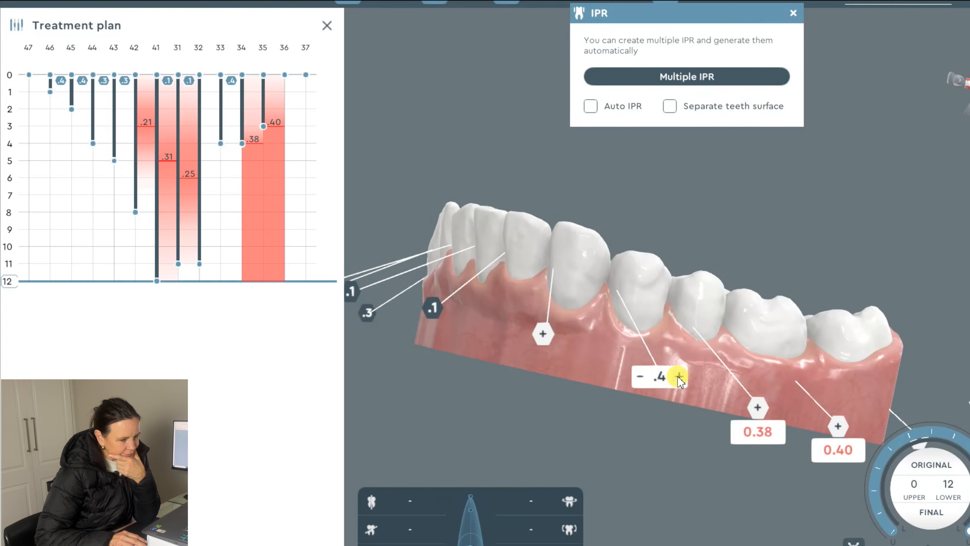
Step: Add an IPR of 0.4 between teeth 34 and 35
left_click(757, 407)
left_click(776, 408)
left_click(776, 408)
left_click(775, 408)
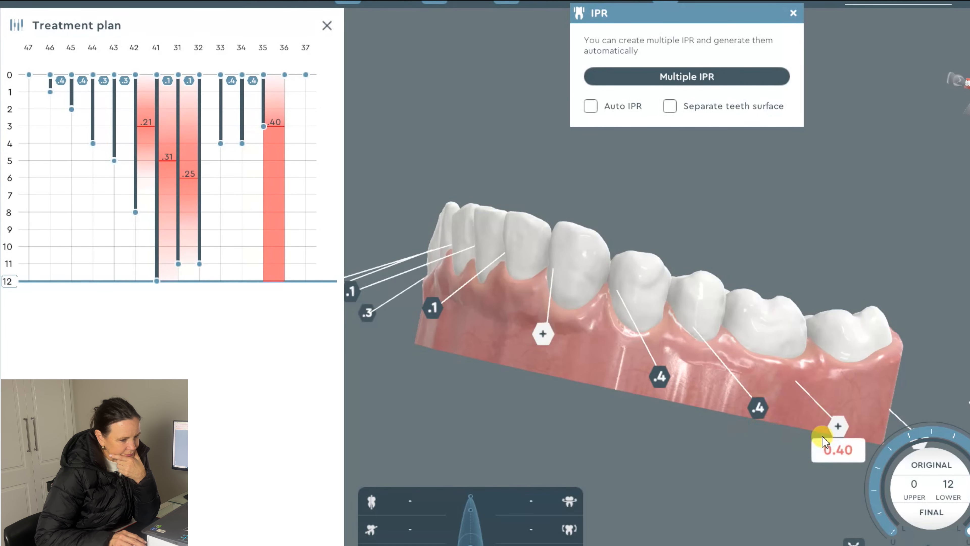
Step: Add an IPR of 0.4 between teeth 35 and 36
left_click(835, 427)
left_click(855, 426)
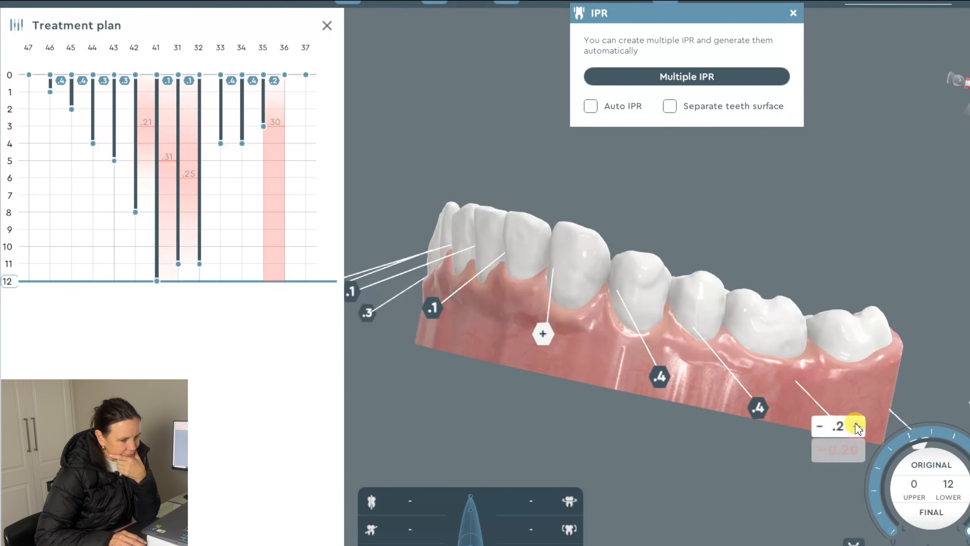
left_click(855, 426)
left_click(855, 425)
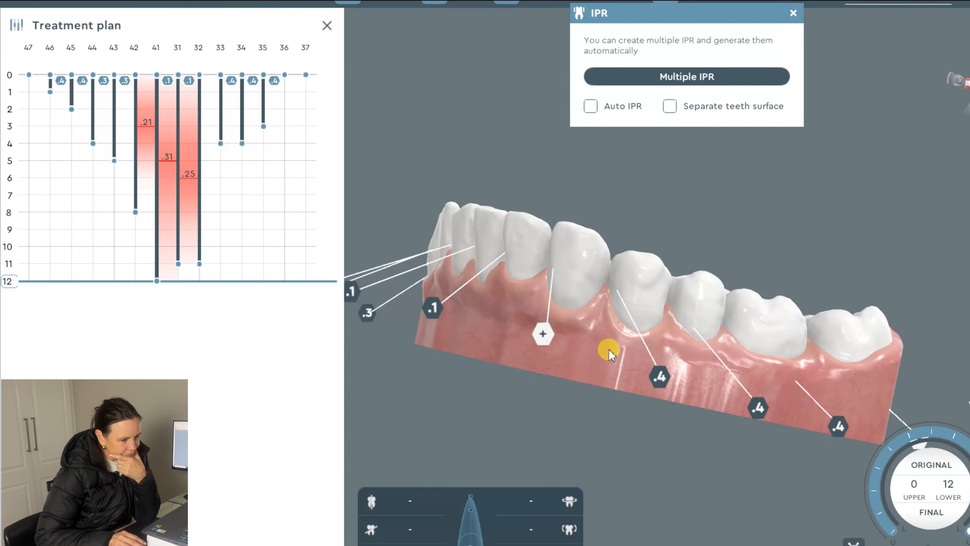
Step: Examine the whole lower arch with its IPR amounts from the occlusal side
left_click_drag(606, 347, 812, 346)
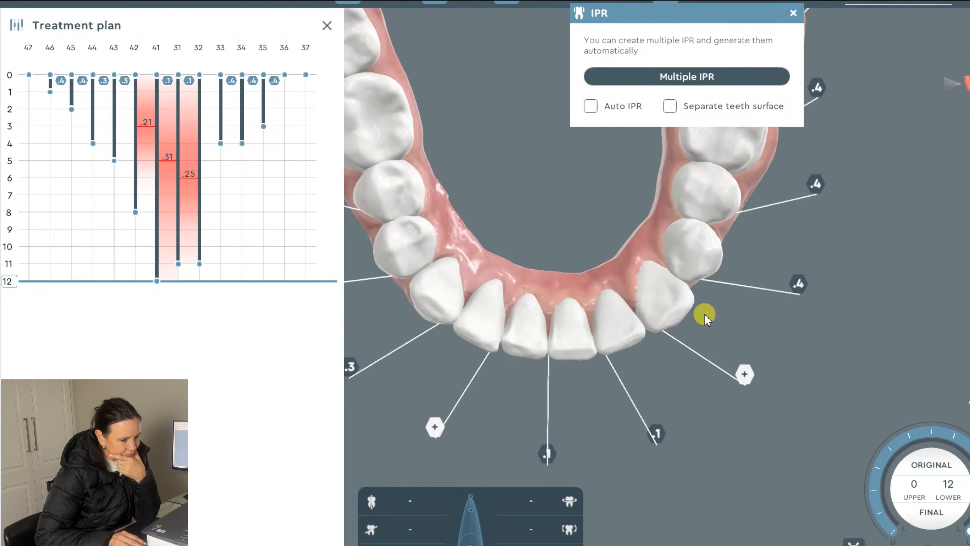
middle_click_drag(703, 315, 763, 358)
scroll(762, 359, "down", 3)
left_click_drag(572, 388, 707, 330)
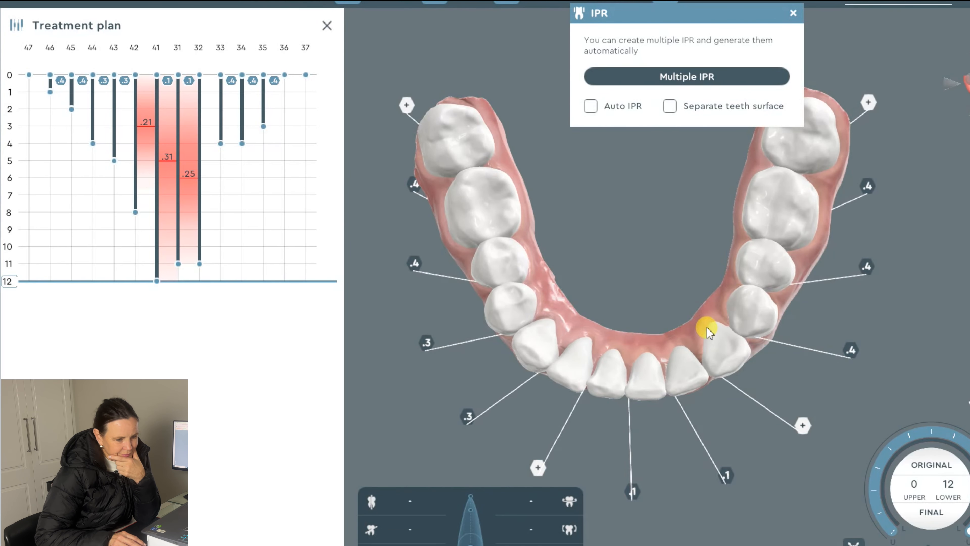
scroll(596, 316, "down", 3)
left_click_drag(571, 302, 592, 278)
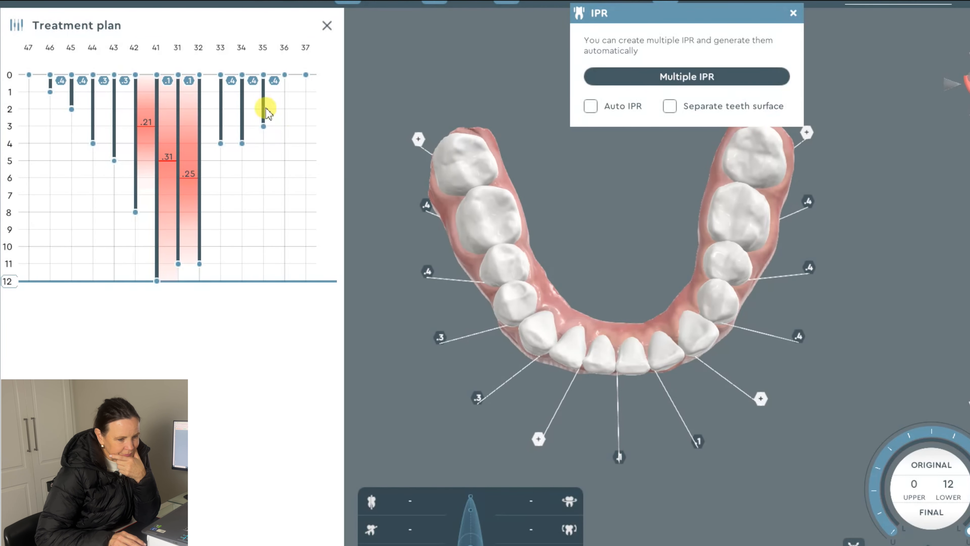
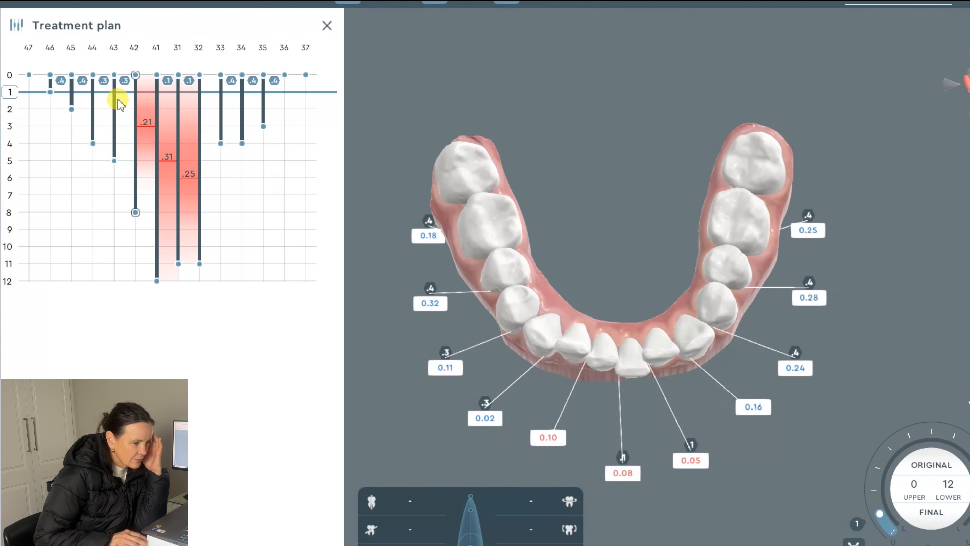
Step: Add a stage 3 point to tooth 42's movement and delay the start of tooth 41 to stage 4
mouse_move(115, 102)
left_mouse_down()
mouse_move(114, 113)
mouse_move(113, 102)
left_mouse_up()
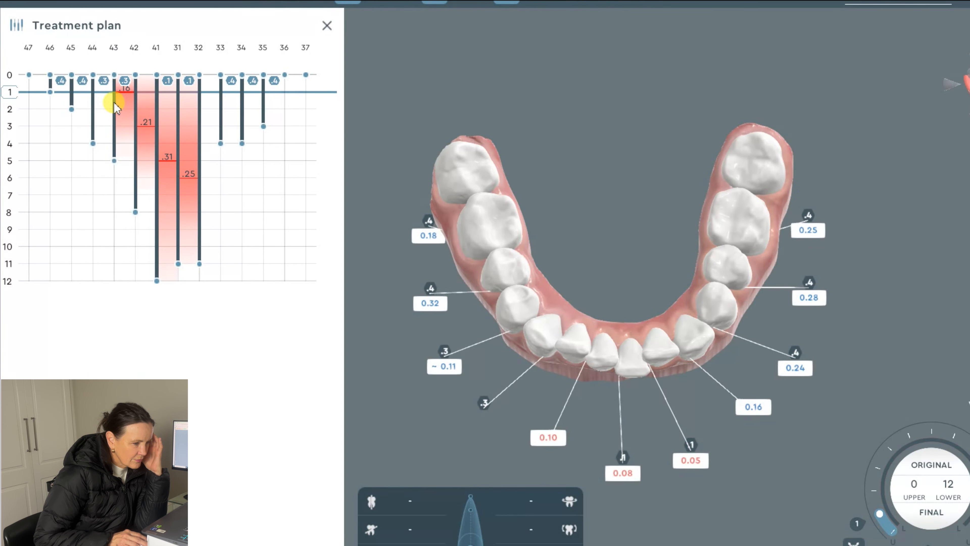
left_click(133, 111)
left_click_drag(134, 105, 155, 174)
left_click(134, 125)
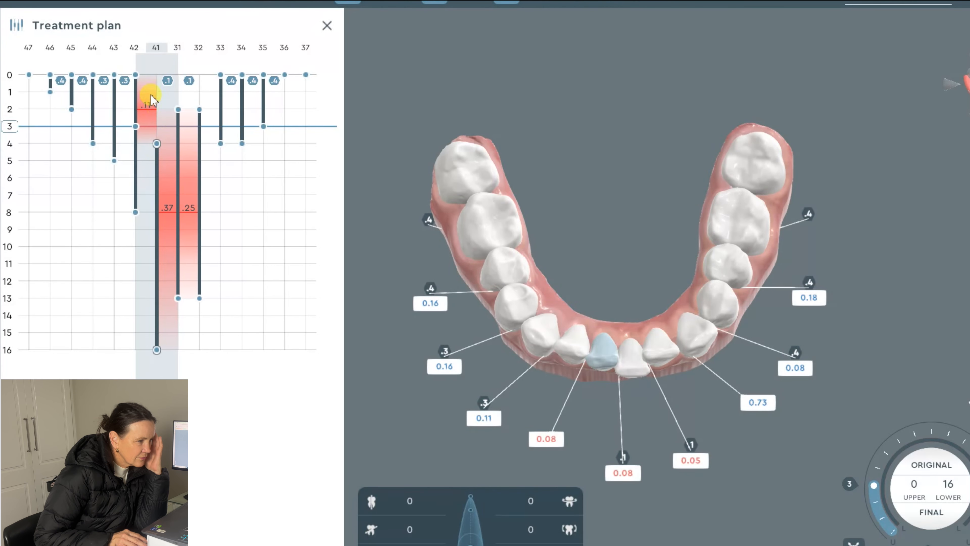
Step: Try starting tooth 41's movement at stage 6, and revert through the edit history to a start at stage 3
left_click_drag(155, 175, 157, 206)
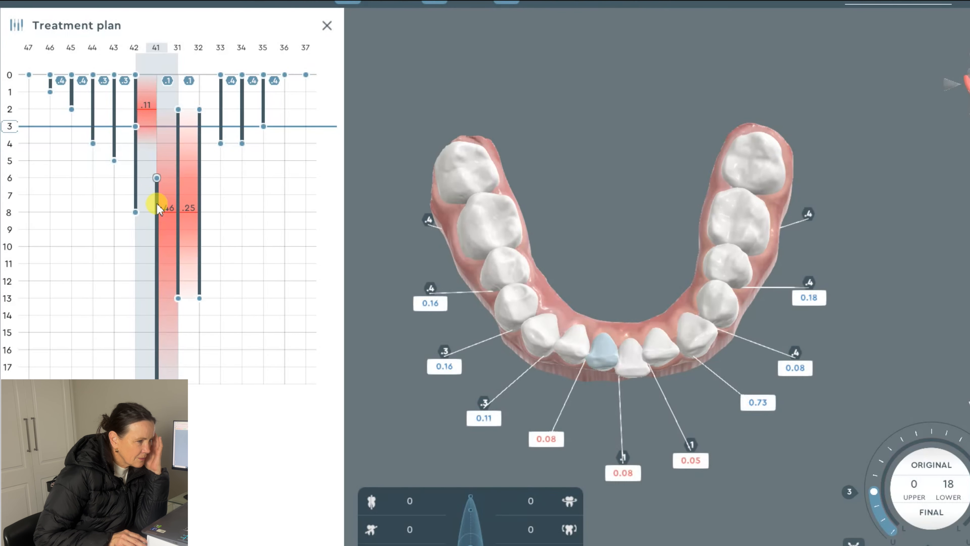
left_click(201, 1)
left_click(201, 0)
left_click(202, 0)
left_click(201, 1)
left_click(202, 0)
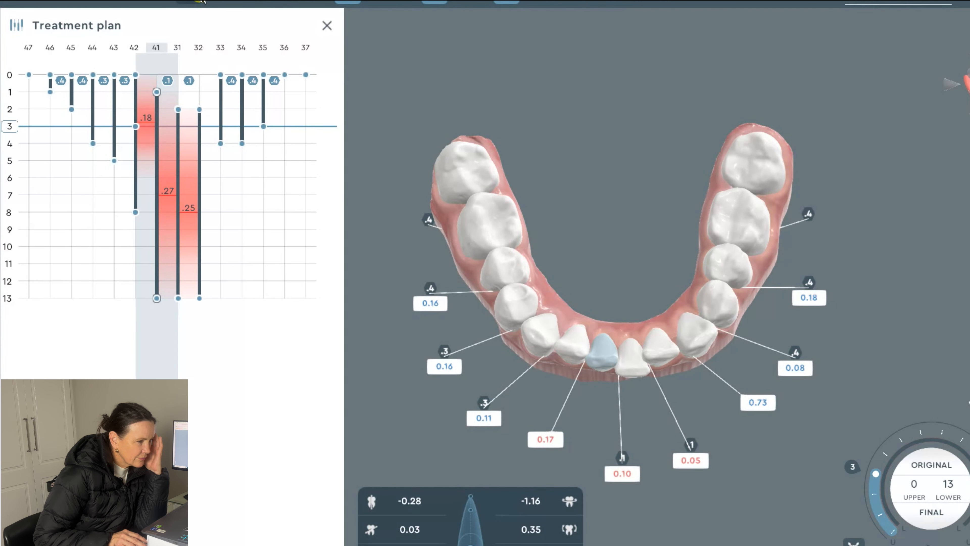
left_click(218, 1)
left_click(218, 1)
Step: Delay the movement starts of tooth 31 to stage 9, tooth 32 to stage 3 and tooth 41 to stage 5
left_click_drag(7, 125, 132, 82)
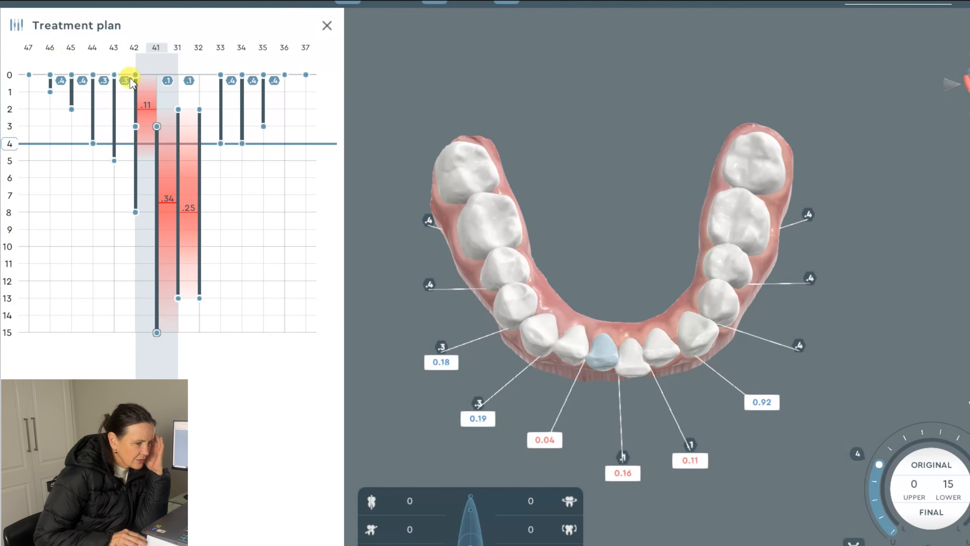
left_click_drag(180, 134, 180, 245)
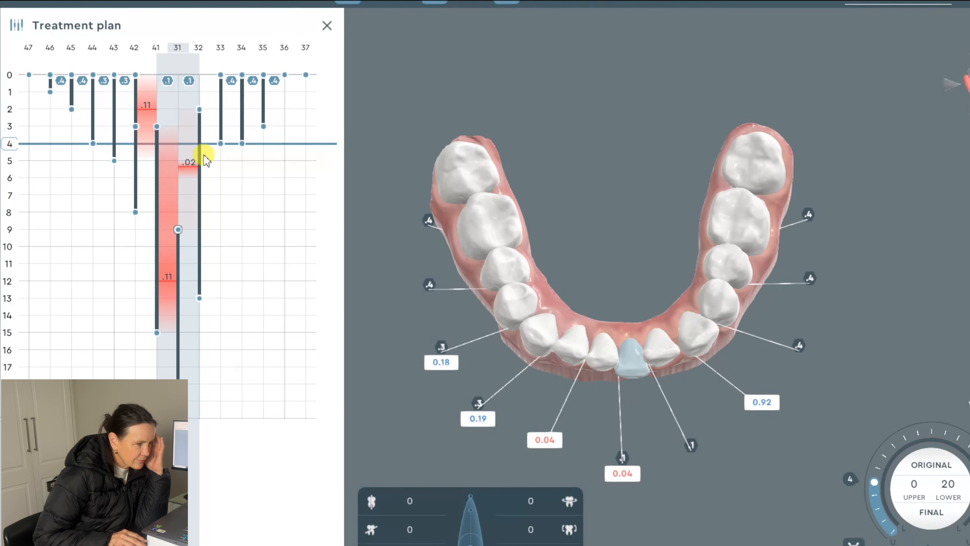
left_click_drag(199, 152, 201, 169)
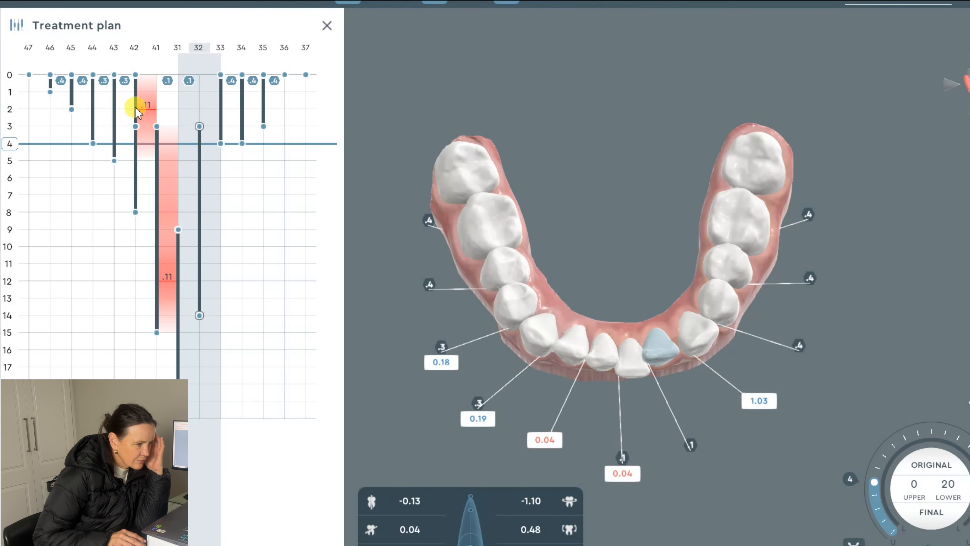
left_click_drag(11, 149, 7, 38)
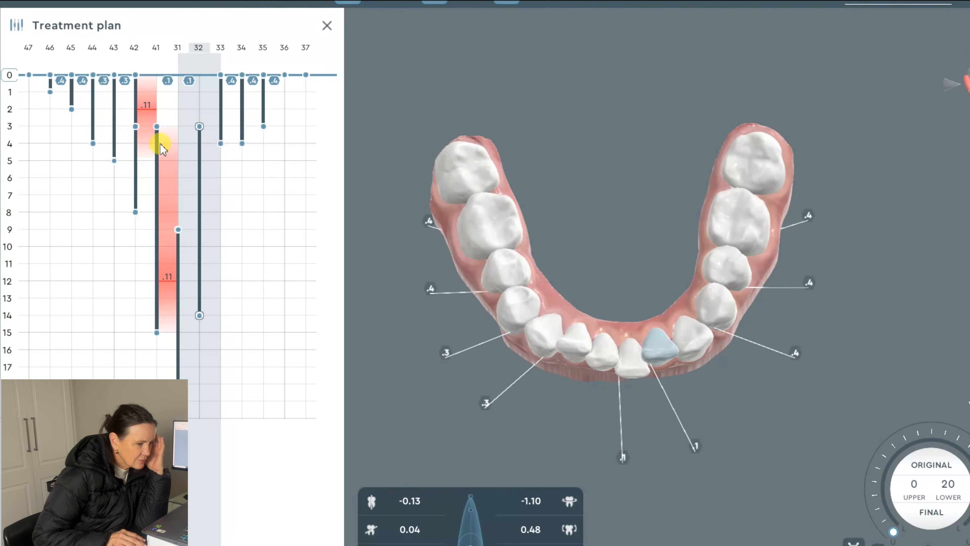
left_click_drag(158, 150, 157, 183)
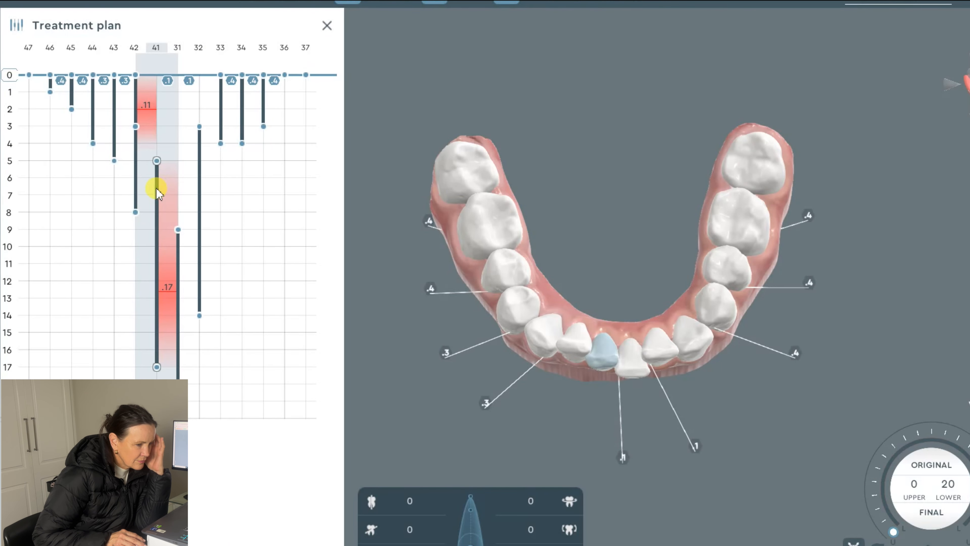
Step: Delete all staged movement of tooth 42 from the treatment plan
left_click(136, 126)
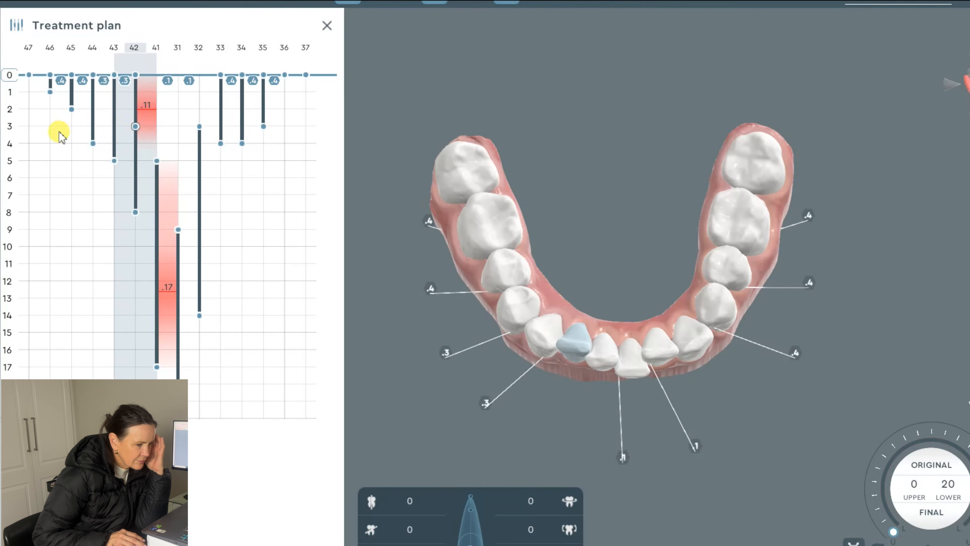
mouse_move(9, 75)
left_mouse_down()
mouse_move(10, 182)
mouse_move(11, 69)
mouse_move(23, 168)
mouse_move(10, 25)
mouse_move(24, 212)
mouse_move(11, 88)
mouse_move(9, 232)
mouse_move(9, 75)
left_mouse_up()
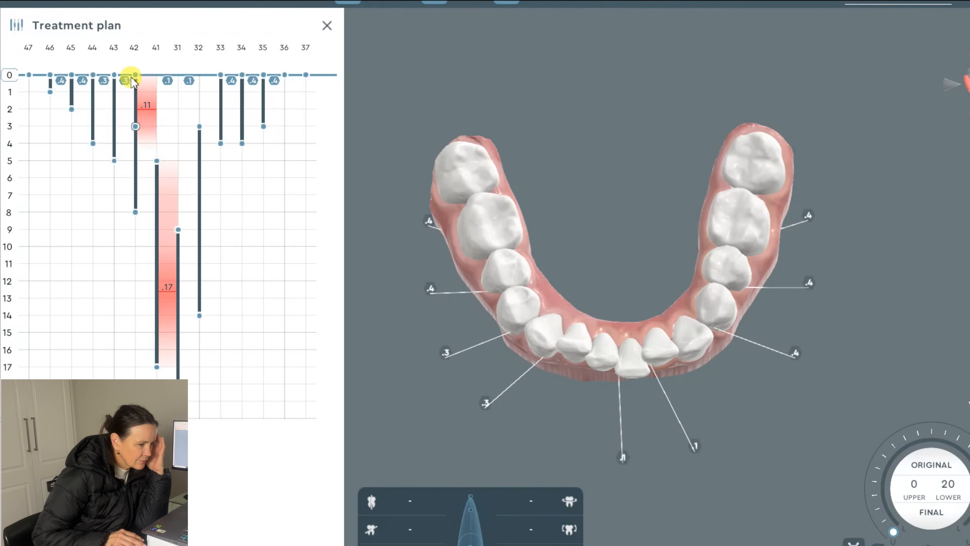
left_click(138, 73)
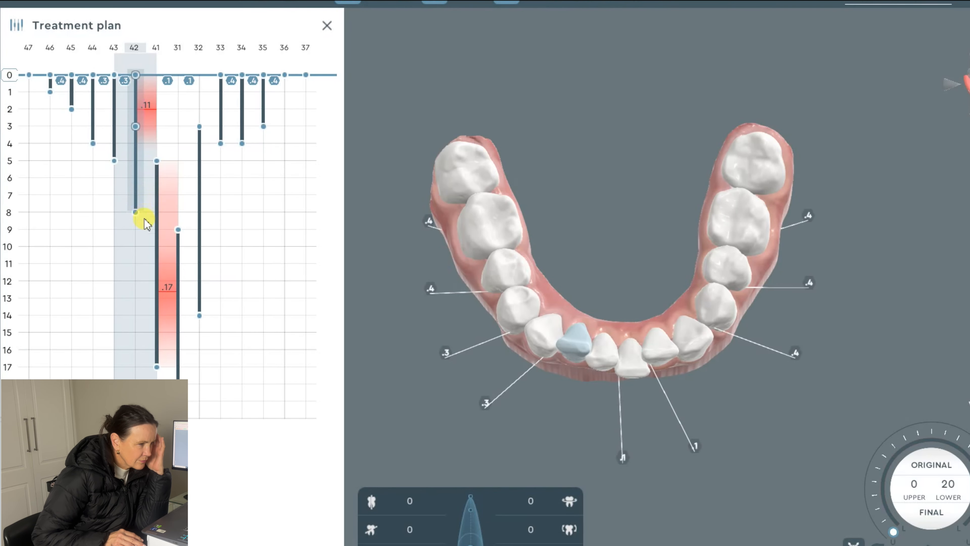
left_click_drag(142, 231, 143, 230)
key("Delete")
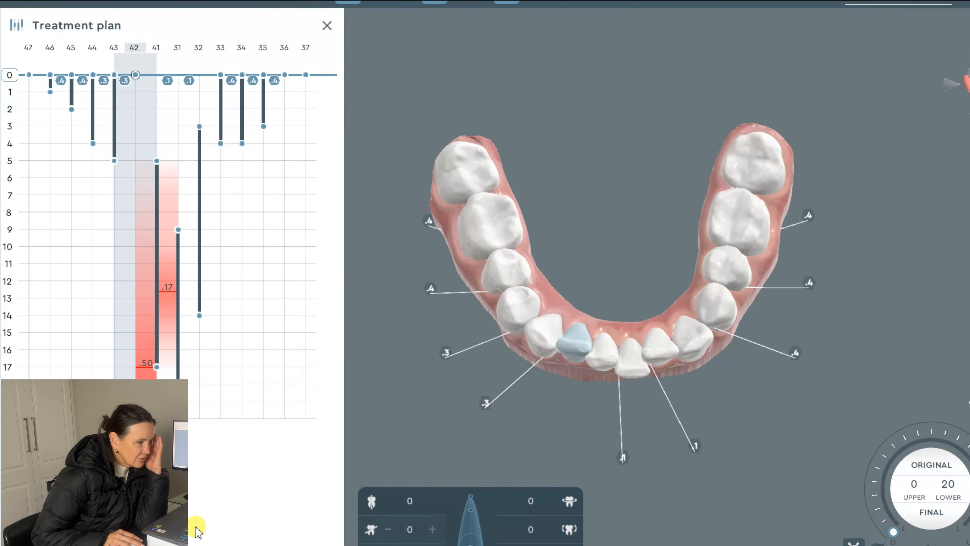
Step: Show the final setup and move tooth 42 labially and toward tooth 43 to relieve its overlap with tooth 41
left_click(930, 513)
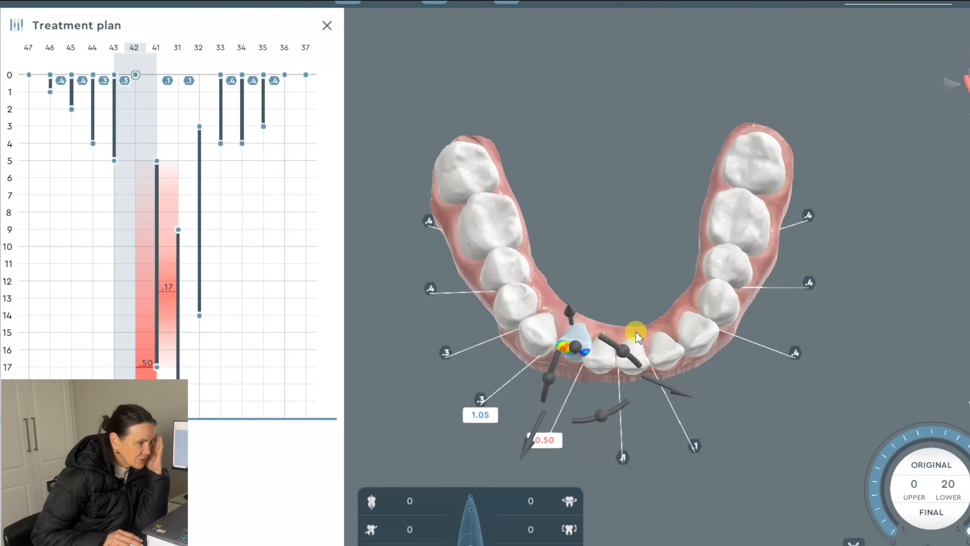
left_click(639, 266)
left_click_drag(674, 298, 680, 272)
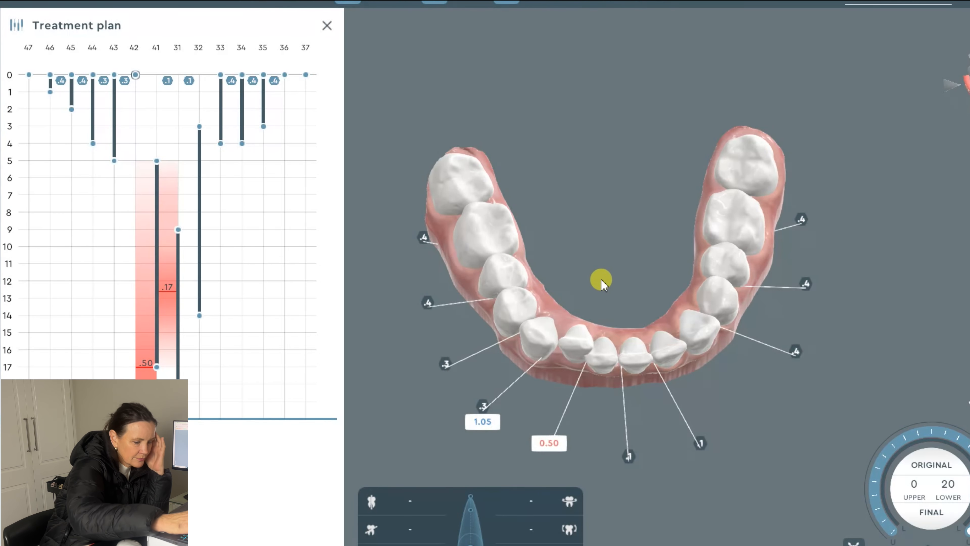
left_click(588, 338)
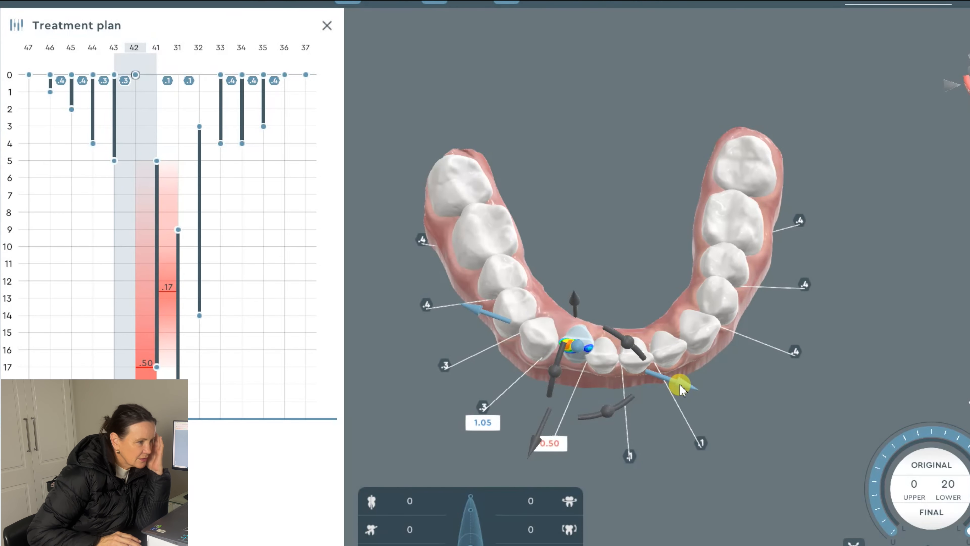
left_click_drag(646, 383, 630, 386)
left_click_drag(538, 415, 531, 491)
left_click(650, 237)
left_click_drag(655, 260, 650, 313)
scroll(657, 280, "up", 2)
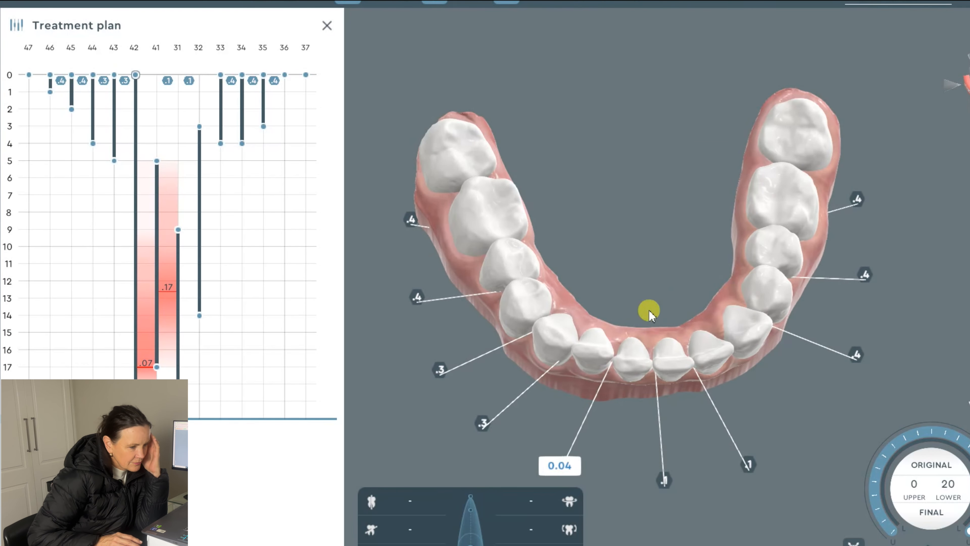
Step: Rotate tooth 42 about its long axis by about 13.6 to align it with its neighbours
left_click(601, 360)
left_click_drag(645, 414, 574, 440)
left_click(675, 358)
Step: Intrude tooth 42 by 1.57 to level its edge with the neighbouring teeth
left_click_drag(675, 361, 621, 271)
left_click(620, 271)
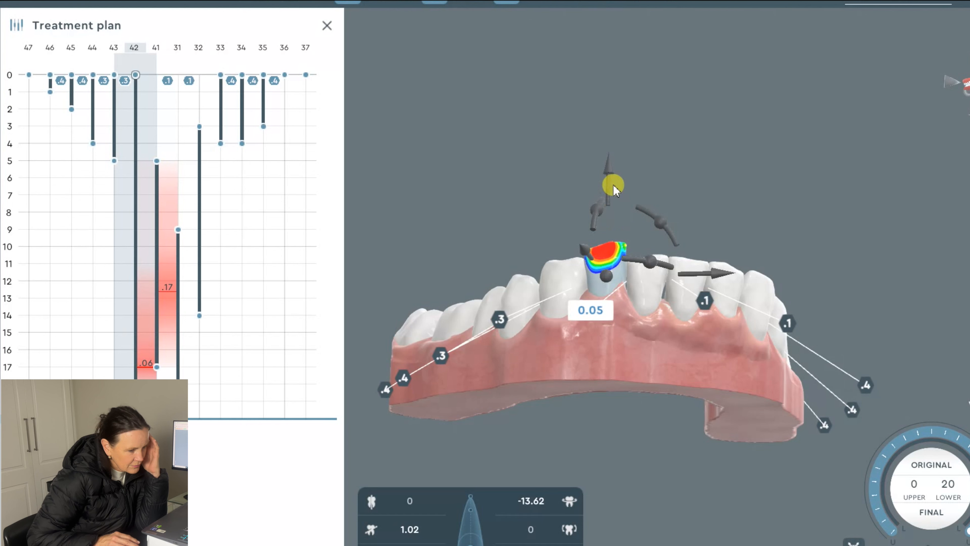
left_click_drag(608, 158, 616, 275)
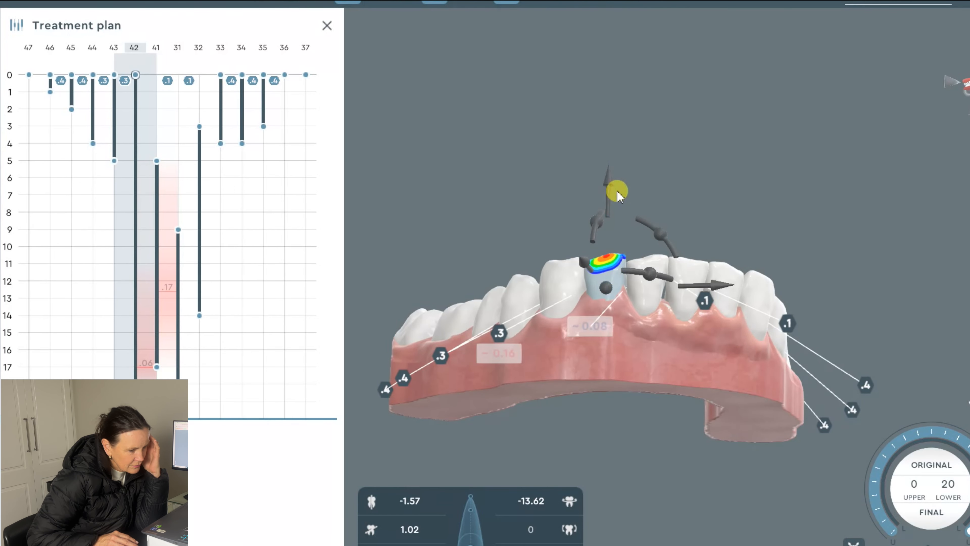
left_click(617, 160)
left_click_drag(618, 160, 645, 195)
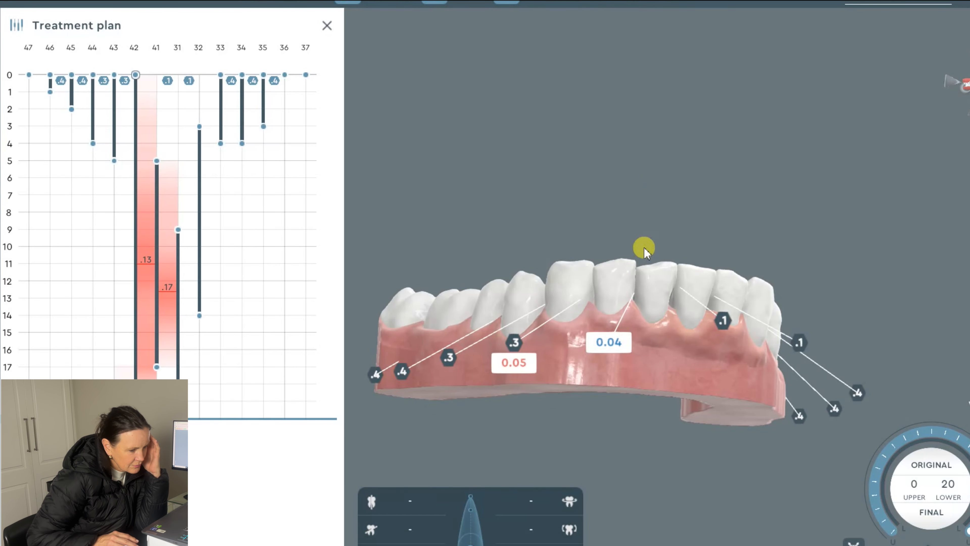
Step: Nudge tooth 42 sideways in small amounts to balance its contacts with teeth 43 and 41
left_click(624, 293)
left_click_drag(733, 301, 732, 295)
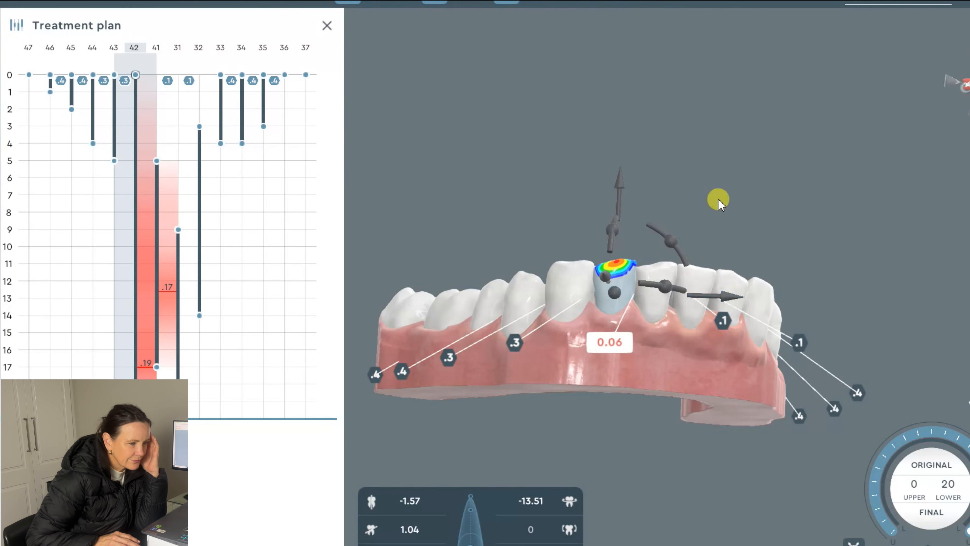
left_click(718, 199)
left_click(622, 278)
left_click_drag(719, 292, 721, 288)
left_click(651, 160)
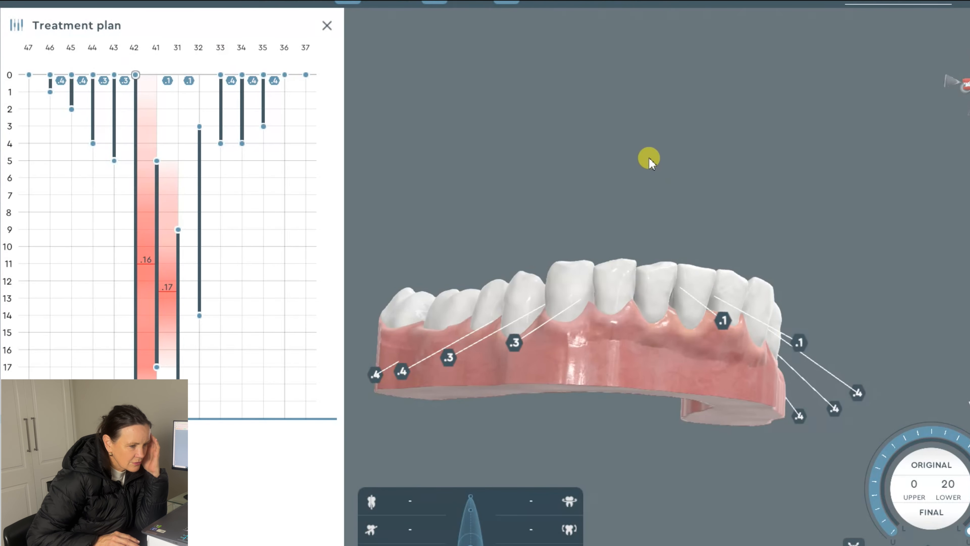
Step: Set tooth 42's movement to end at stage 11 and return the preview to stage 0
left_click_drag(638, 182, 638, 392)
left_click_drag(526, 172, 481, 308)
left_click_drag(655, 168, 668, 225)
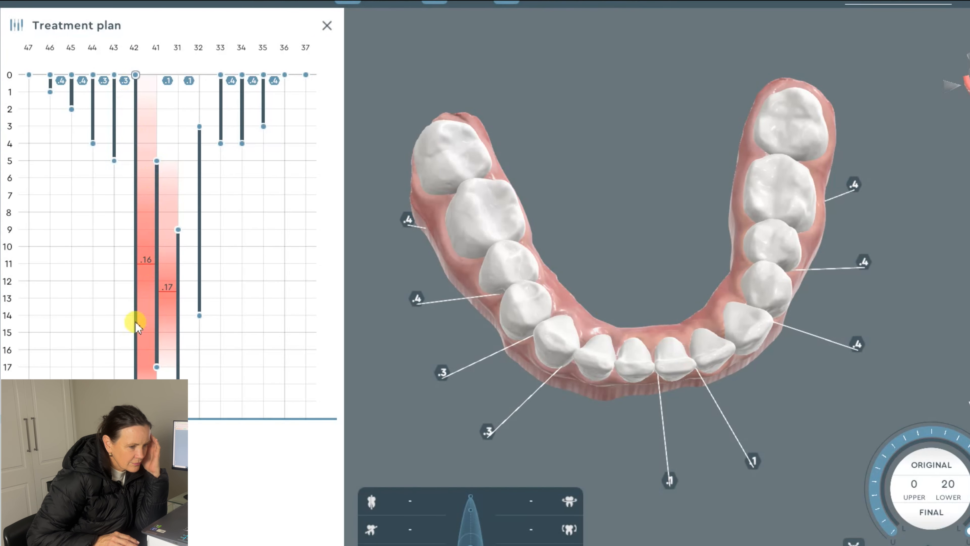
left_click(596, 358)
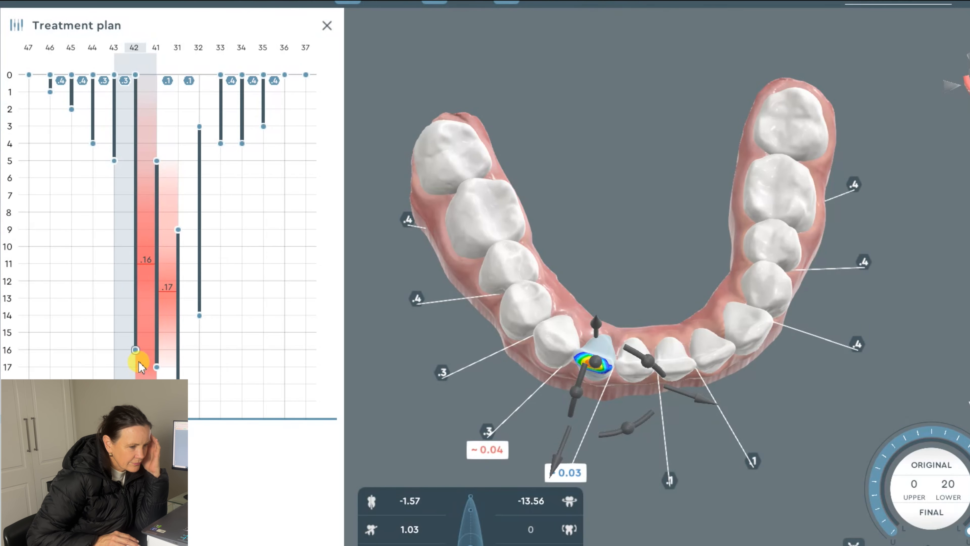
mouse_move(137, 297)
left_mouse_down()
mouse_move(137, 269)
mouse_move(122, 298)
left_mouse_up()
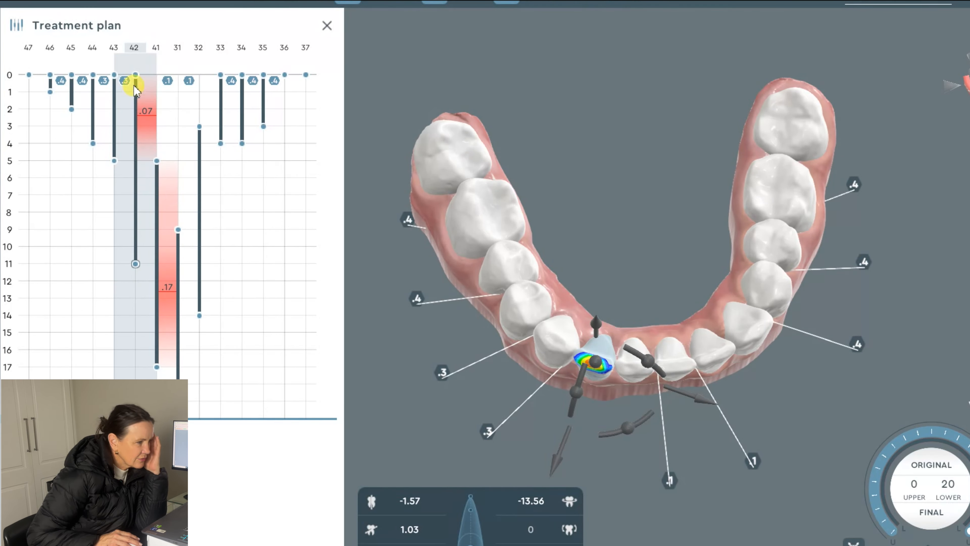
left_click(8, 76)
left_click_drag(7, 73, 3, 9)
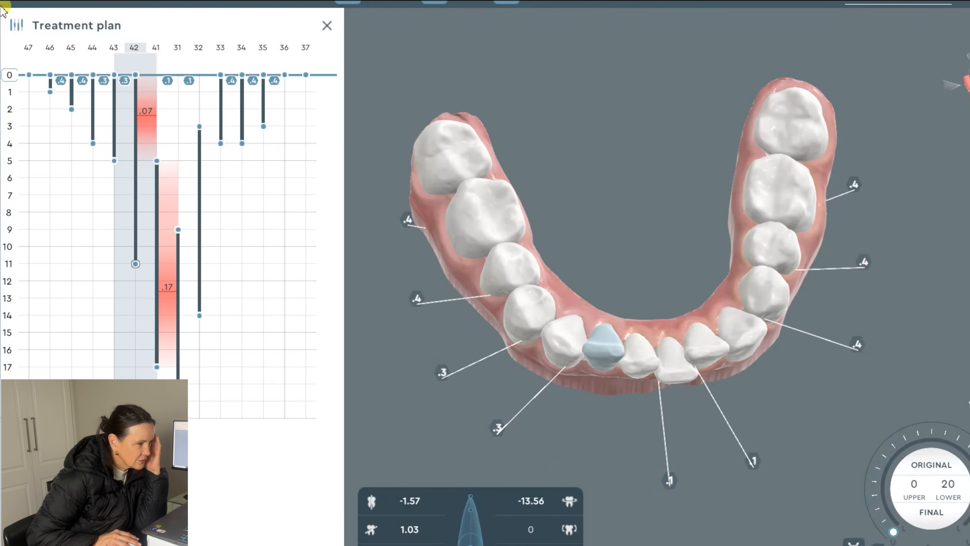
Step: Try delaying tooth 42's movement to start at stage 7, and undo the shift
left_click_drag(135, 90, 135, 263)
left_click(189, 2)
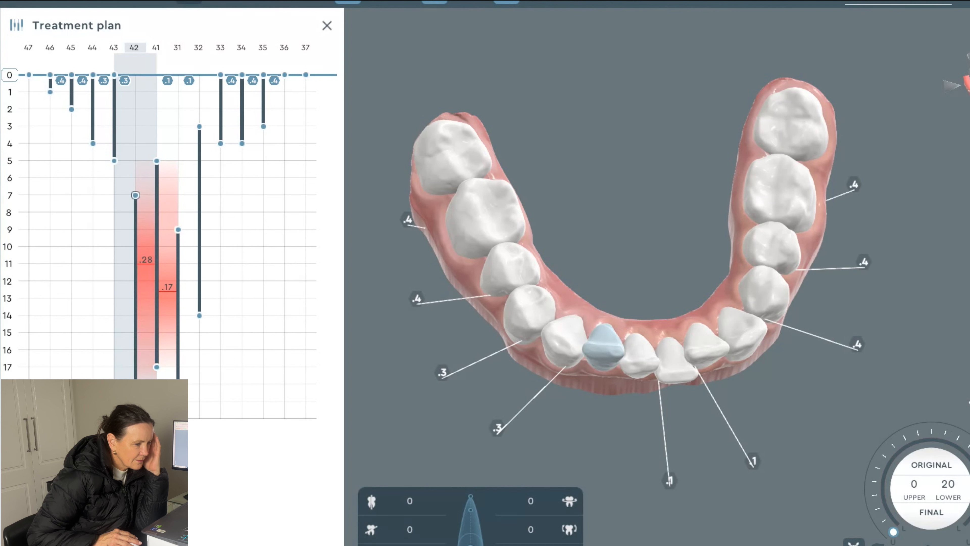
left_click(188, 1)
left_click(189, 1)
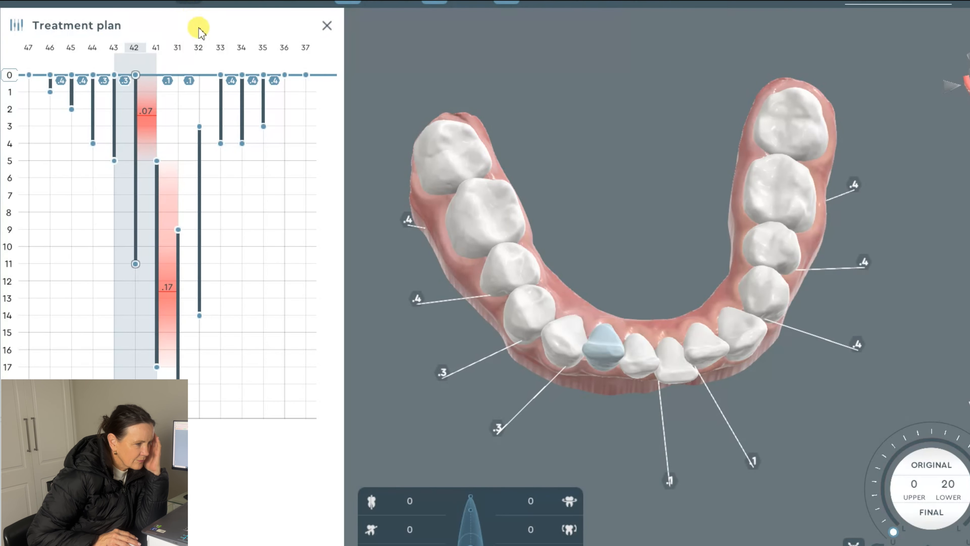
Step: Preview the early stages of the lower arch up to stage 4 and examine the contacts around teeth 43, 42 and 41
left_click_drag(660, 243, 671, 233)
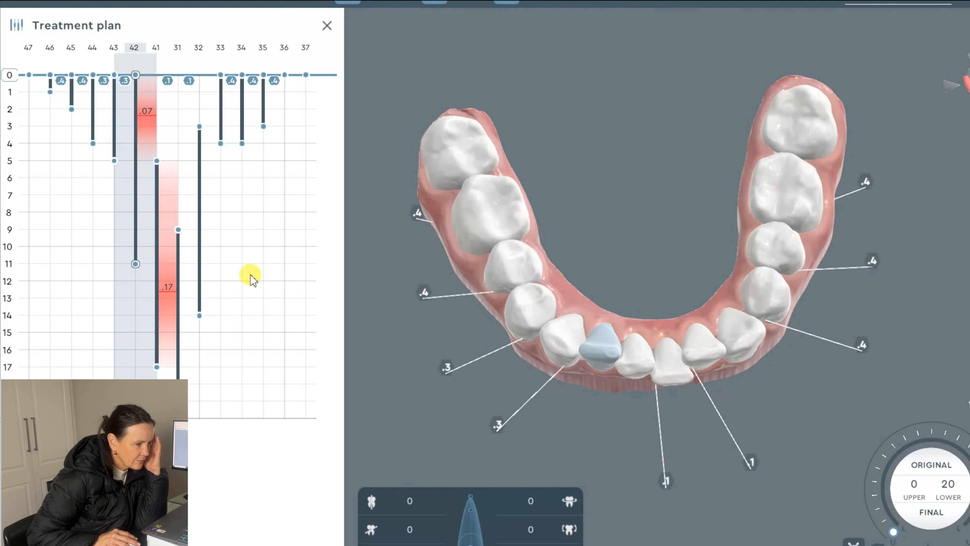
left_click_drag(9, 74, 61, 80)
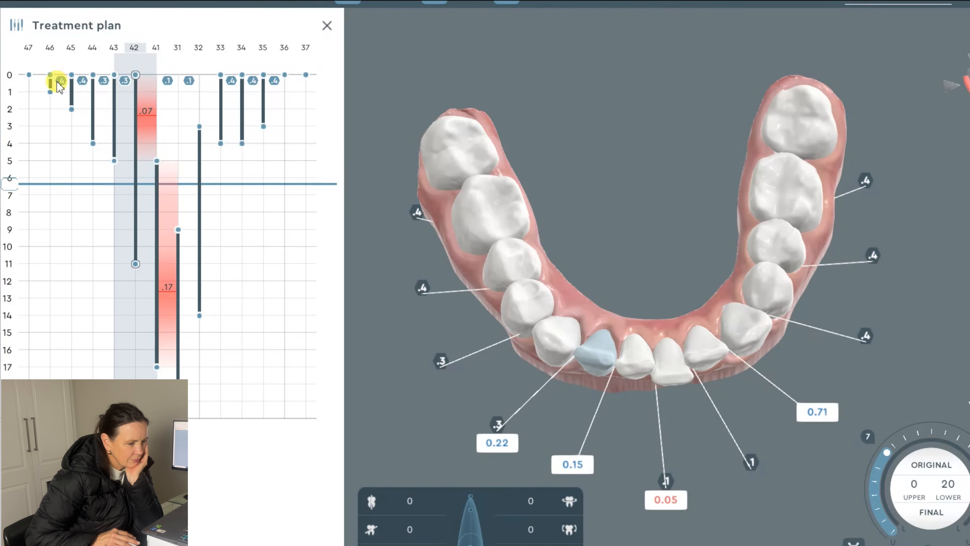
left_click(58, 76)
left_click_drag(464, 156, 570, 151)
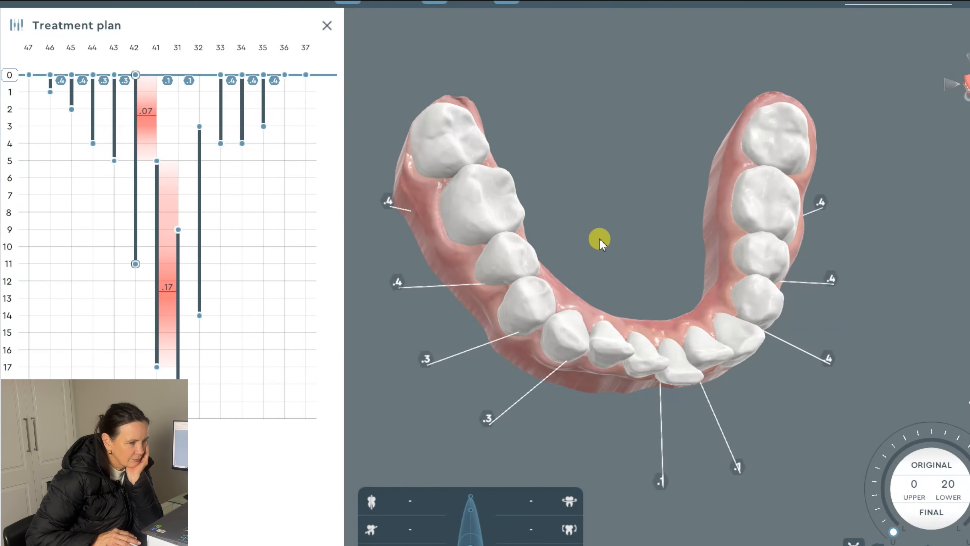
scroll(611, 254, "up", 3)
mouse_move(617, 260)
left_mouse_down()
mouse_move(669, 244)
mouse_move(644, 257)
mouse_move(639, 201)
mouse_move(605, 263)
left_mouse_up()
scroll(644, 257, "up", 2)
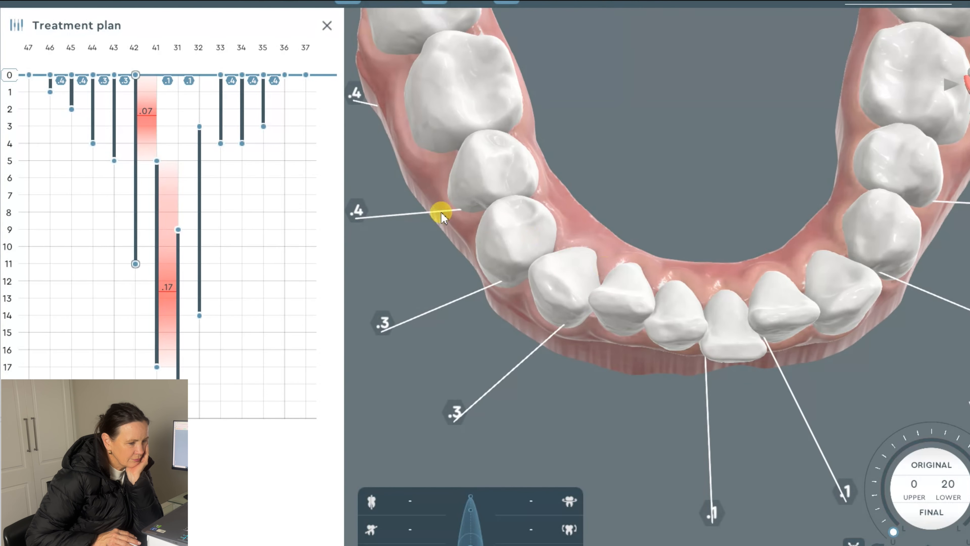
left_click_drag(9, 81, 33, 120)
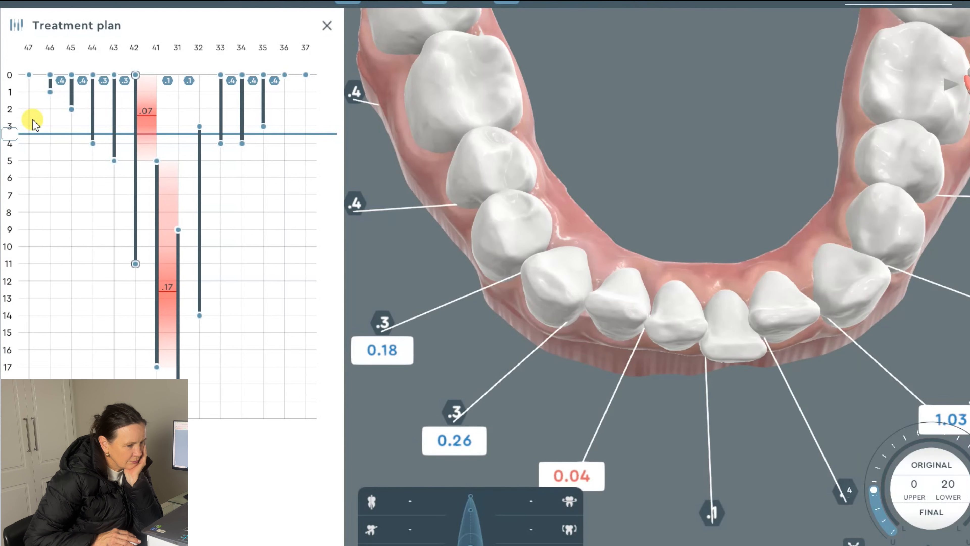
left_click_drag(34, 123, 41, 114)
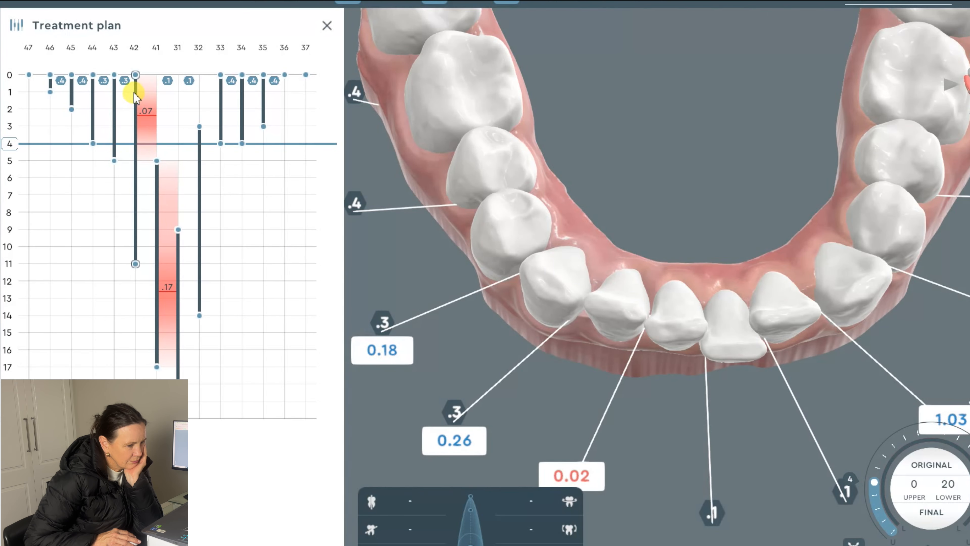
Step: Restage tooth 42 to run from stage 2 to 13 and tooth 41 to start at stage 6
left_click_drag(137, 109, 136, 150)
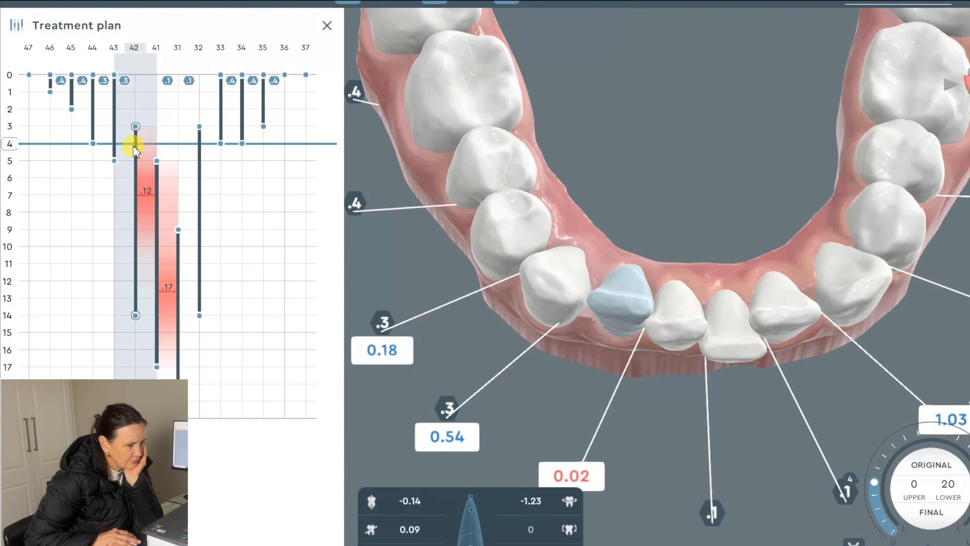
left_click_drag(158, 186, 160, 215)
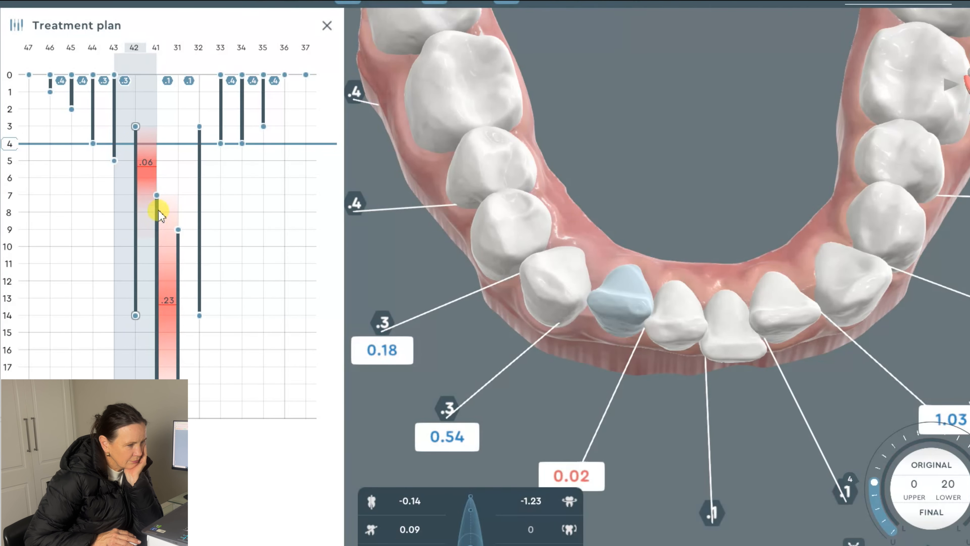
left_click(158, 236)
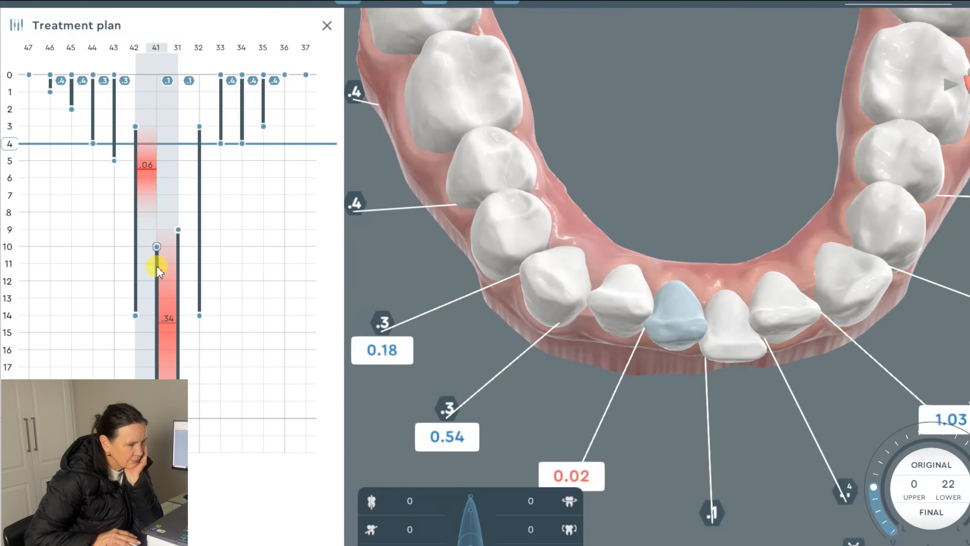
left_click_drag(158, 285, 161, 229)
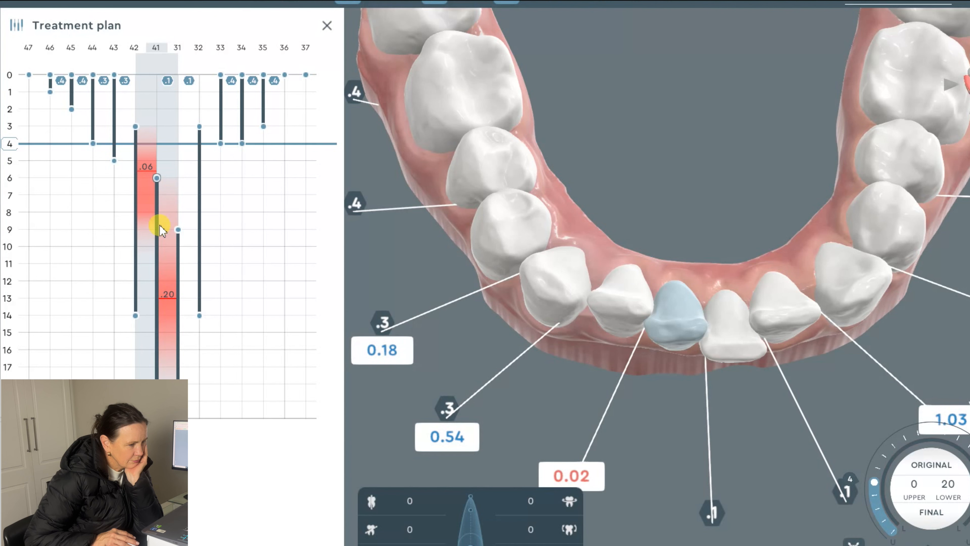
mouse_move(137, 175)
left_mouse_down()
mouse_move(139, 151)
mouse_move(135, 188)
left_mouse_up()
left_click_drag(18, 153, 16, 30)
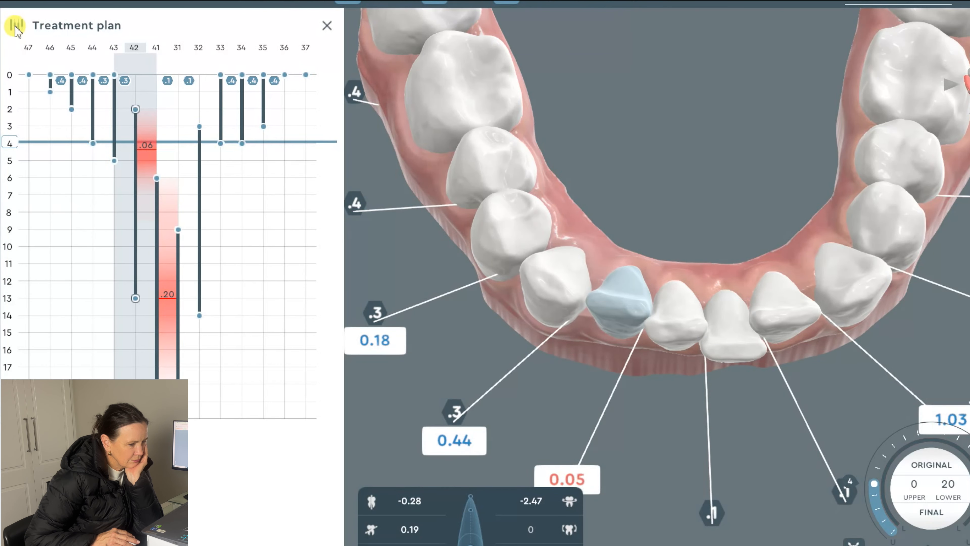
left_click_drag(16, 30, 20, 3)
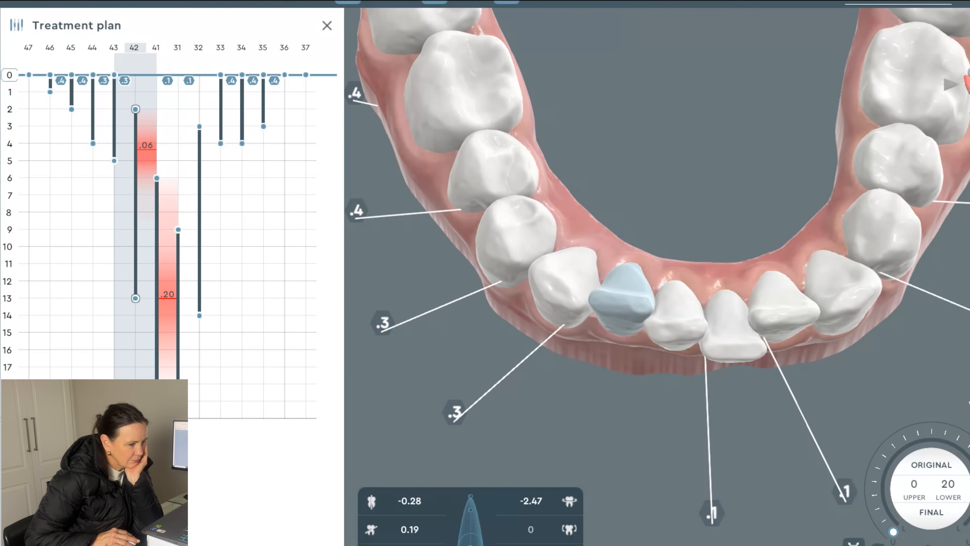
Step: Move tooth 43 outward in its final position, leaving about 0.10 to each neighbour, and extend its movement to end at stage 8
left_click_drag(623, 161, 702, 229)
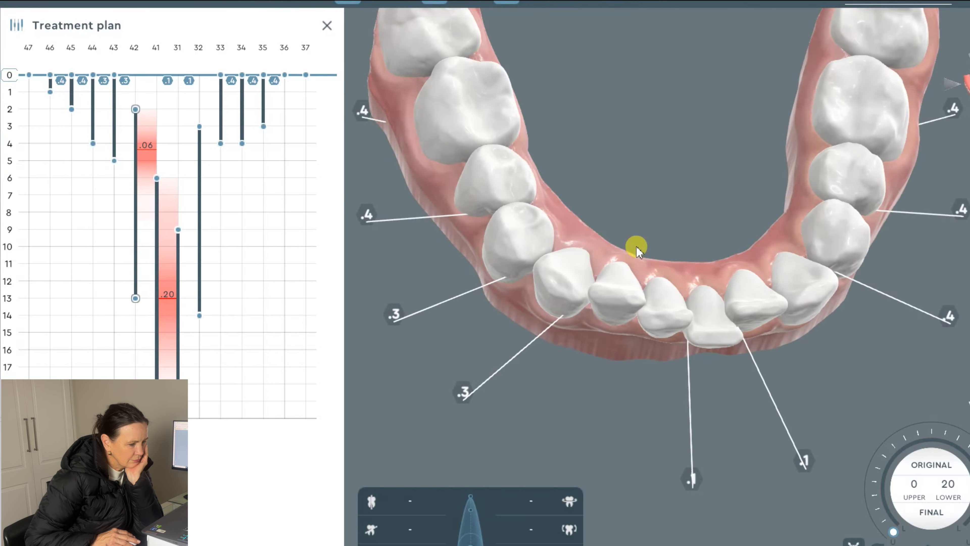
left_click(565, 272)
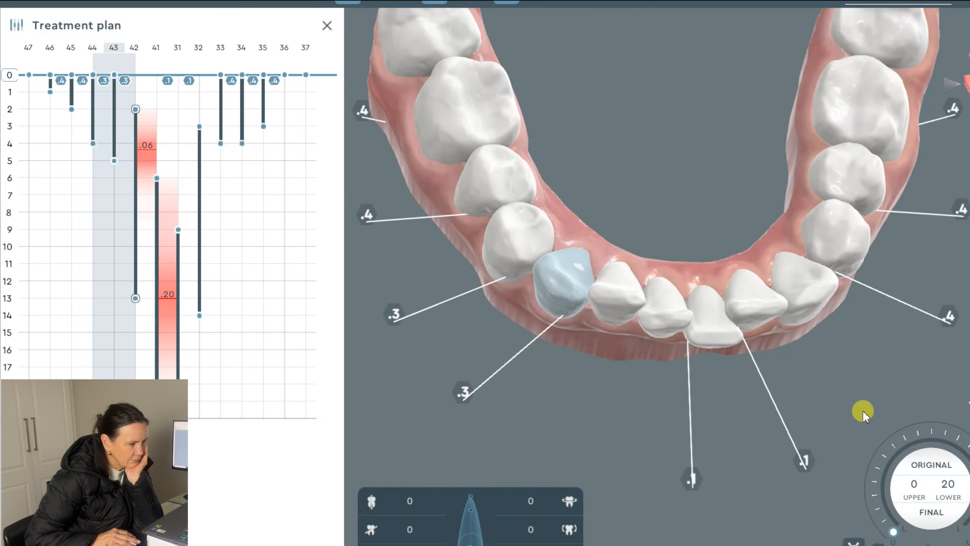
left_click(946, 514)
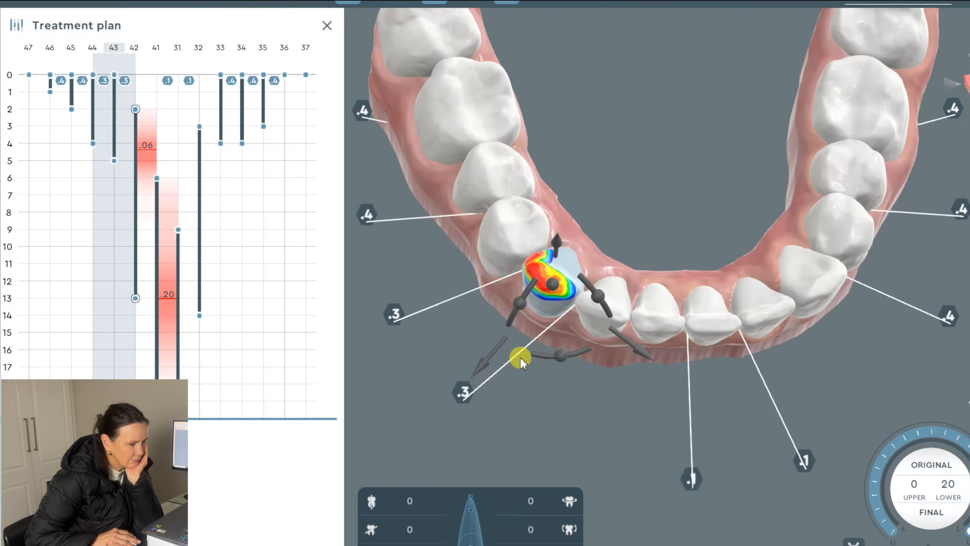
left_click_drag(497, 346, 452, 391)
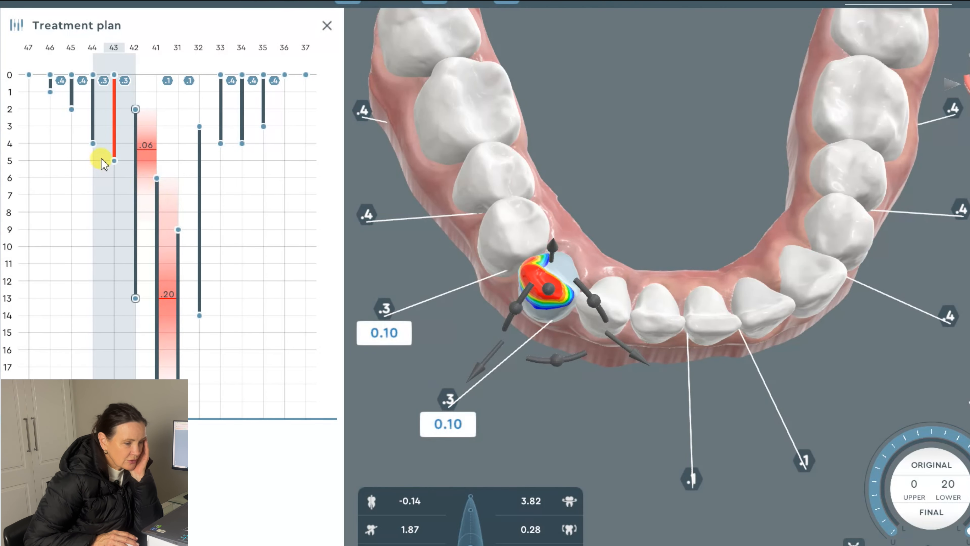
left_click_drag(114, 158, 114, 212)
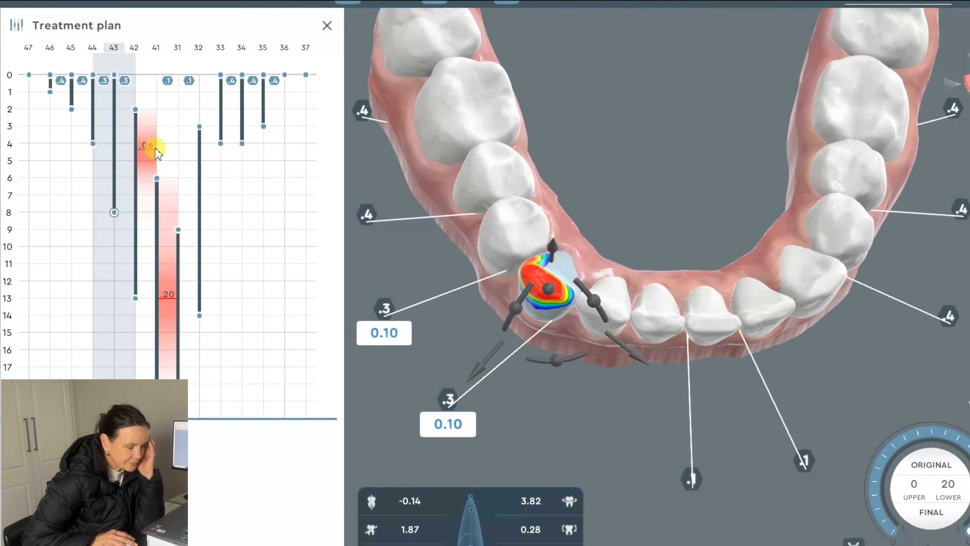
Step: Clear all of tooth 42's movement from the treatment plan
left_click(135, 108)
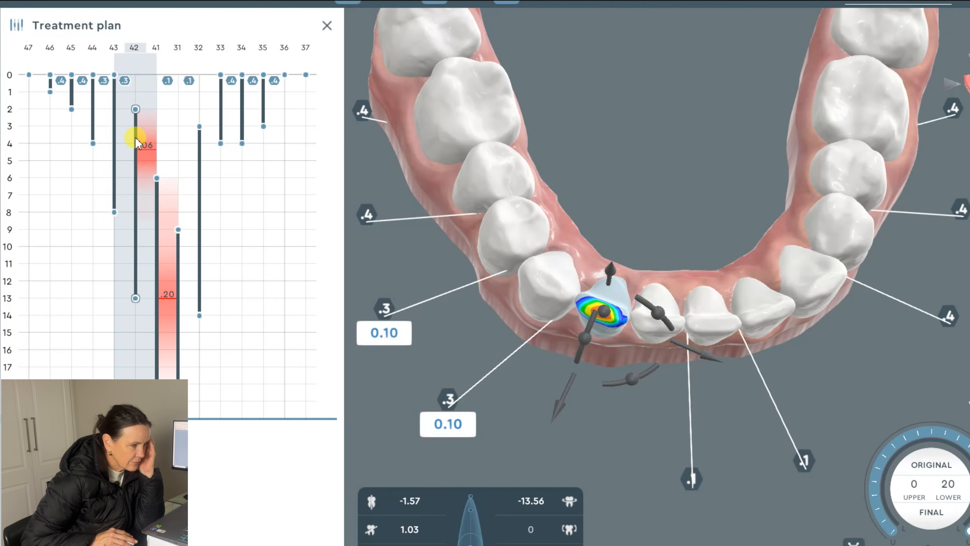
left_click(660, 158)
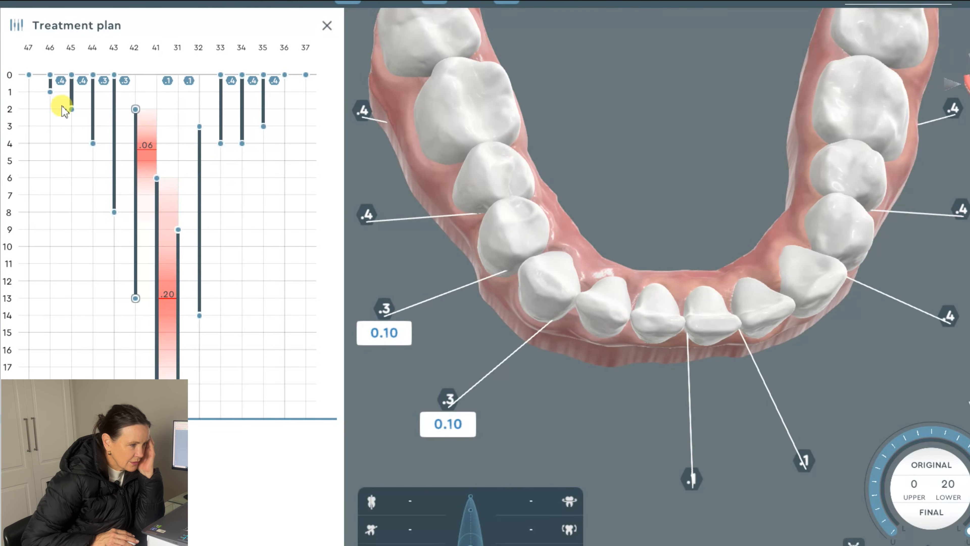
left_click_drag(10, 76, 9, 126)
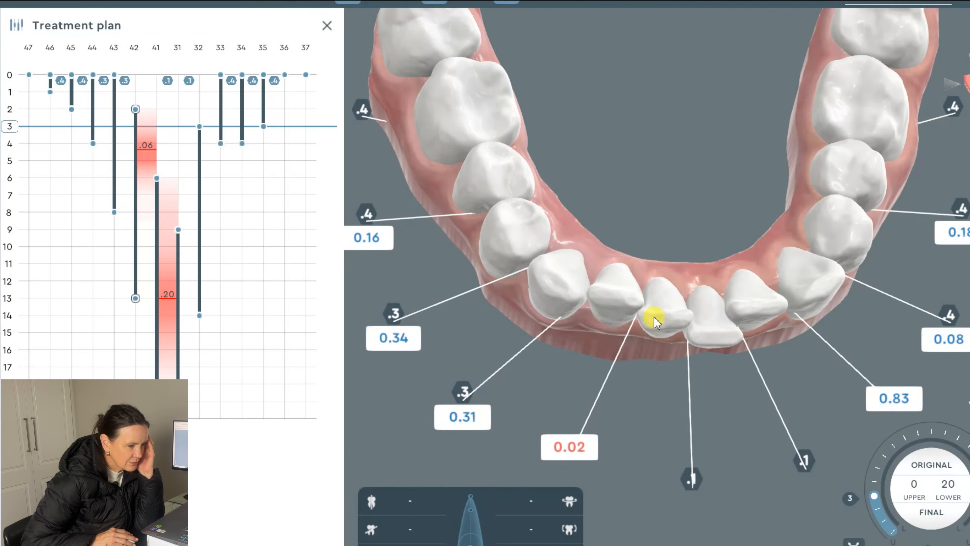
mouse_move(10, 126)
left_mouse_down()
mouse_move(11, 104)
mouse_move(37, 82)
left_mouse_up()
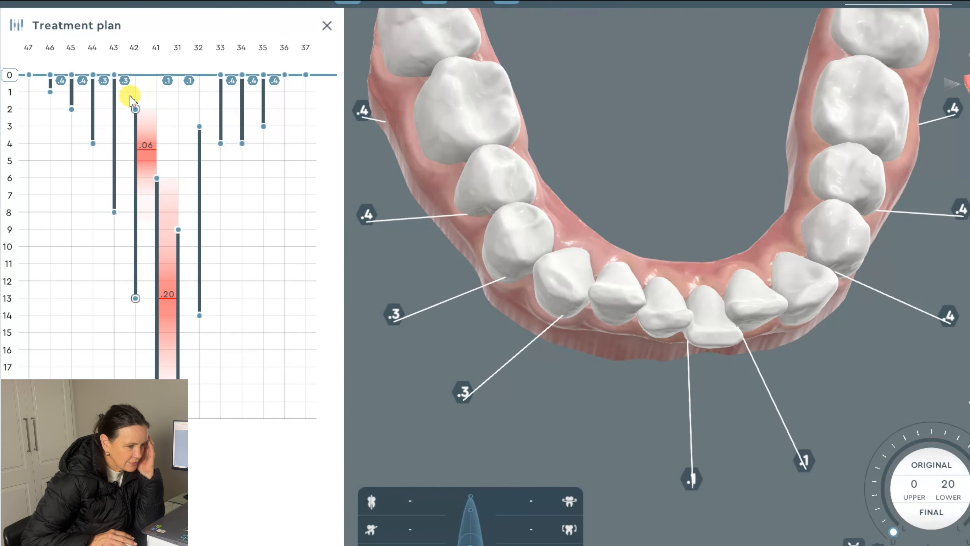
left_click(152, 183)
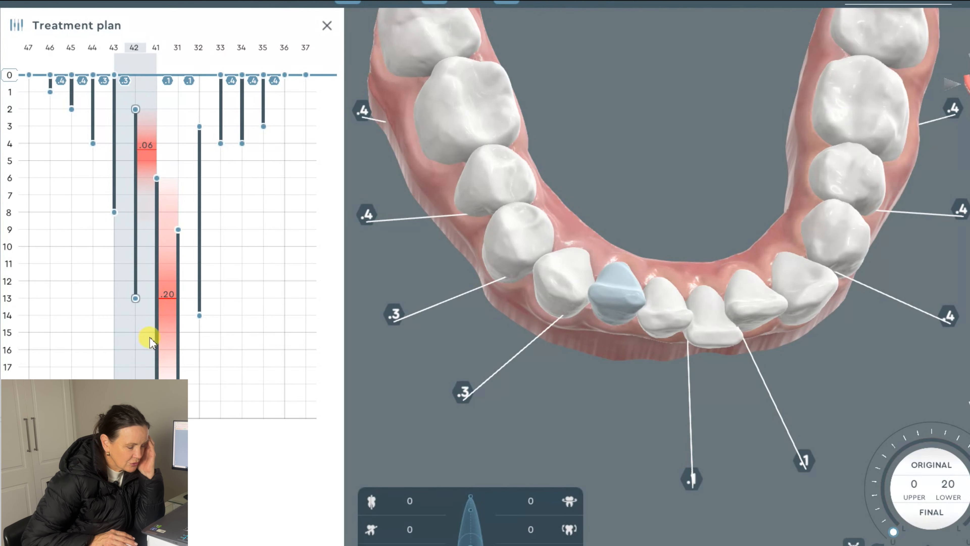
key("Delete")
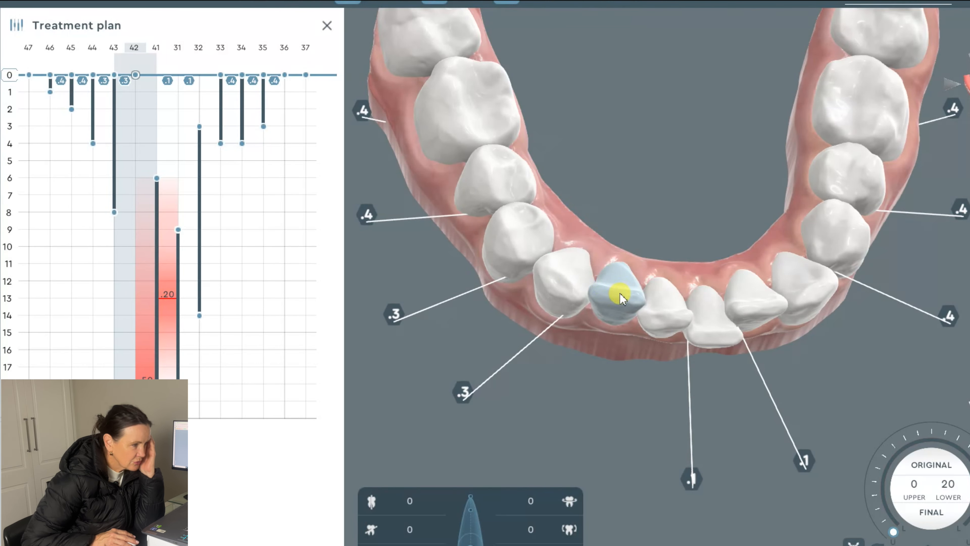
Step: Shift tooth 42 sideways toward tooth 43 in the final setup and bring it outward into the arch line
left_click(896, 518)
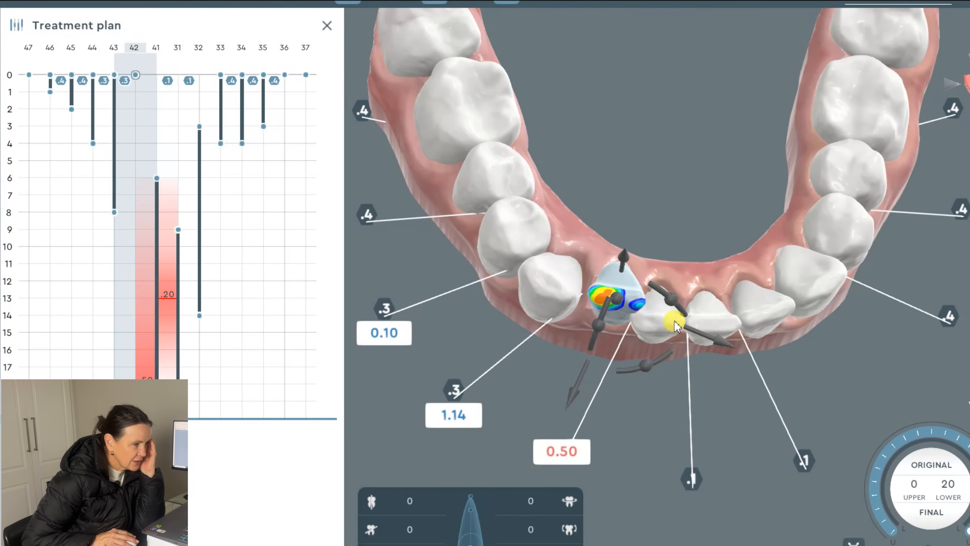
mouse_move(719, 345)
left_mouse_down()
mouse_move(656, 328)
mouse_move(639, 312)
mouse_move(628, 317)
left_mouse_up()
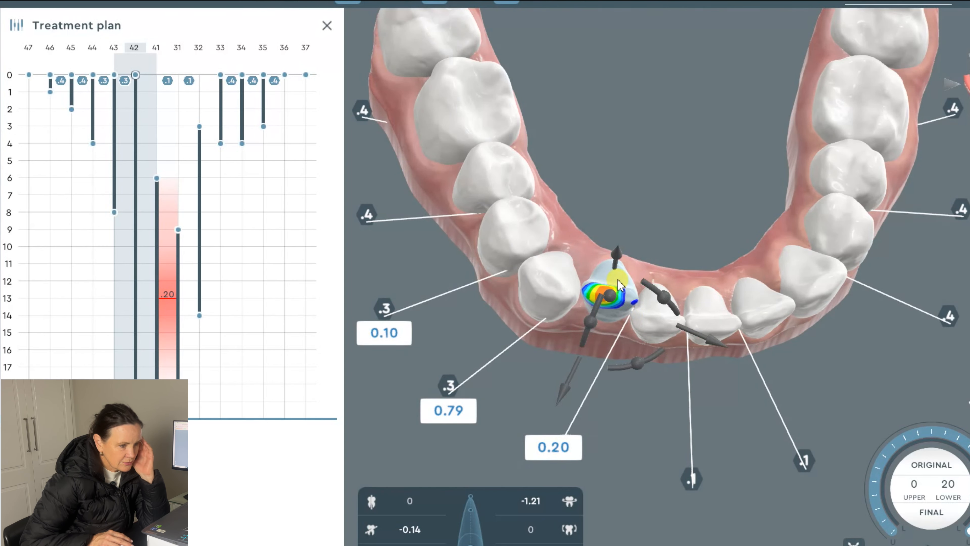
right_click(620, 285)
left_click(634, 320)
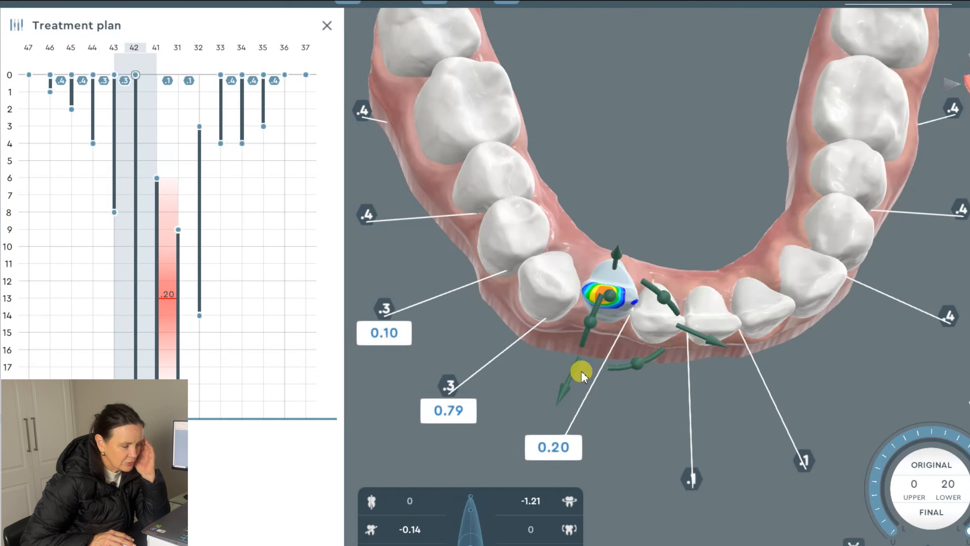
left_click_drag(570, 379, 479, 511)
Step: Rotate tooth 42 about its long axis to a total of about -6.76, aligning it between teeth 43 and 41
mouse_move(775, 226)
left_mouse_down()
mouse_move(587, 164)
mouse_move(554, 267)
left_mouse_up()
left_click_drag(649, 276, 694, 243)
left_click_drag(613, 304, 571, 287)
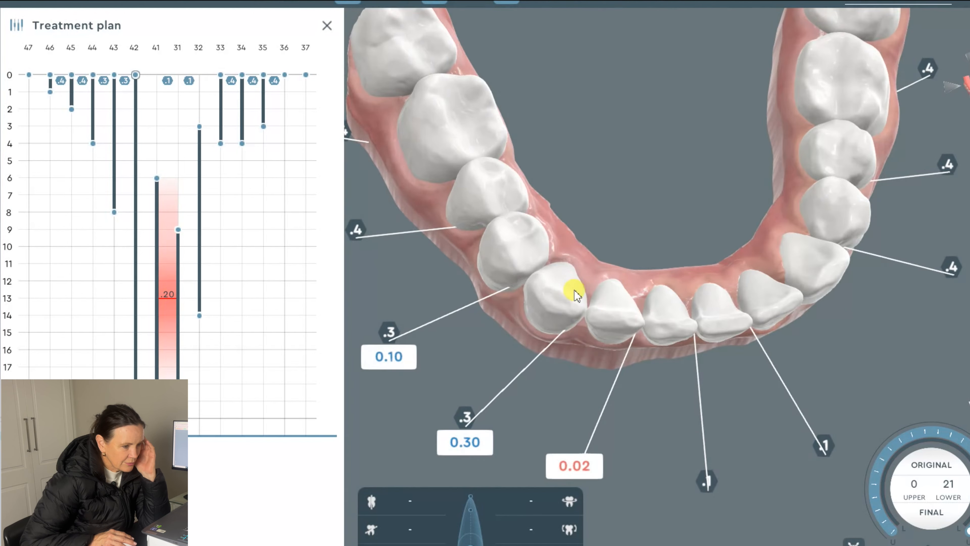
left_click(596, 323)
left_click_drag(664, 374, 628, 384)
mouse_move(616, 223)
left_mouse_down()
mouse_move(603, 223)
mouse_move(621, 220)
left_mouse_up()
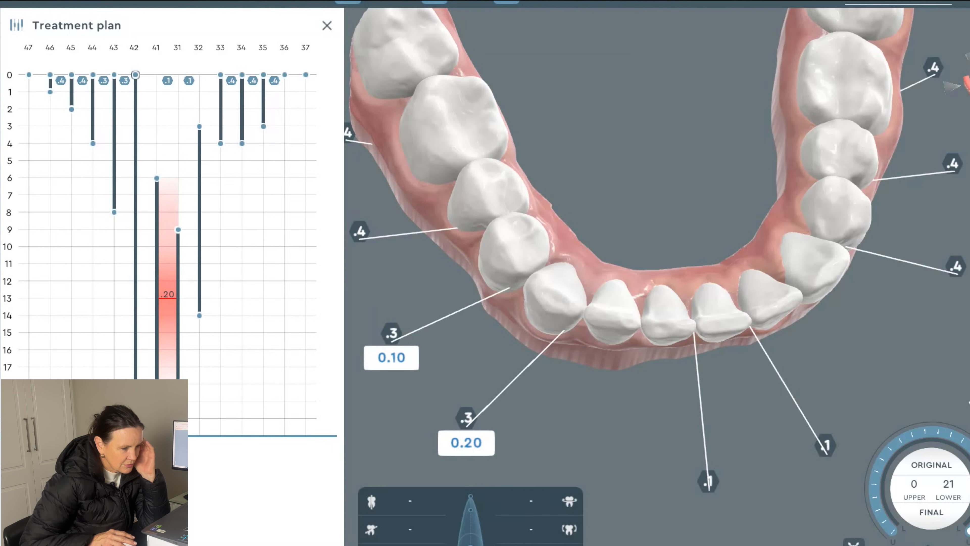
Step: Restage tooth 42 to start at stage 2, with an intermediate point at stage 5, and finish at stage 12
left_click(142, 378)
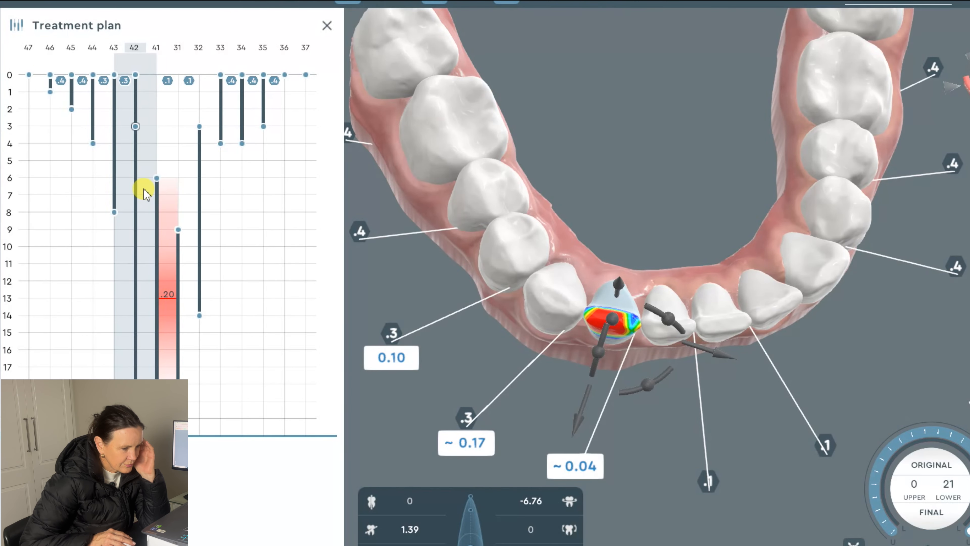
left_click(136, 127)
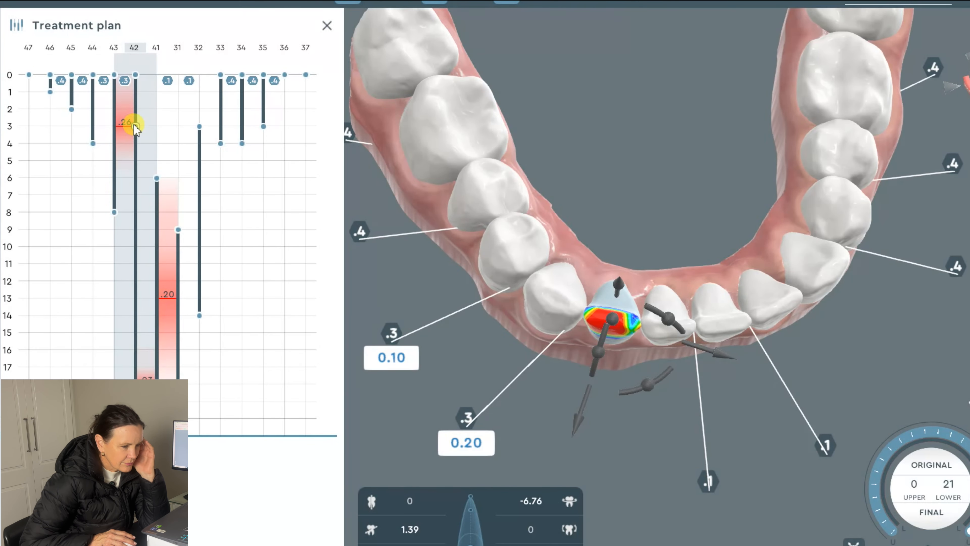
left_click_drag(136, 102, 136, 142)
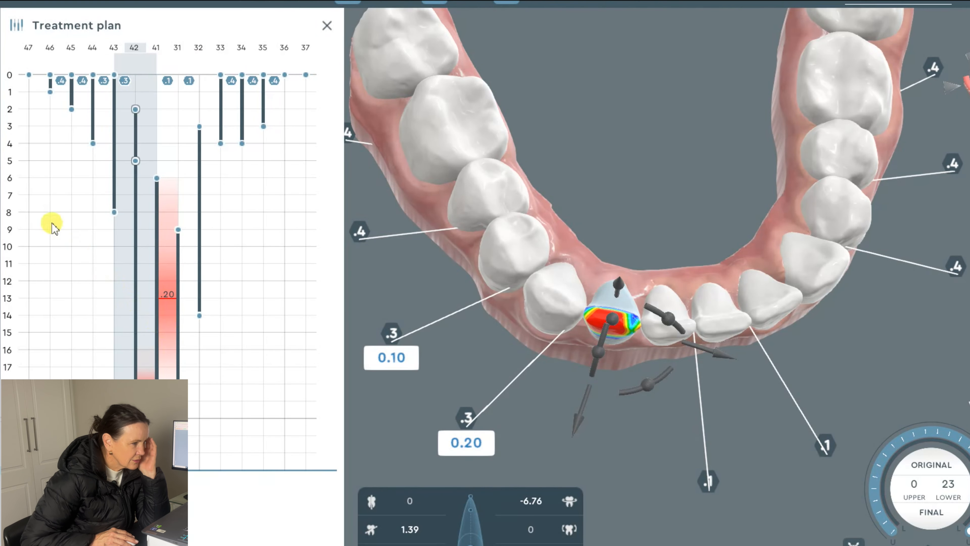
left_click(141, 375)
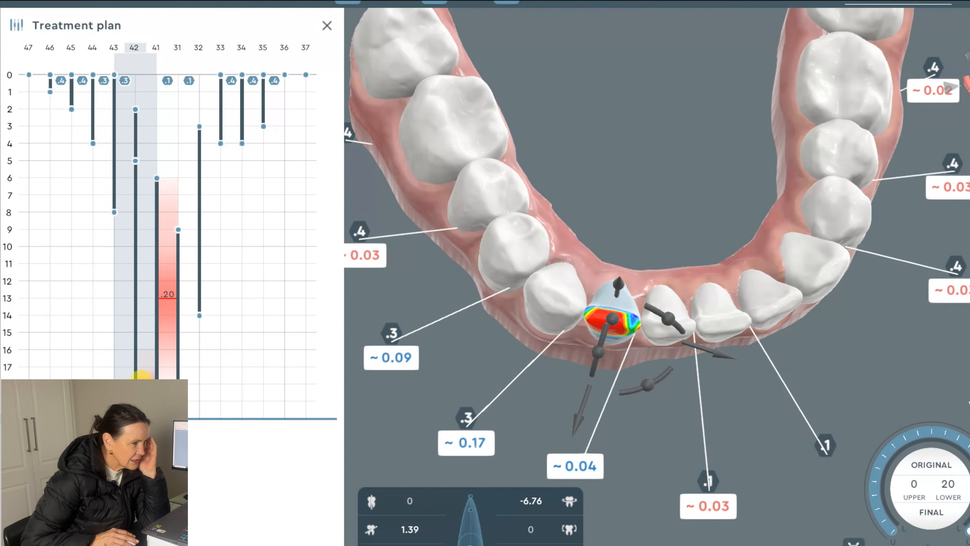
left_click_drag(139, 297, 136, 247)
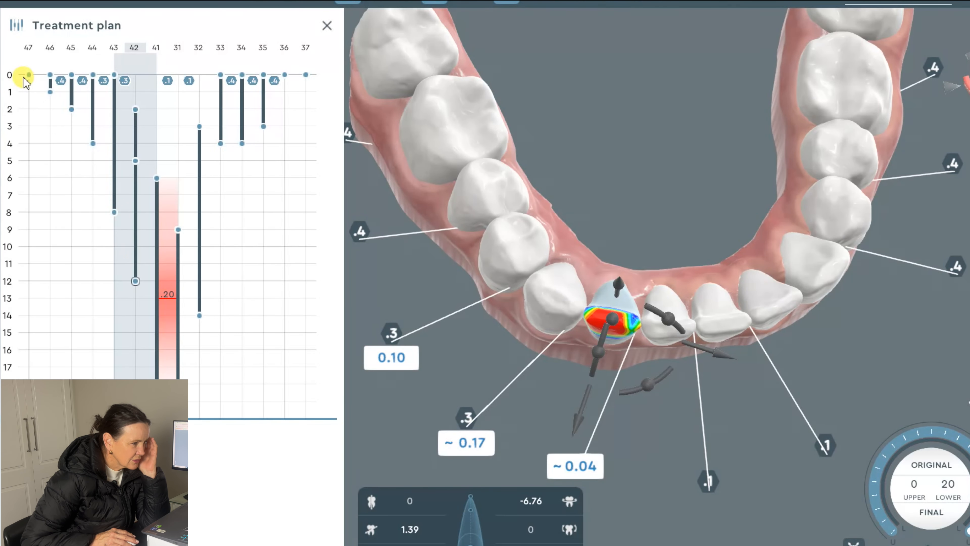
Step: Review the staged lower tooth movements and tooth 31's part of the treatment plan
left_click_drag(10, 77, 118, 50)
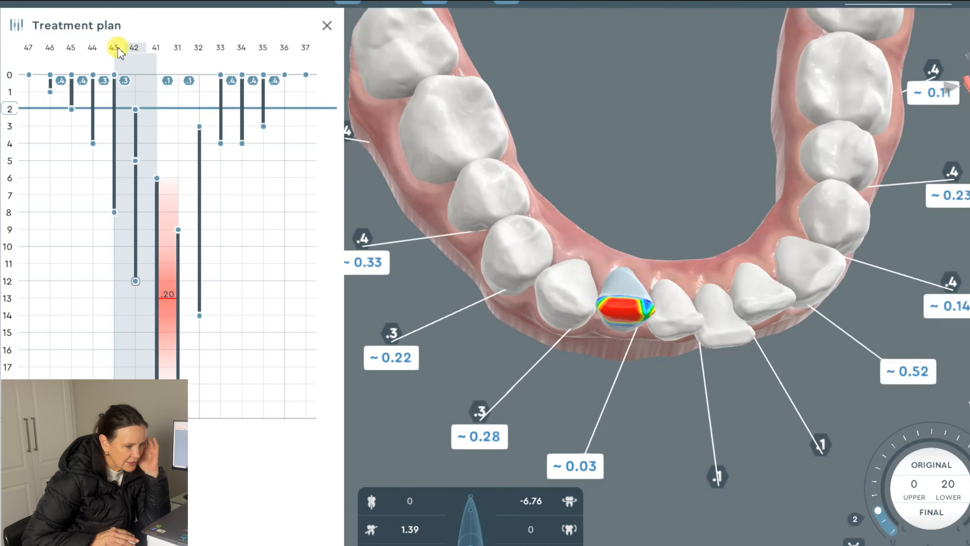
left_click(731, 334)
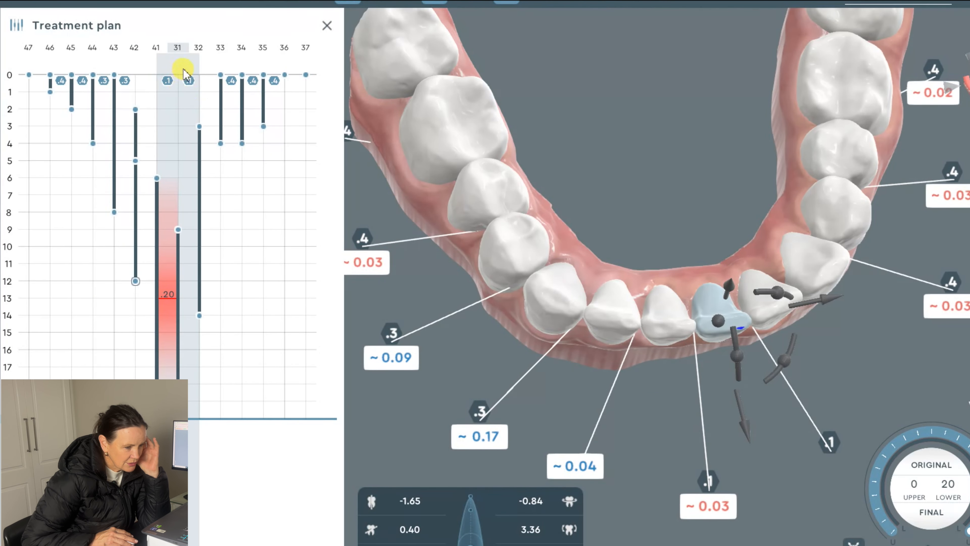
left_click_drag(179, 268, 188, 203)
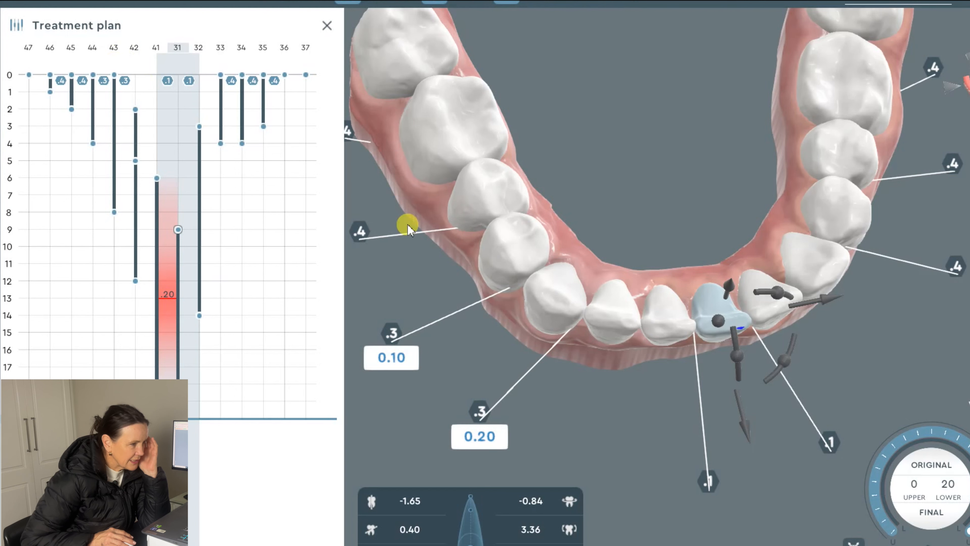
Step: Try to add a movement to tooth 43 at stage 8 and return to the final setup
left_click(547, 305)
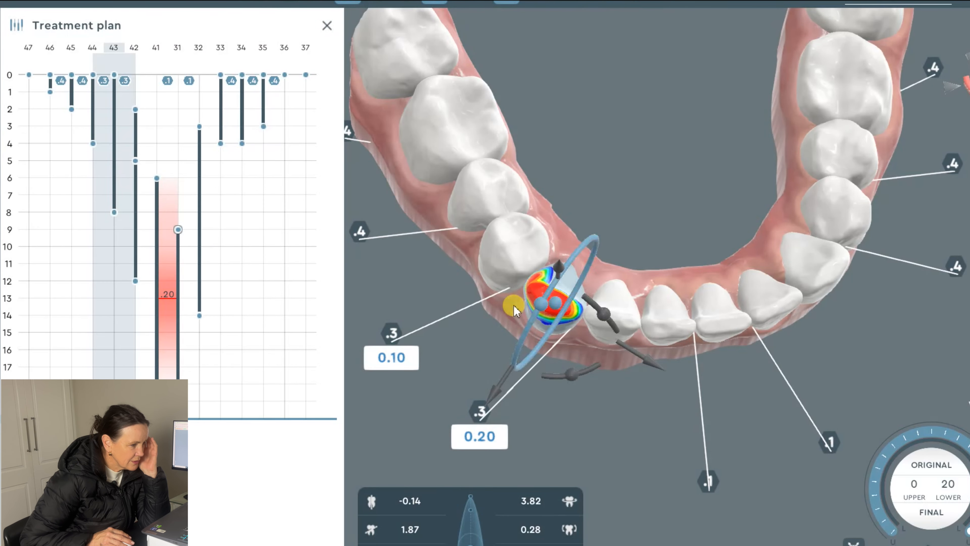
left_click(9, 212)
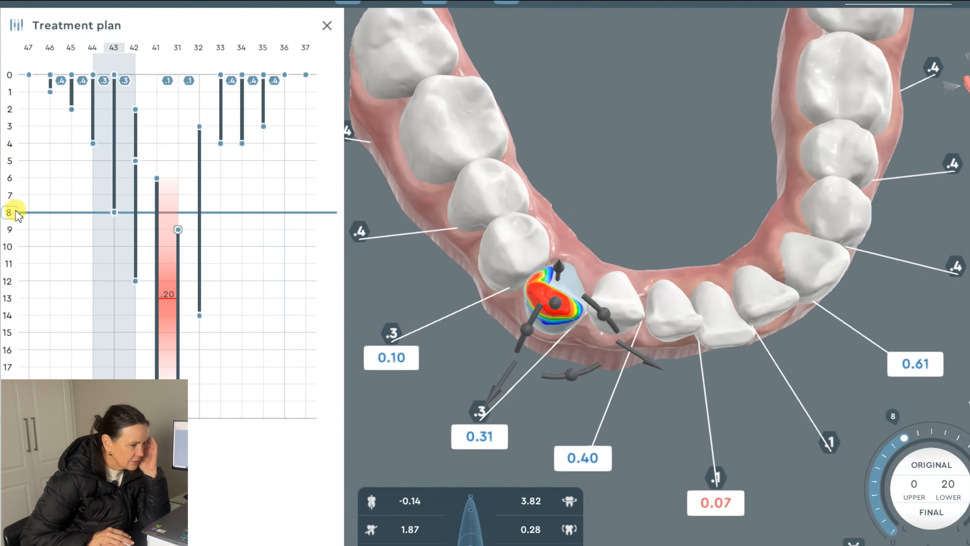
right_click(578, 293)
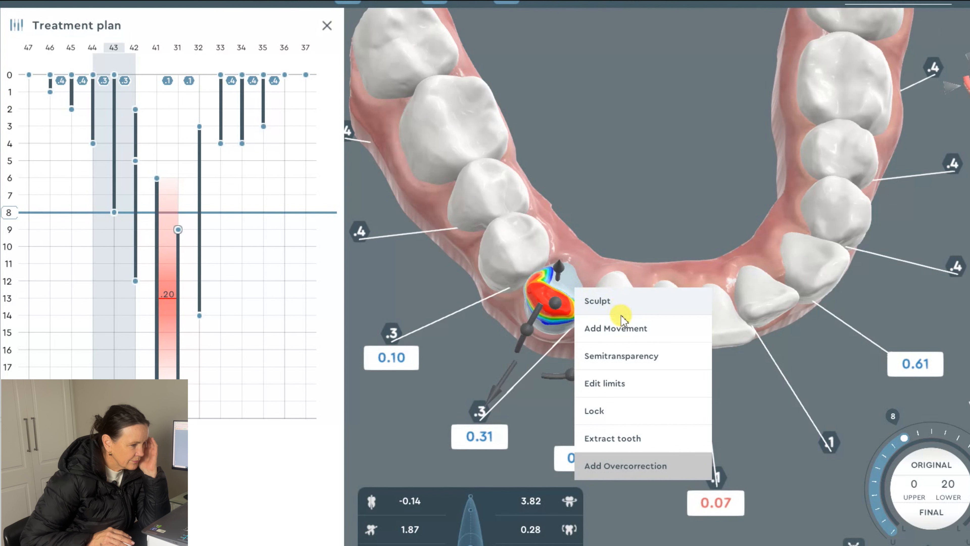
left_click(618, 331)
left_click(942, 512)
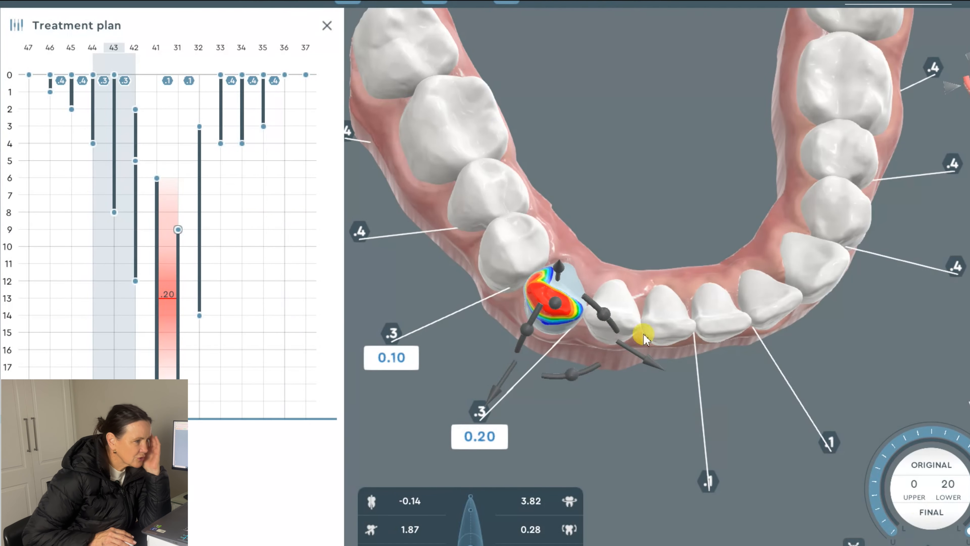
Step: Move tooth 43 inward in small increments in the final setup, to a total of about 1.05
left_click(496, 393)
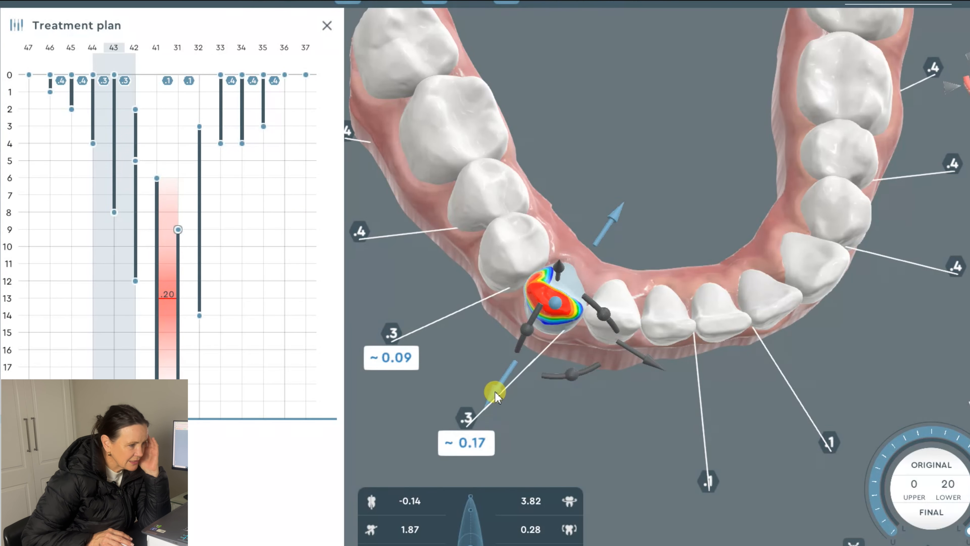
left_click_drag(497, 390, 514, 367)
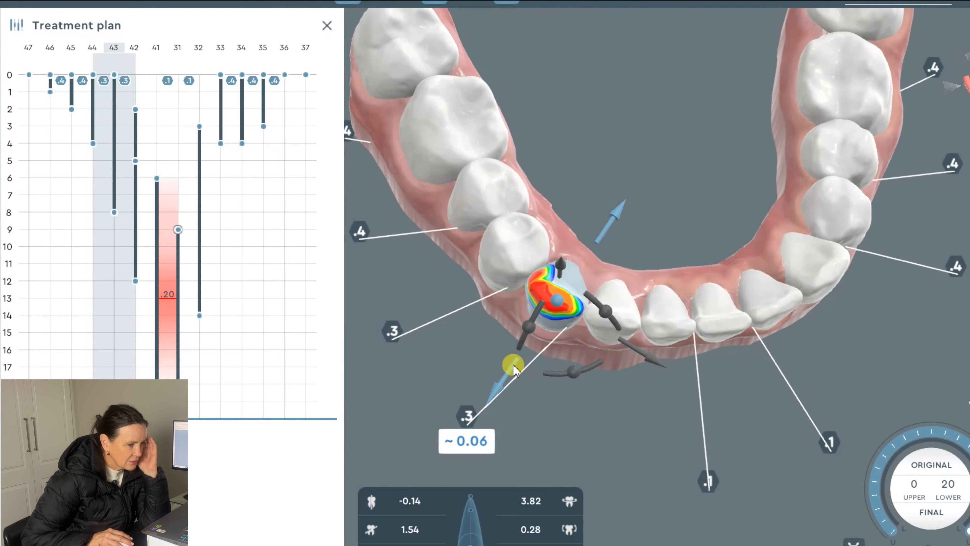
left_click(608, 220)
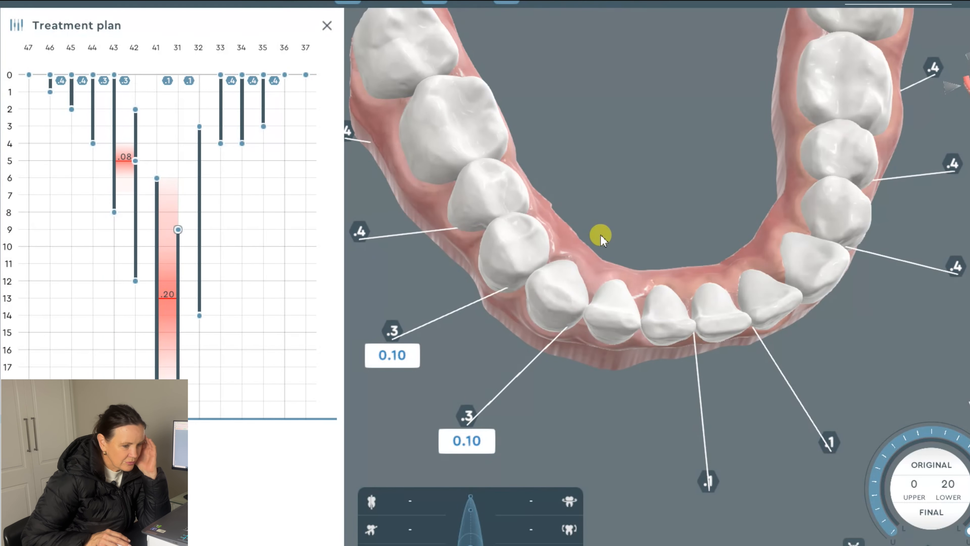
left_click(549, 315)
left_click_drag(497, 385, 513, 362)
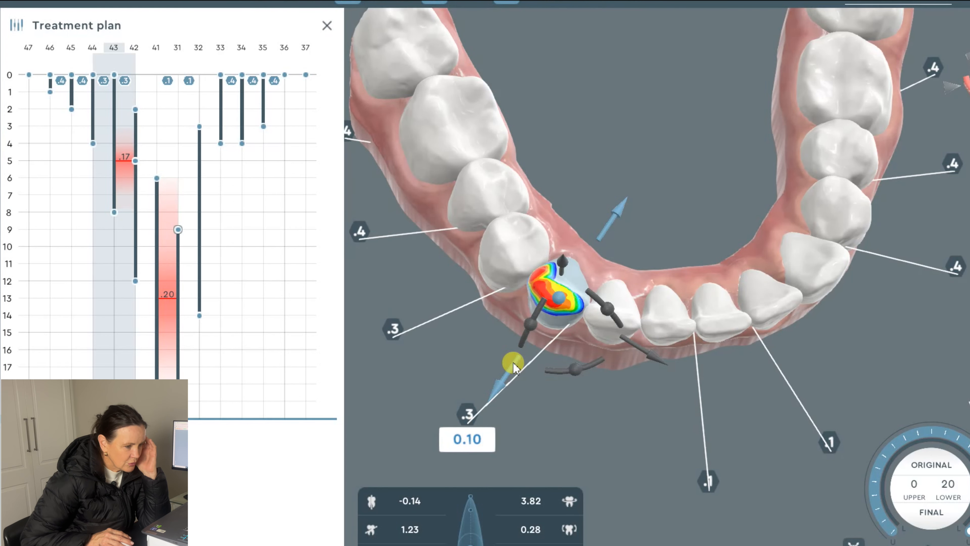
left_click_drag(509, 373, 513, 364)
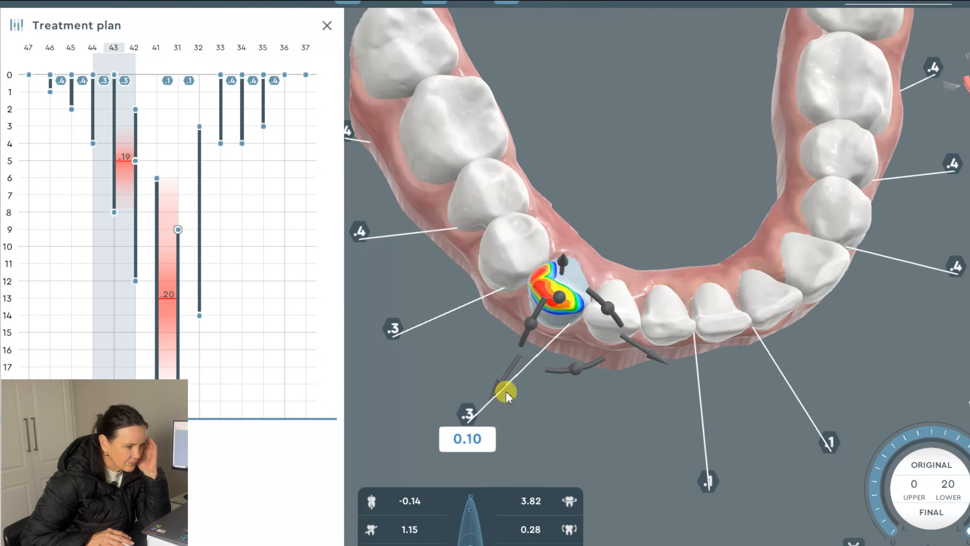
left_click_drag(502, 379, 509, 372)
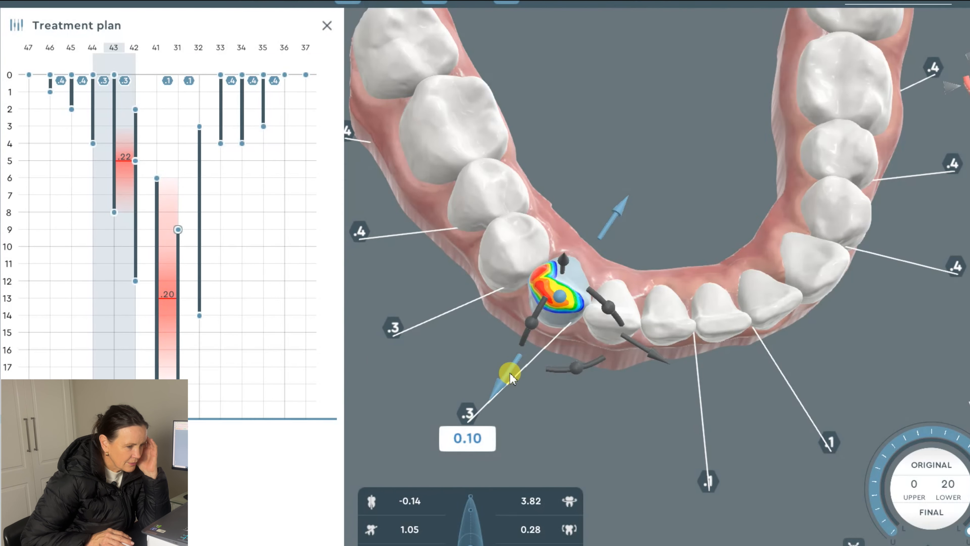
left_click(565, 430)
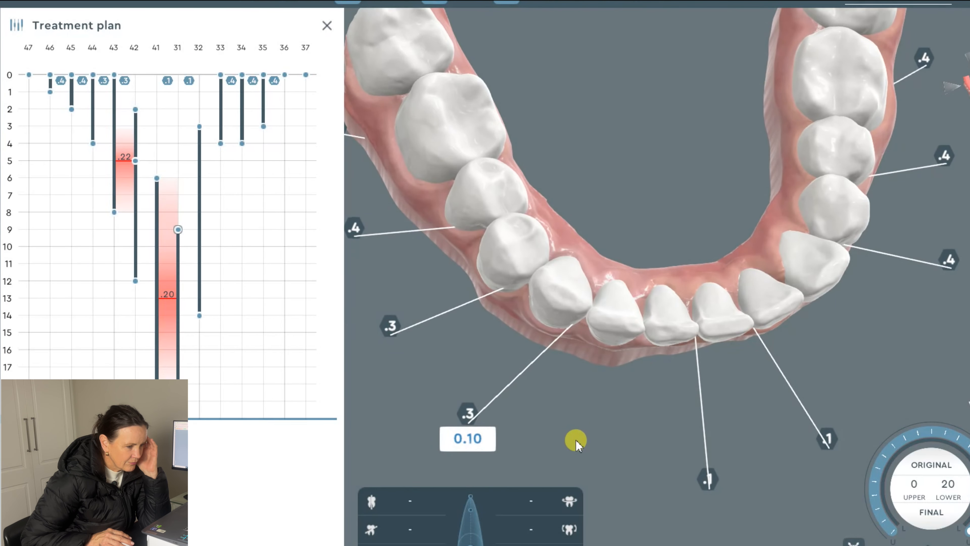
Step: Rotate tooth 43 about its long axis to a total of about -2.66 in the final setup
left_click(561, 310)
left_click_drag(594, 366, 532, 394)
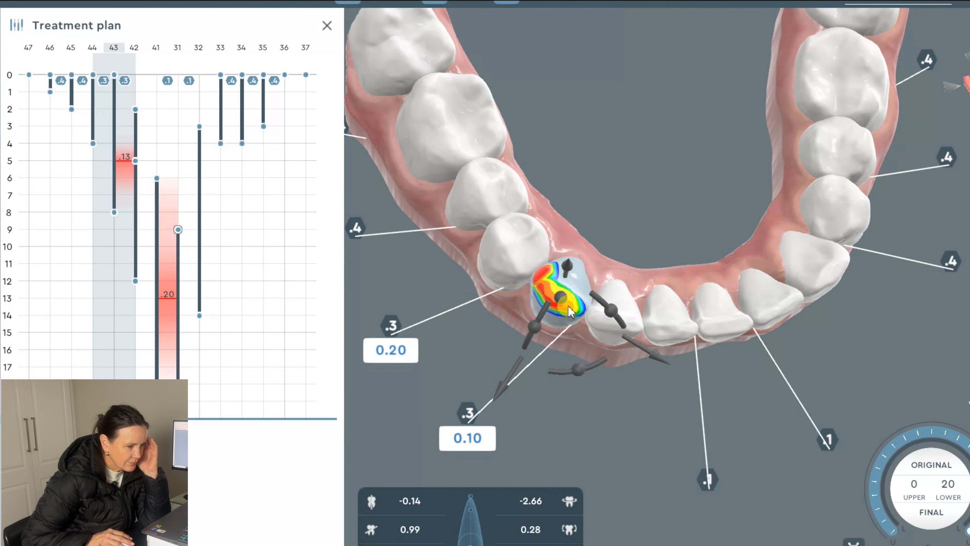
left_click(595, 235)
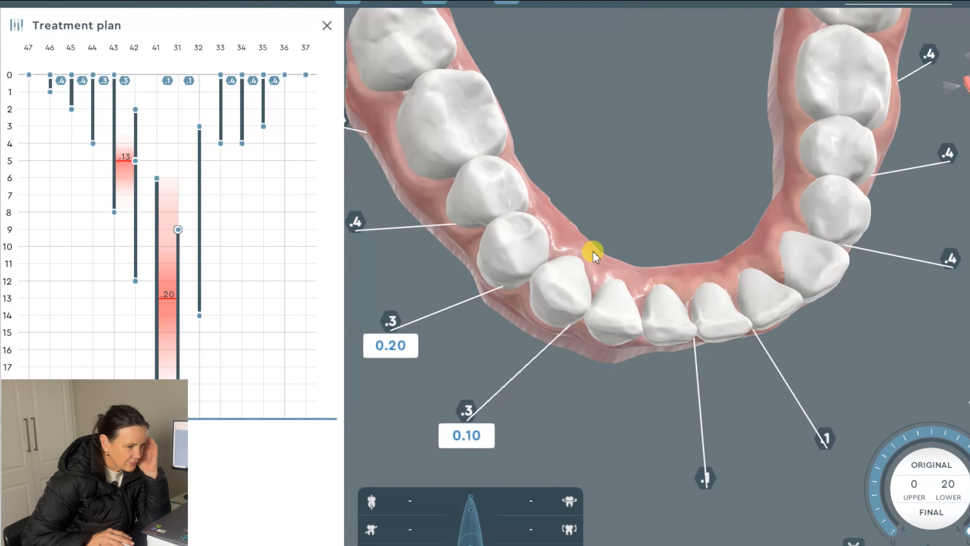
Step: Examine the final lower arch from the side, briefly switching on the overlay to compare tooth positions
left_click(930, 465)
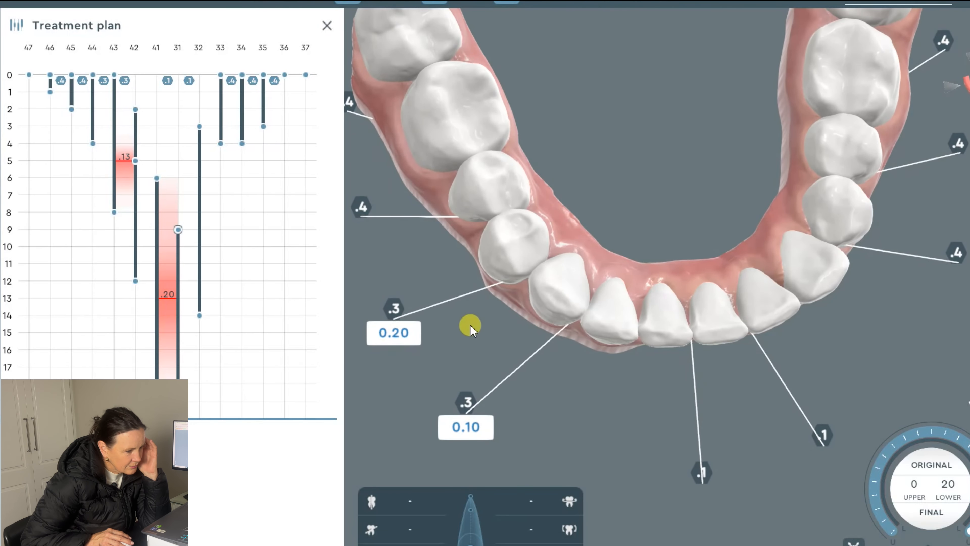
left_click_drag(568, 272, 567, 199)
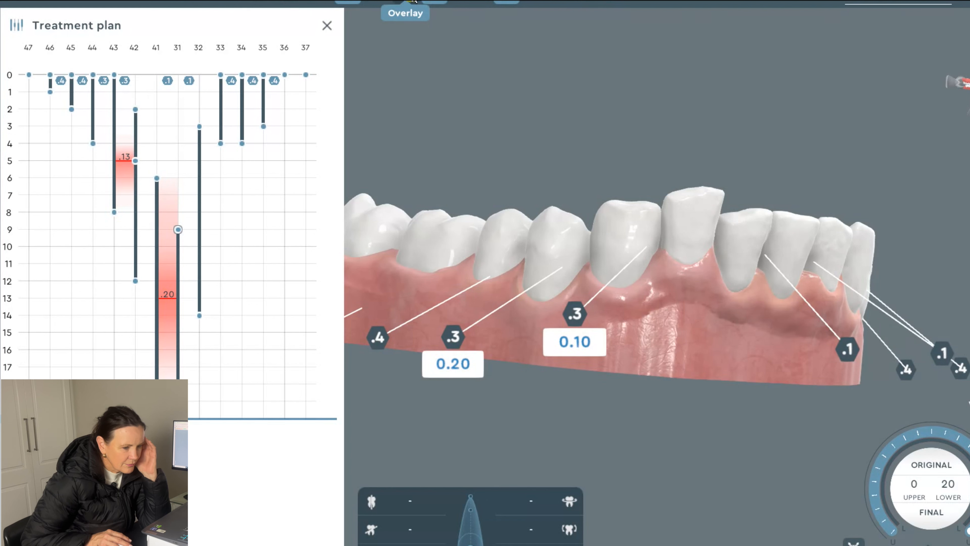
left_click(413, 2)
left_click(413, 2)
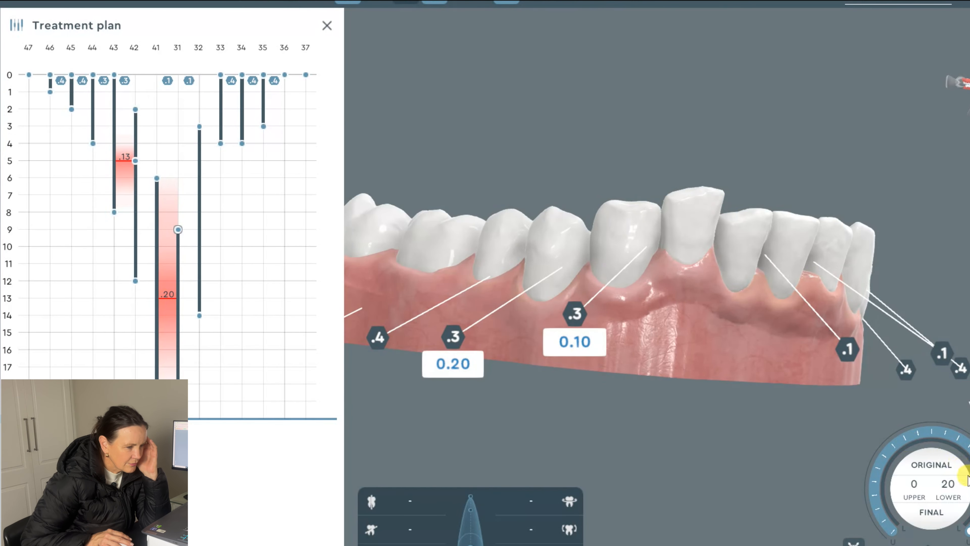
left_click_drag(966, 535, 465, 335)
left_click_drag(582, 356, 369, 338)
Step: Check the overlap at stage 5 and restage tooth 42 to start at stage 3, with its intermediate point at 6 and finish at 13
left_click(9, 160)
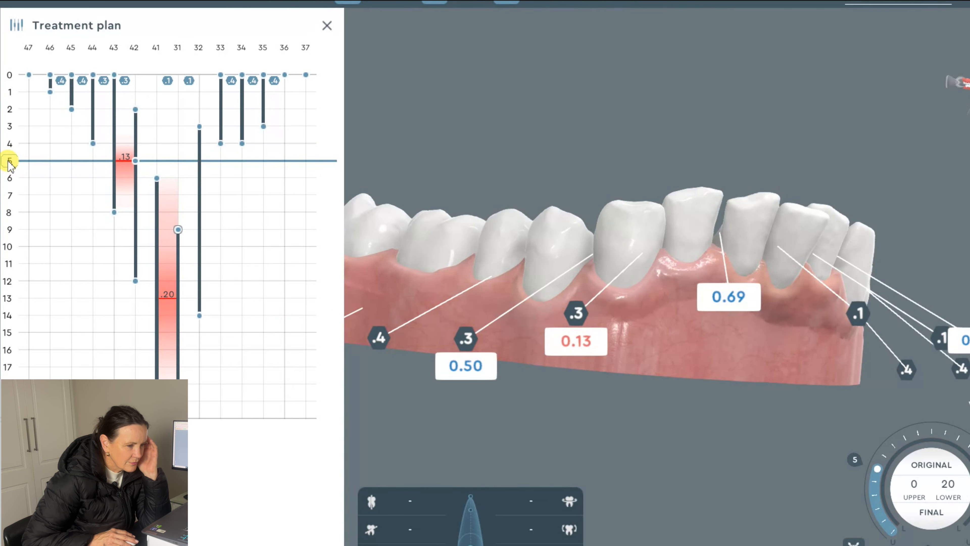
left_click_drag(639, 120, 741, 212)
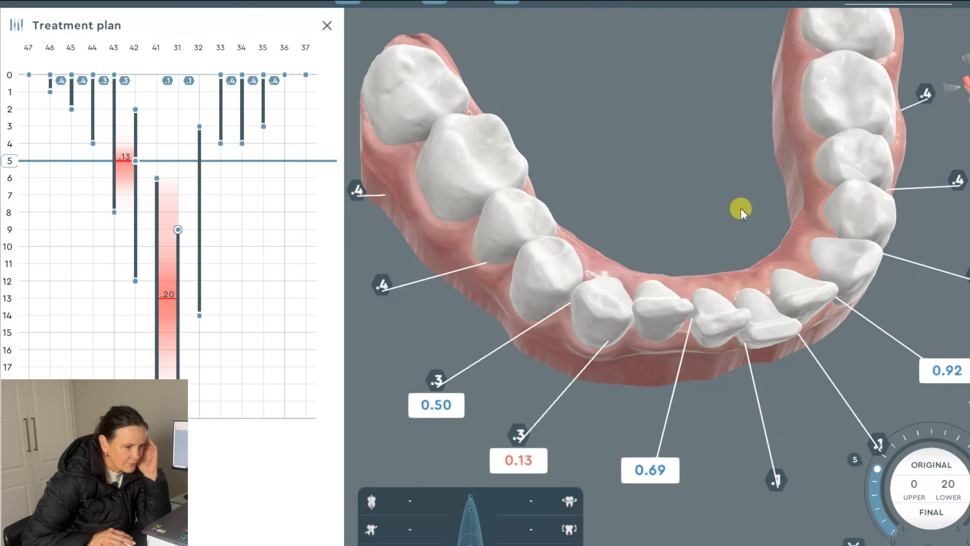
left_click(136, 121)
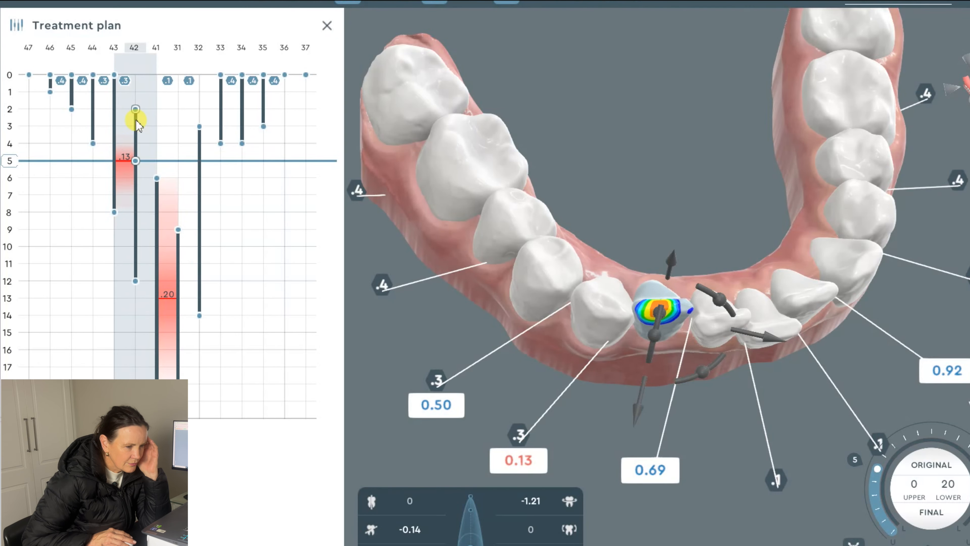
left_click_drag(136, 130, 137, 136)
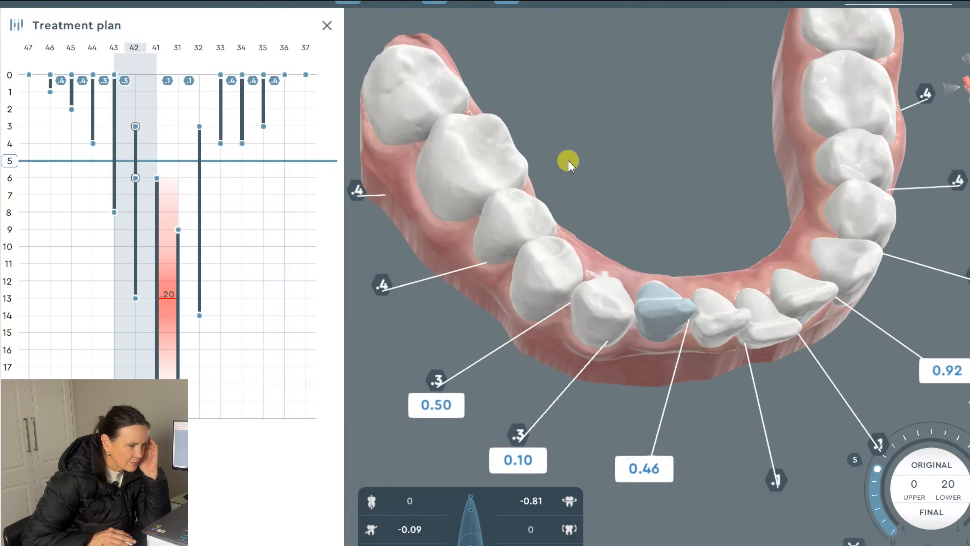
Step: Shift tooth 43 sideways toward tooth 44 in the final setup and bring its rotation to about -3.02
left_click_drag(553, 303, 597, 141)
left_click_drag(878, 474, 947, 481)
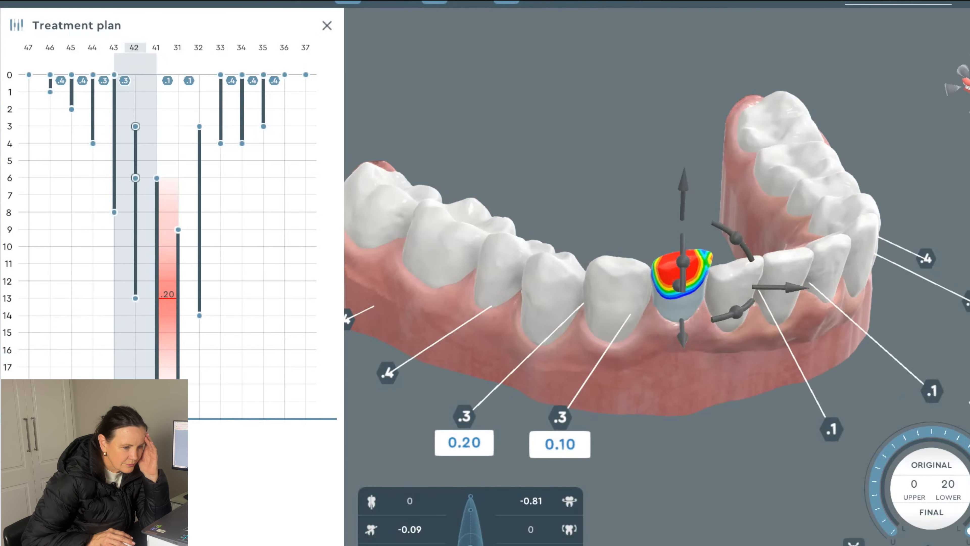
left_click(846, 320)
left_click_drag(654, 184, 671, 283)
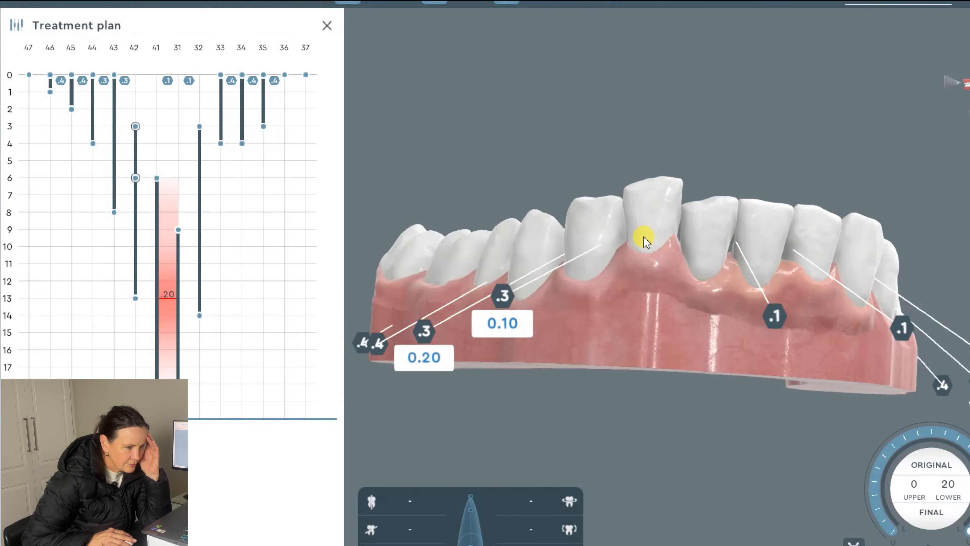
left_click_drag(544, 305, 662, 273)
left_click(675, 239)
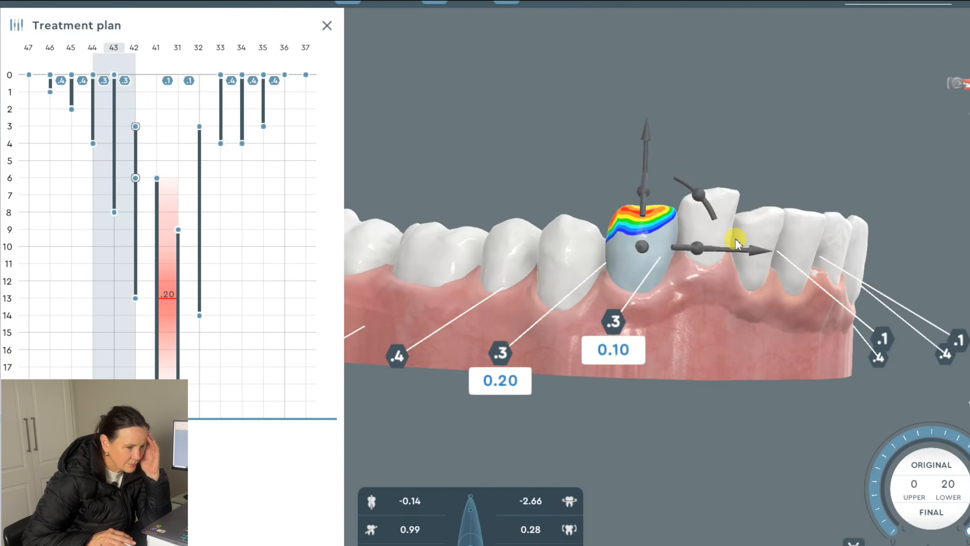
left_click_drag(761, 255, 744, 255)
left_click_drag(737, 334, 682, 285)
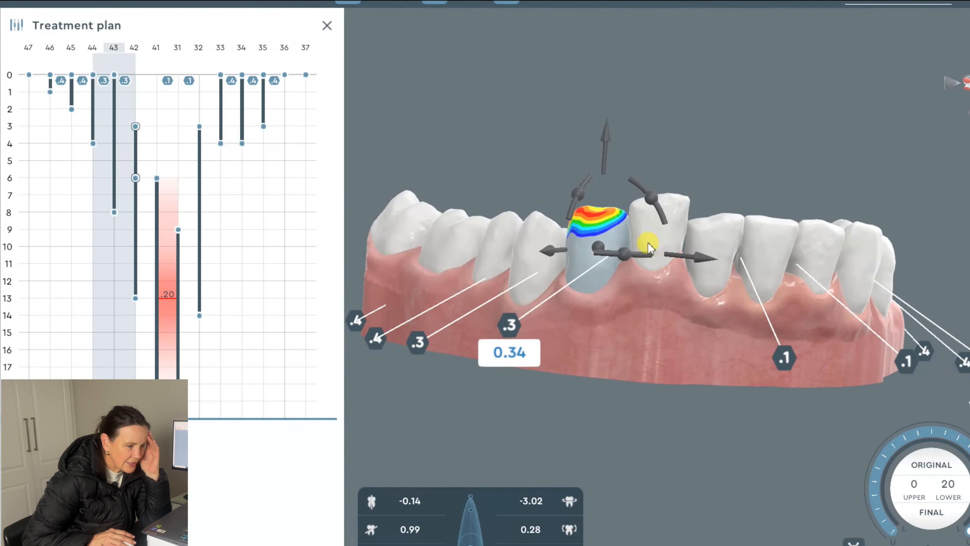
Step: Intrude tooth 42 toward the gum in the final setup to a total of about -1.62, leveling it with its neighbors
left_click(644, 225)
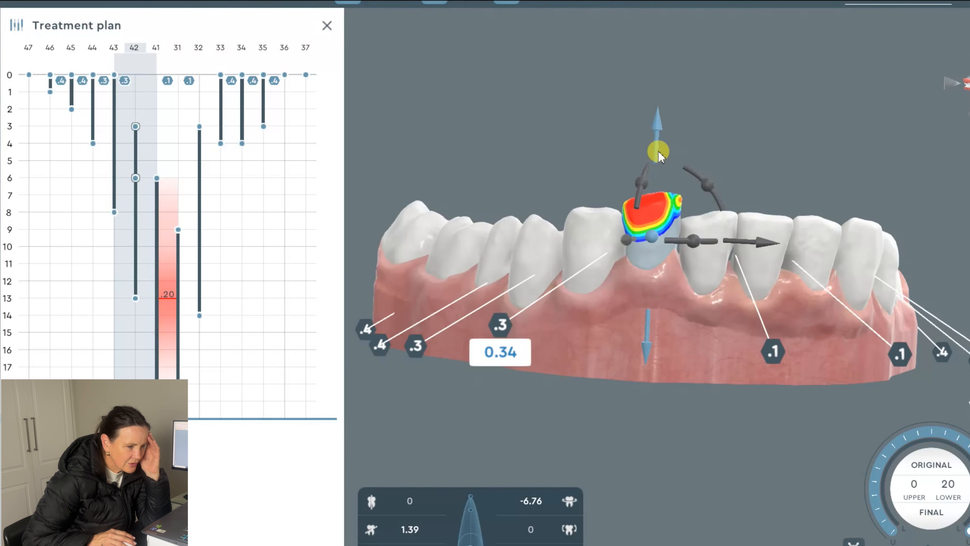
left_click_drag(659, 123, 659, 256)
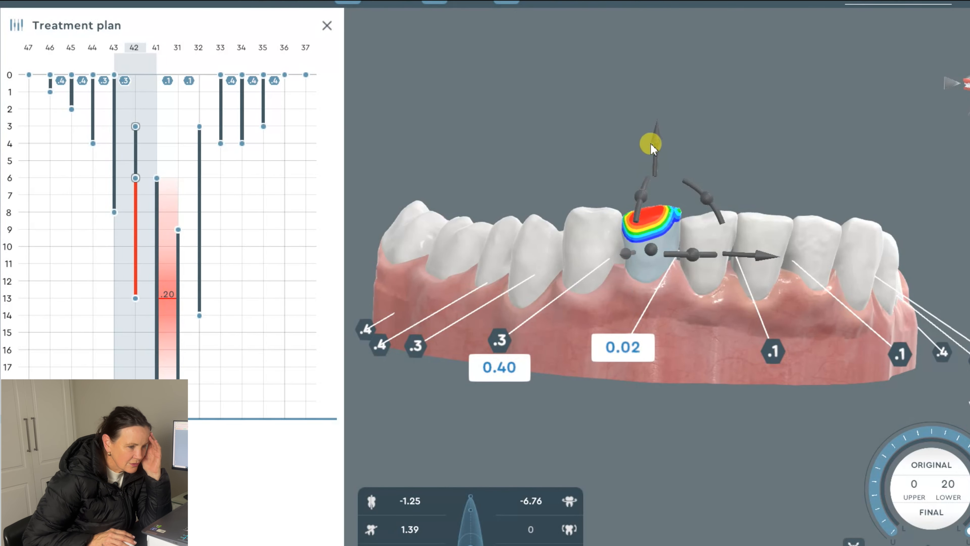
left_click_drag(654, 136, 655, 174)
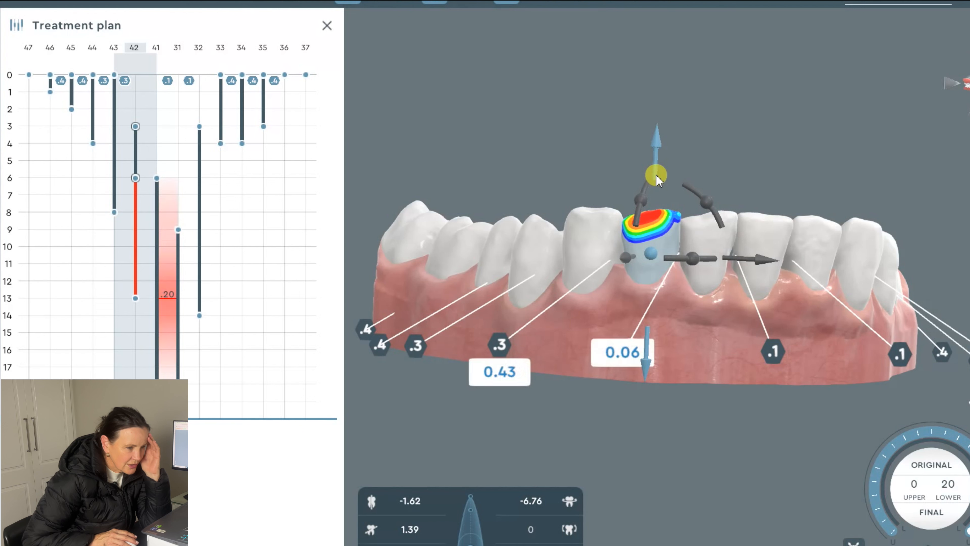
left_click(630, 117)
Step: Rotate tooth 42 about its long axis to a total of about -17.50 and move it inward to about 1.02
left_click_drag(608, 124, 646, 323)
left_click(628, 338)
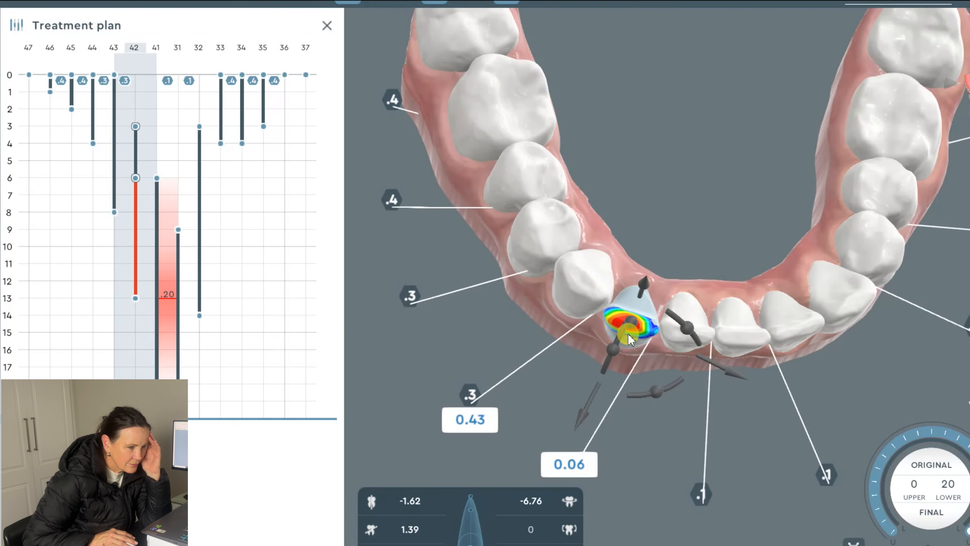
left_click_drag(676, 394, 584, 361)
left_click(634, 201)
left_click(614, 333)
left_click_drag(586, 404, 597, 369)
left_click(619, 198)
Step: Shift tooth 42 sideways toward tooth 43 and further inward in the final setup, to an in-out total of about 0.18
mouse_move(619, 198)
left_mouse_down()
mouse_move(610, 233)
mouse_move(875, 125)
mouse_move(574, 297)
mouse_move(485, 264)
mouse_move(832, 238)
mouse_move(605, 281)
mouse_move(768, 262)
mouse_move(758, 310)
mouse_move(566, 338)
mouse_move(539, 278)
mouse_move(885, 295)
mouse_move(895, 319)
mouse_move(588, 339)
mouse_move(745, 304)
mouse_move(866, 312)
left_mouse_up()
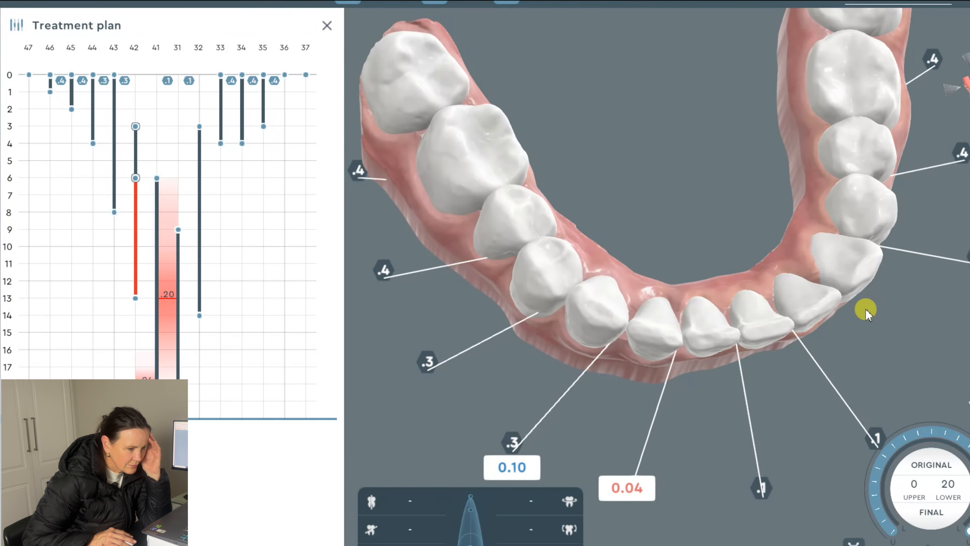
left_click(666, 345)
left_click_drag(763, 361, 757, 360)
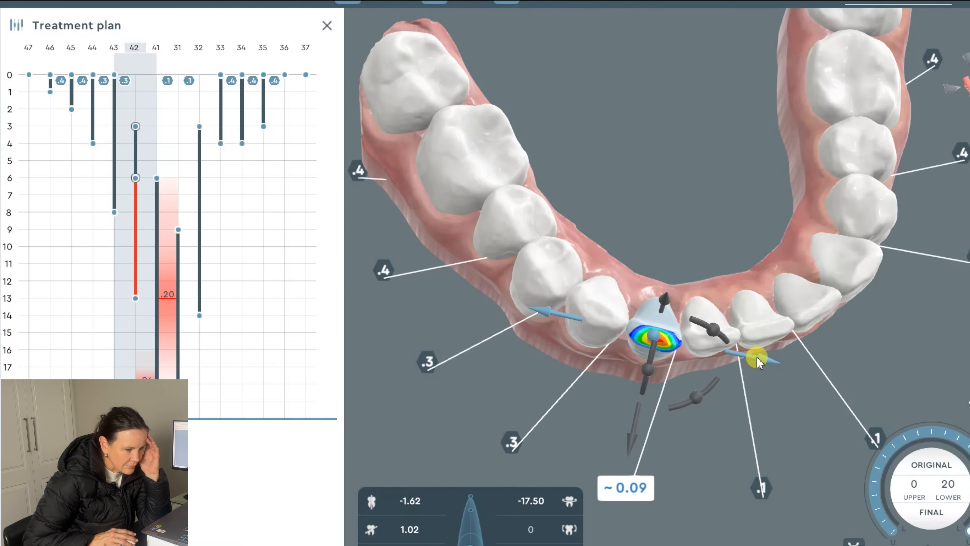
left_click(717, 384)
left_click_drag(715, 385, 705, 394)
left_click(654, 346)
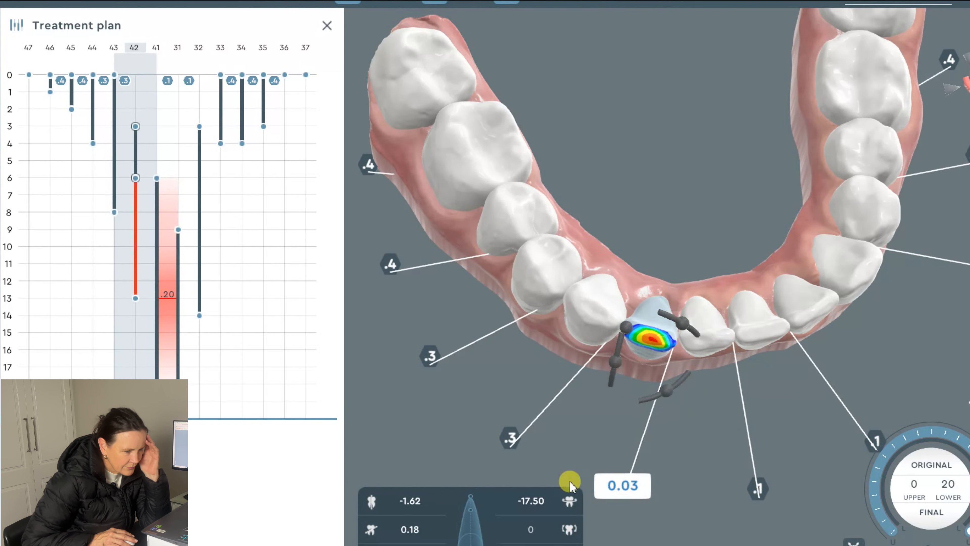
left_click(662, 394)
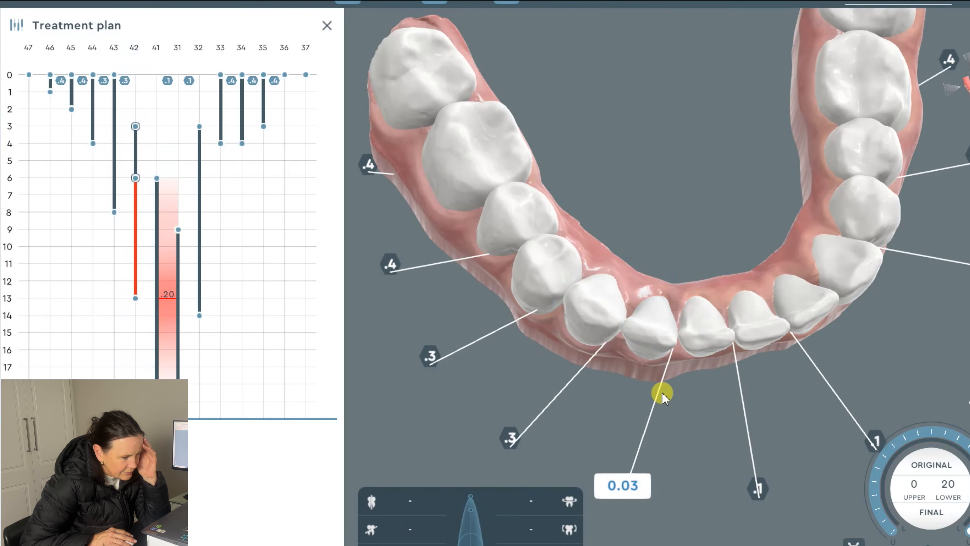
Step: Move tooth 42 back outward in the final setup to an in-out total of about 0.74 and shift it sideways toward tooth 41
left_click(654, 349)
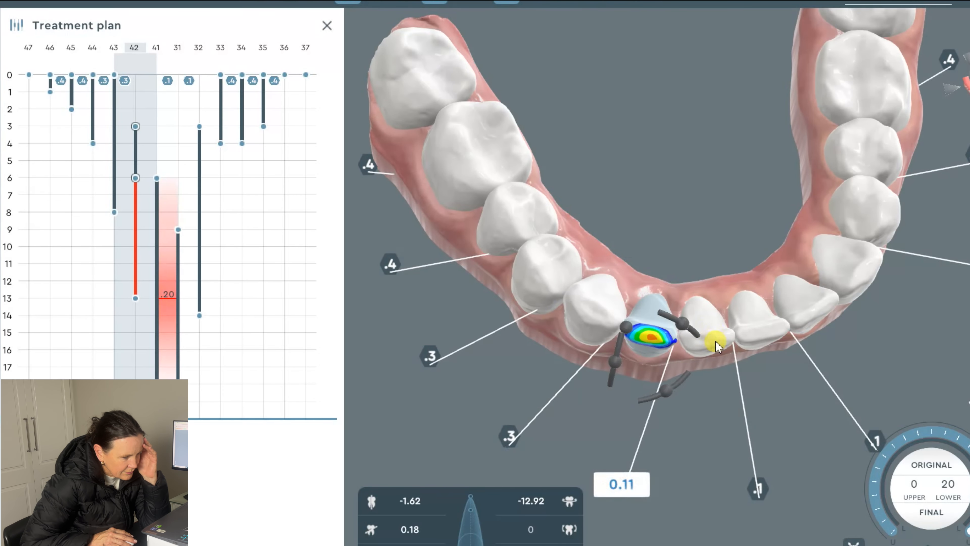
left_click(470, 540)
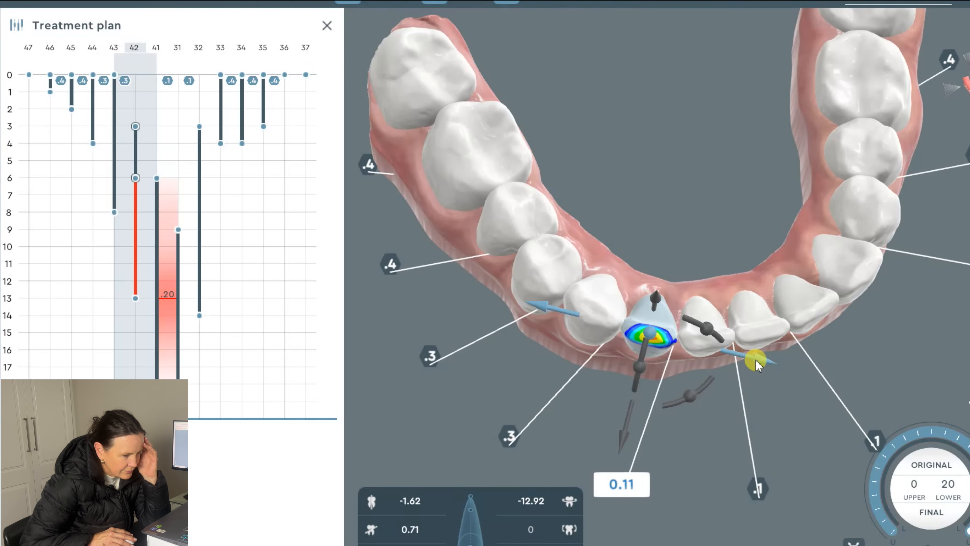
left_click_drag(756, 359, 769, 358)
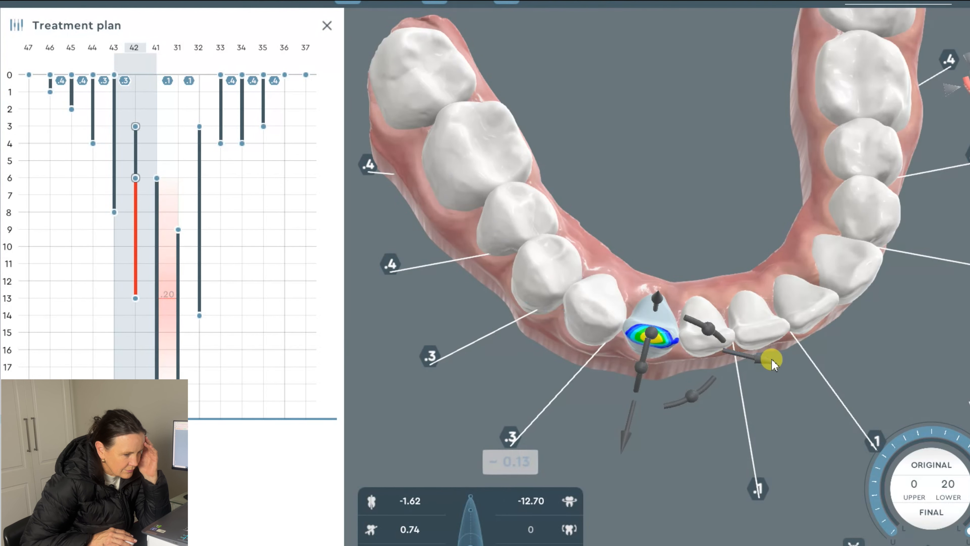
left_click(568, 386)
Step: Tip tooth 42 in the frontal view to a total of about 2.46 to even its incisal edge
left_click_drag(646, 394, 701, 274)
left_click(679, 234)
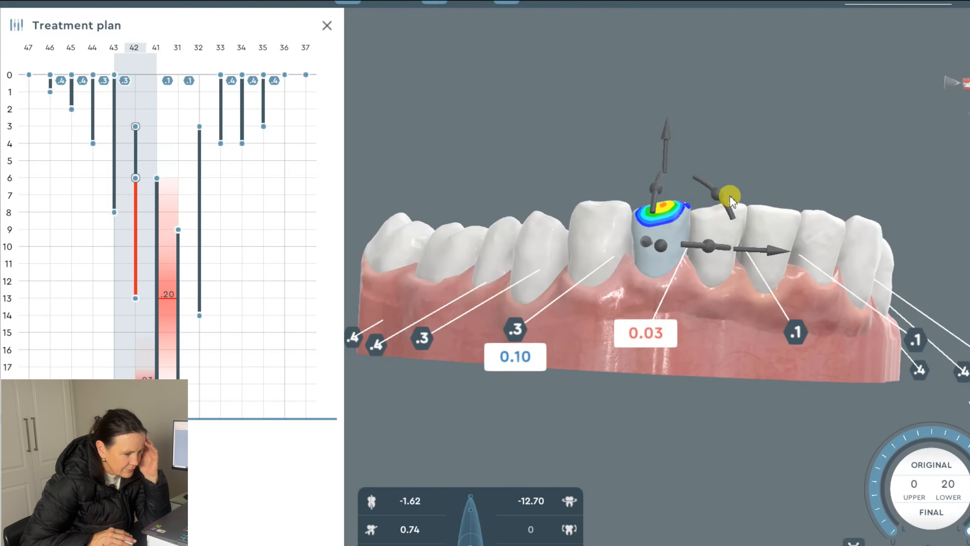
left_click(641, 189)
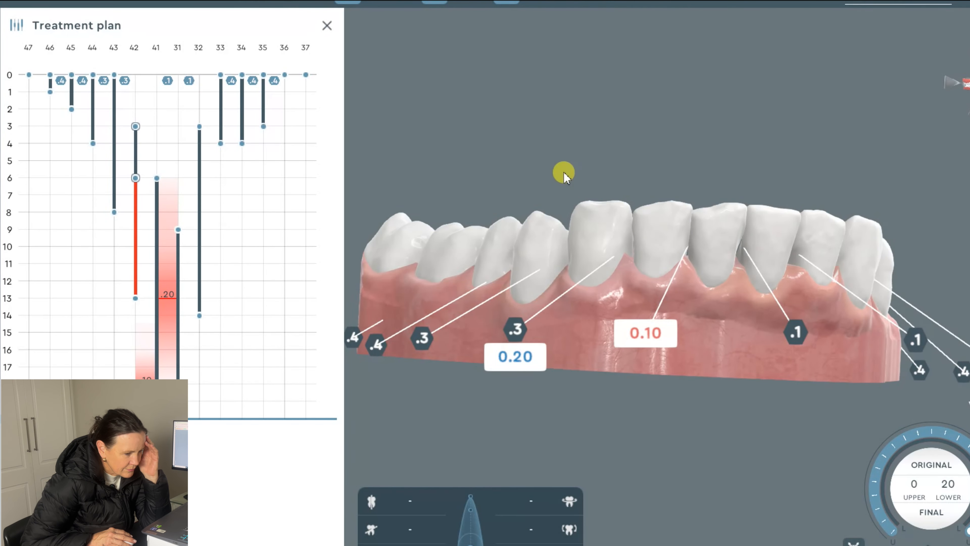
left_click(675, 232)
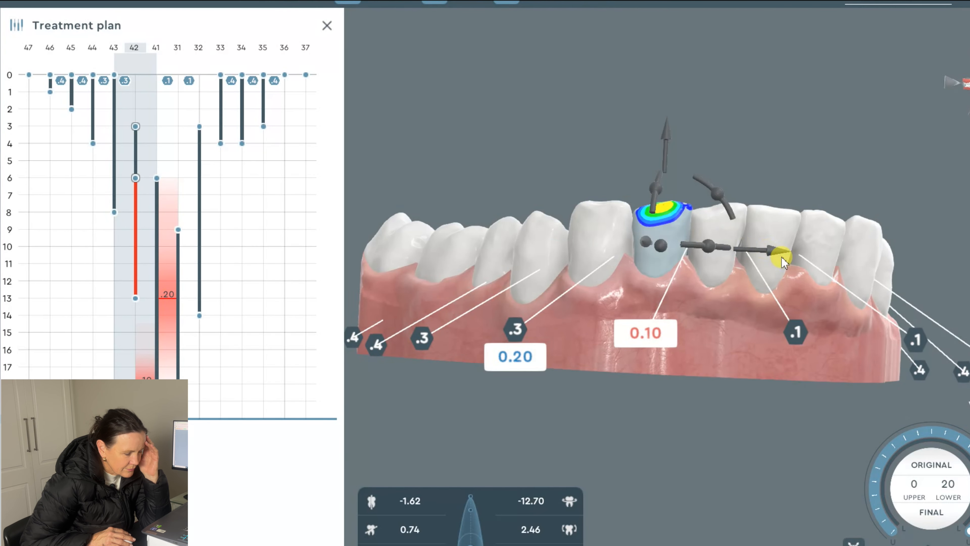
Step: Nudge tooth 42 sideways toward tooth 43 in small amounts to clear its overlap with tooth 41
left_click(778, 253)
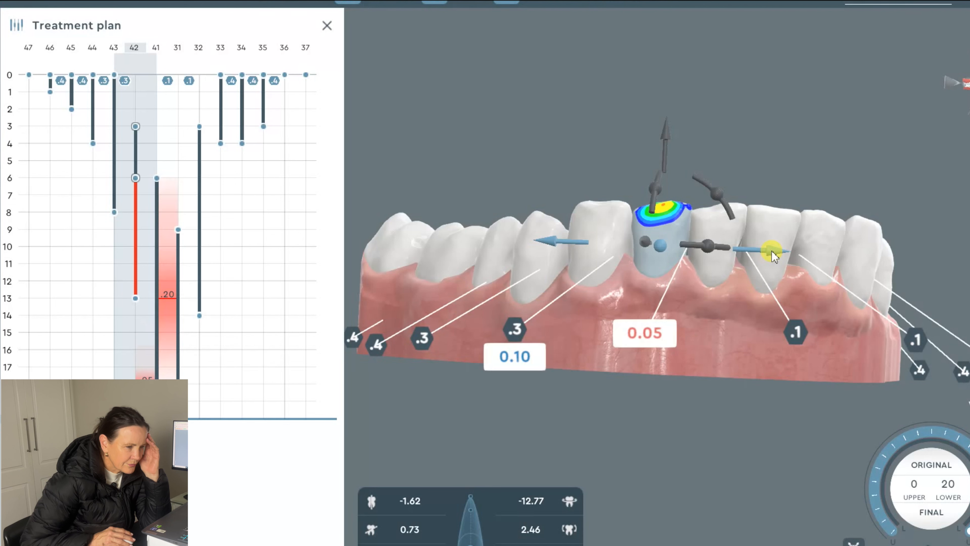
left_click(775, 180)
left_click(682, 233)
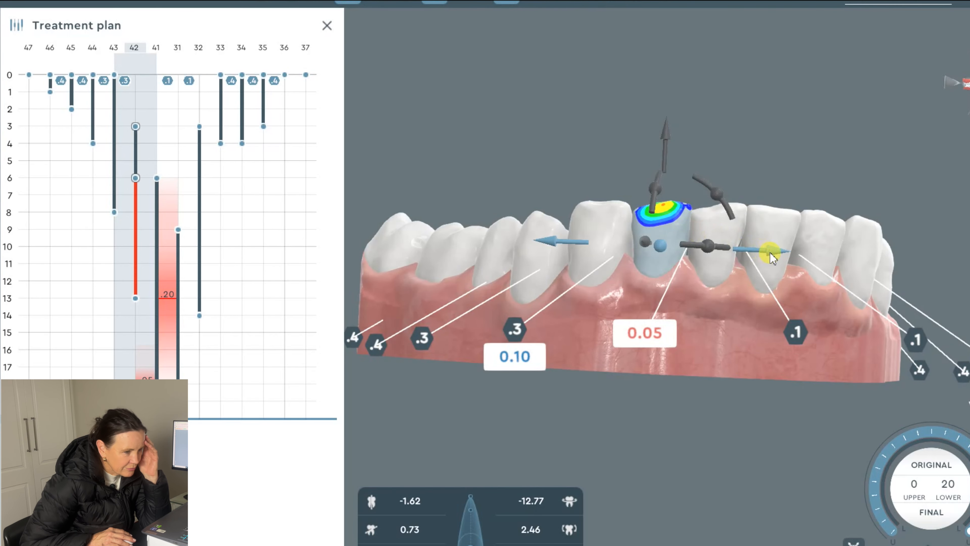
left_click(771, 253)
left_click(645, 82)
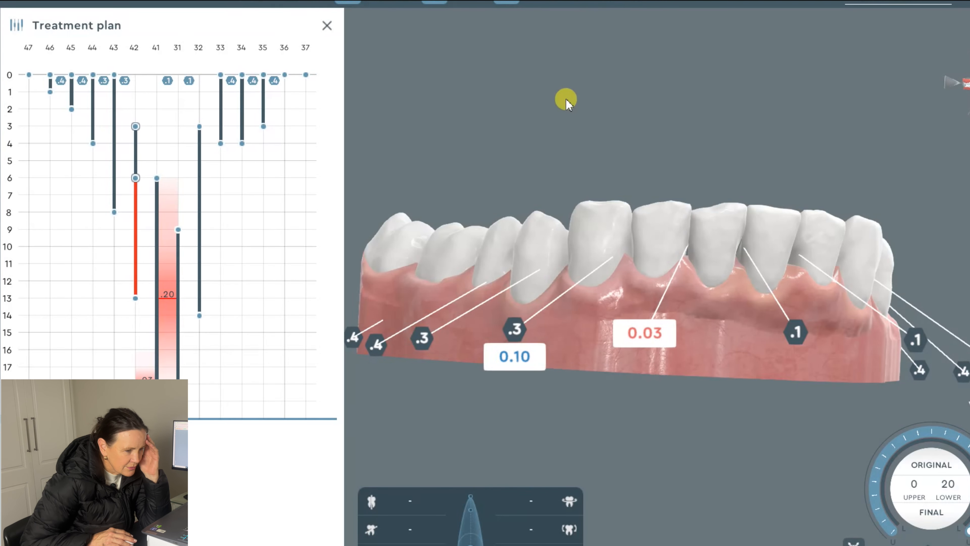
left_click(672, 197)
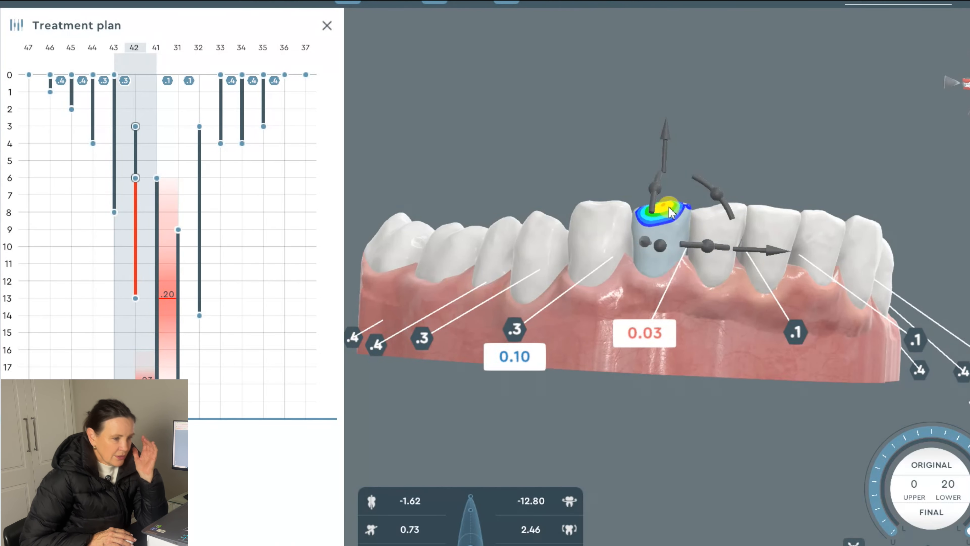
left_click(769, 252)
left_click(768, 250)
left_click(643, 111)
Step: Examine the lower front teeth from several angles, comparing the positions of teeth 42 and 32
left_click_drag(644, 111, 868, 367)
left_click_drag(969, 478, 966, 499)
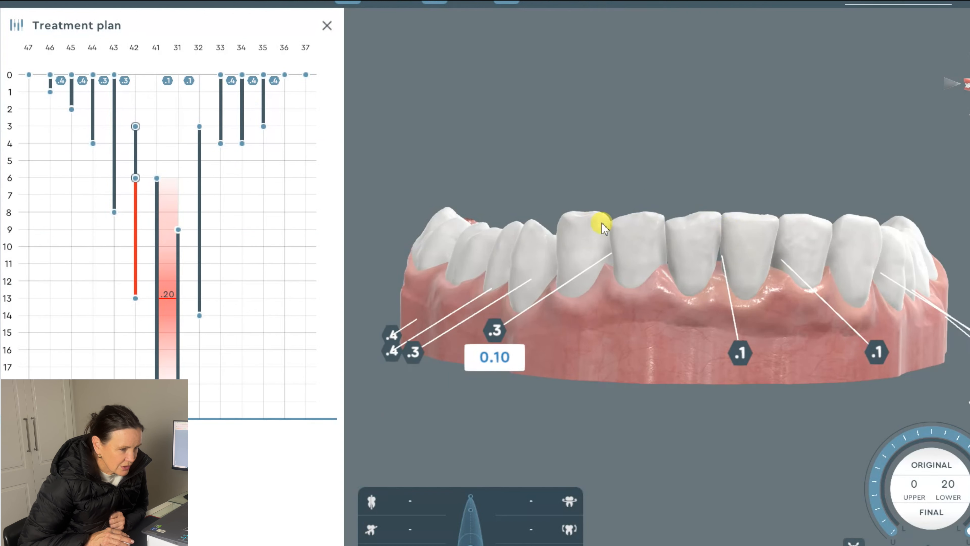
left_click(645, 240)
left_click(806, 240, "ctrl")
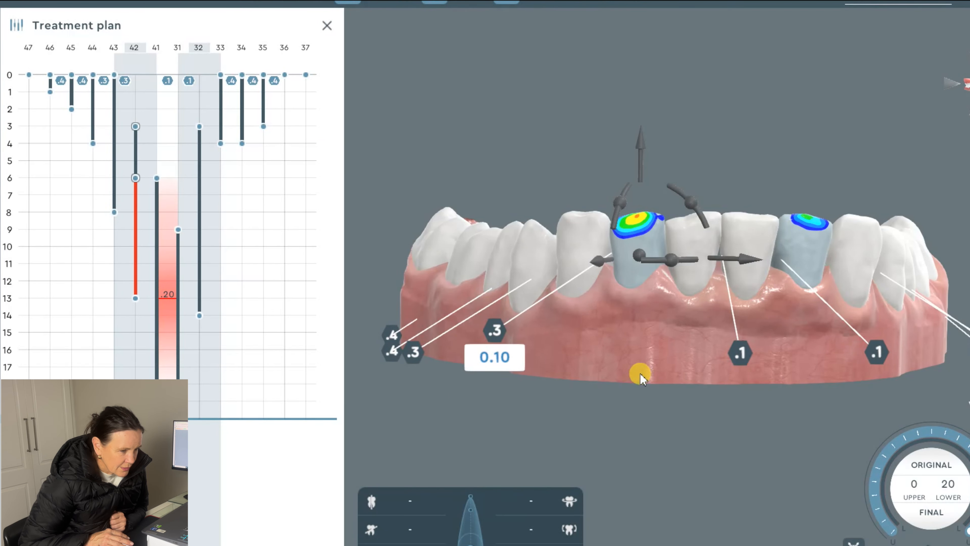
left_click(545, 111)
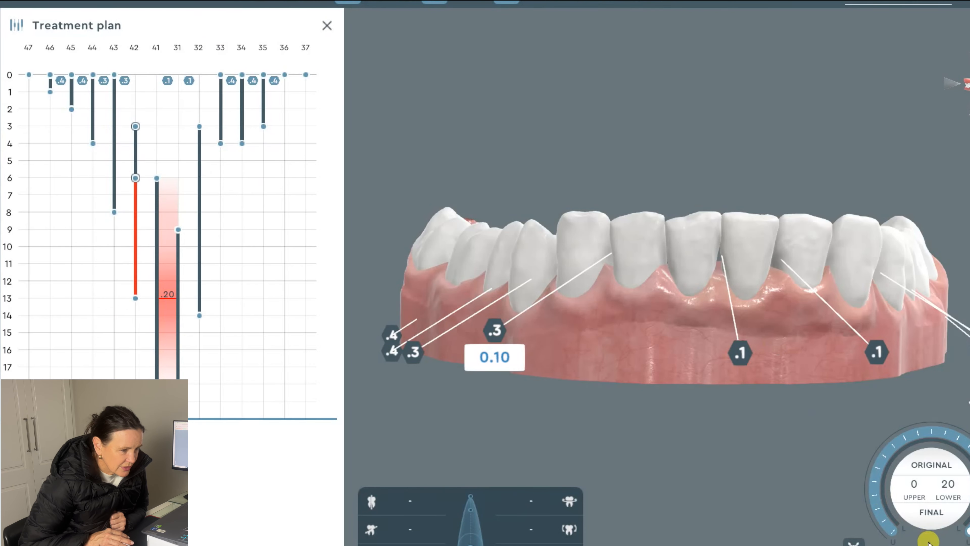
left_click_drag(967, 531, 966, 510)
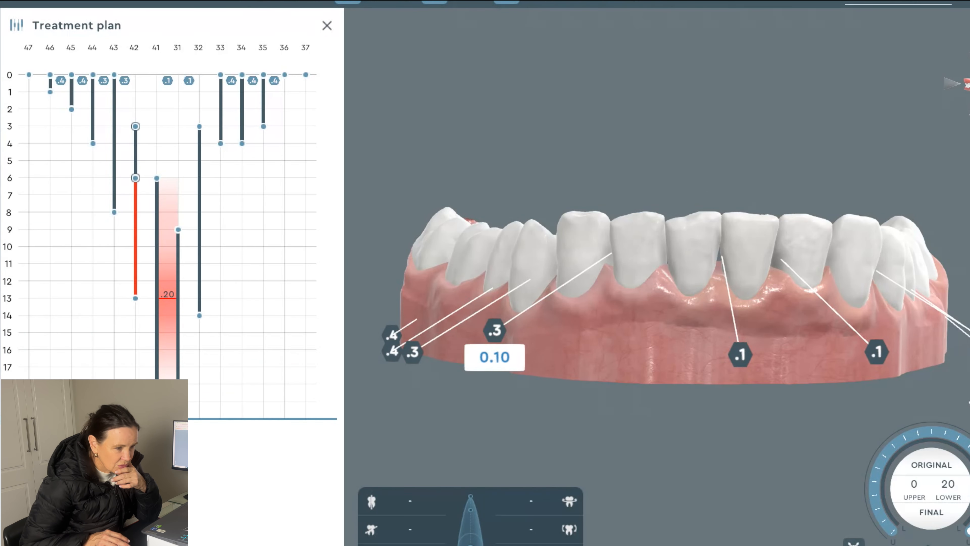
left_click_drag(600, 349, 644, 323)
left_click_drag(652, 287, 697, 274)
left_click_drag(573, 378, 476, 225)
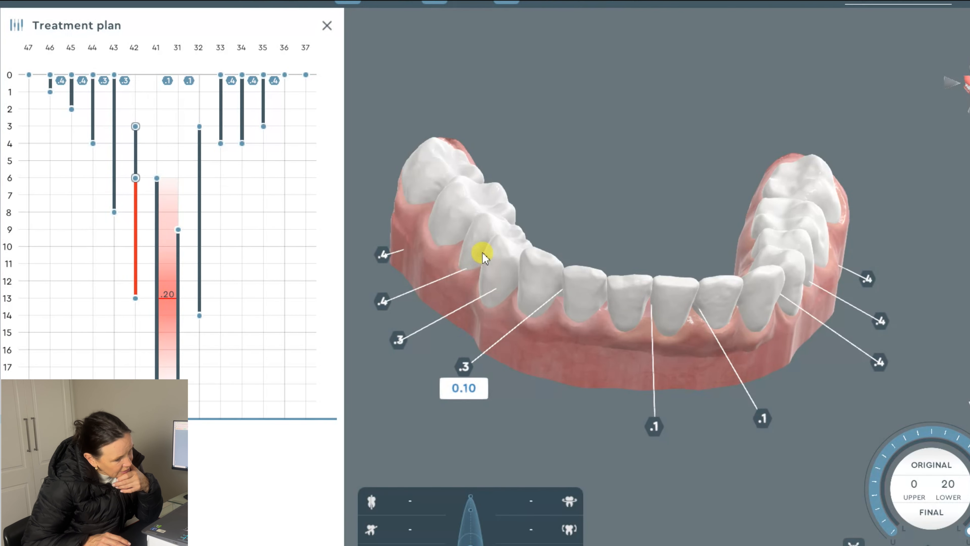
Step: Set the interproximal reduction between teeth 44 and 45 to .3 and nudge tooth 45 toward tooth 44
left_click(483, 255)
left_click(367, 301)
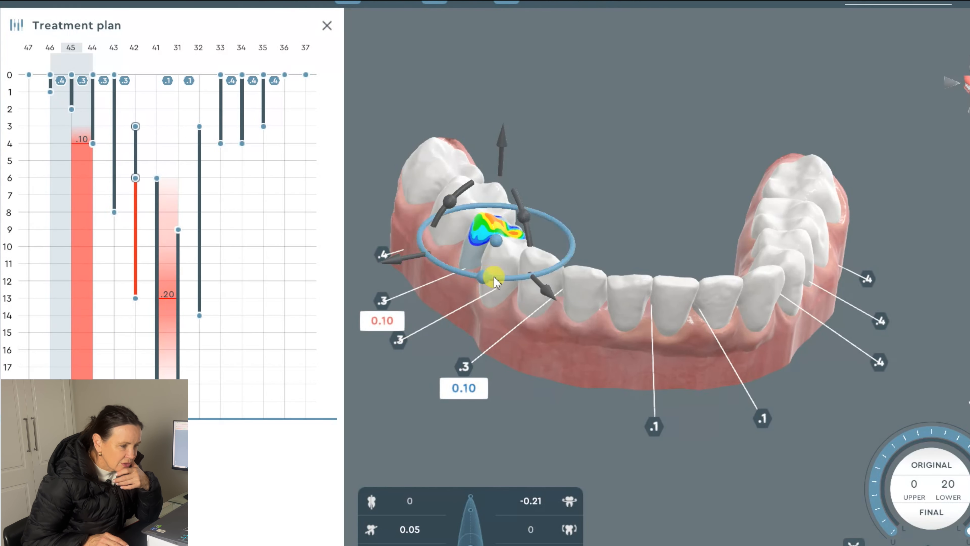
left_click_drag(553, 297, 551, 297)
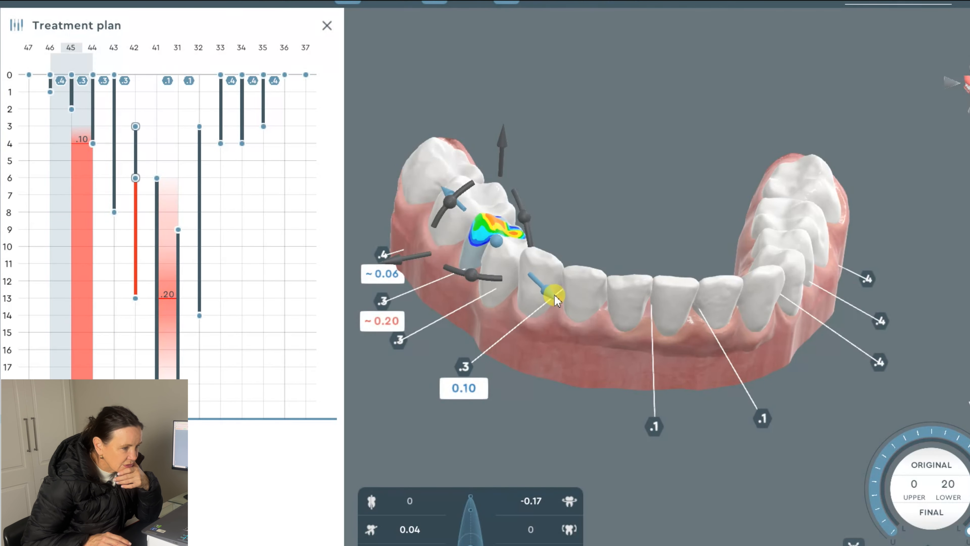
Step: Set the interproximal reduction between teeth 45 and 46 to .3 and shift tooth 45 forward to an in-out total of about 0.04
left_click_drag(618, 377, 709, 305)
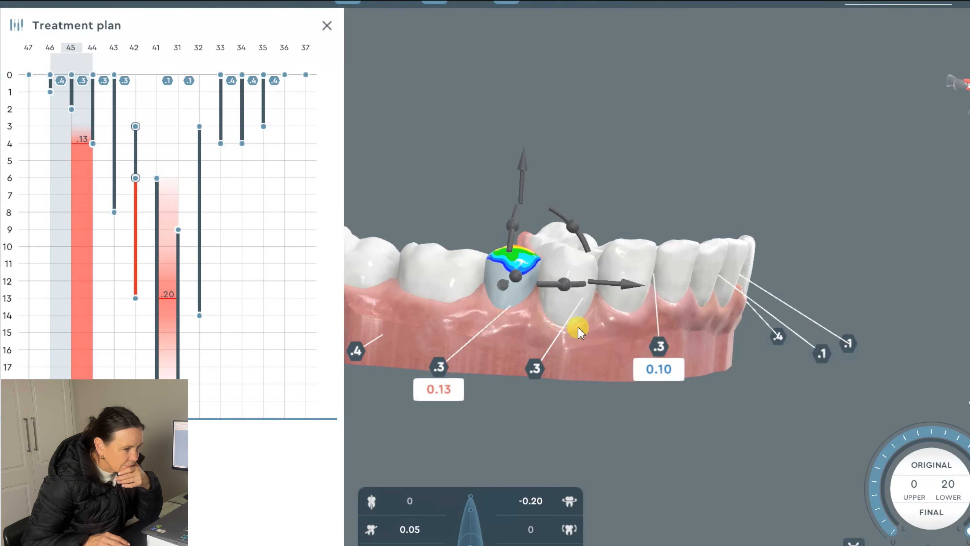
left_click_drag(573, 333, 435, 300)
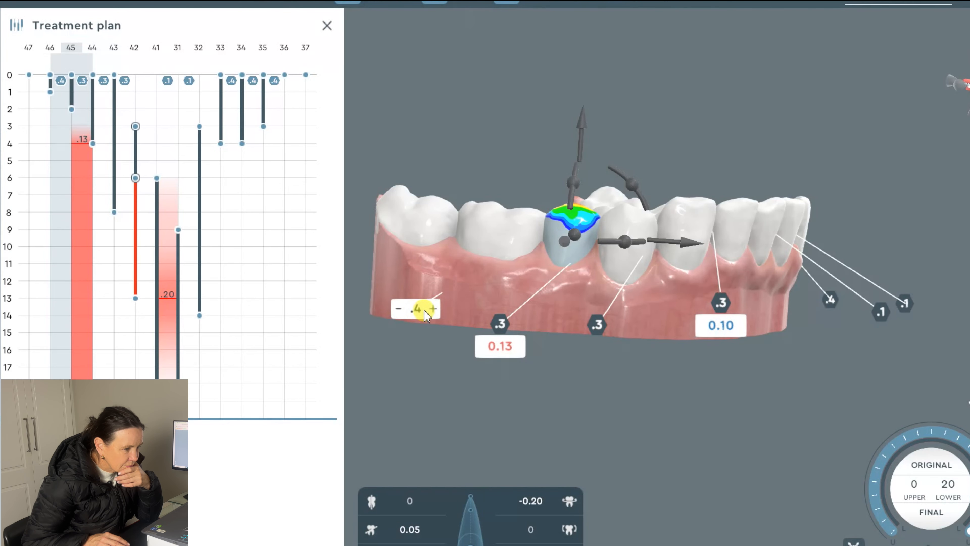
left_click(399, 308)
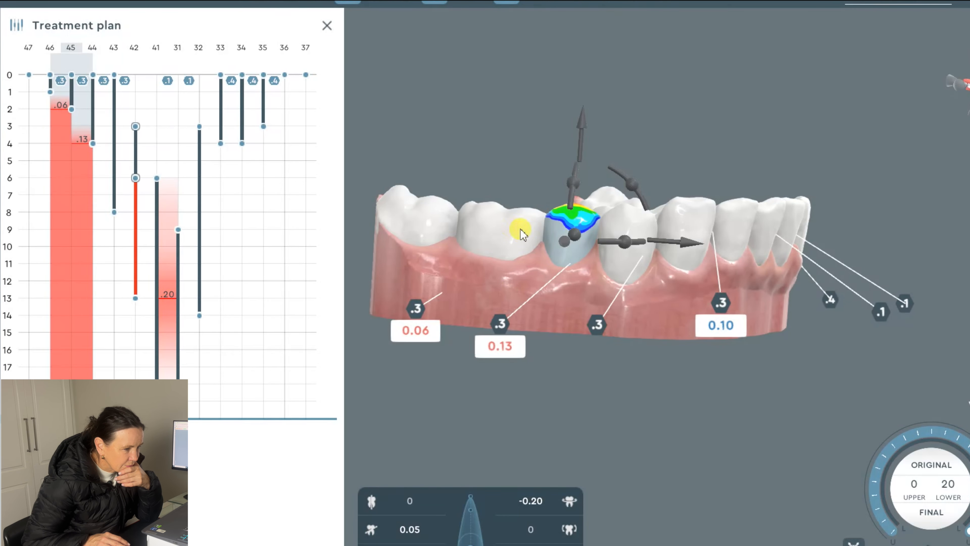
left_click(693, 246)
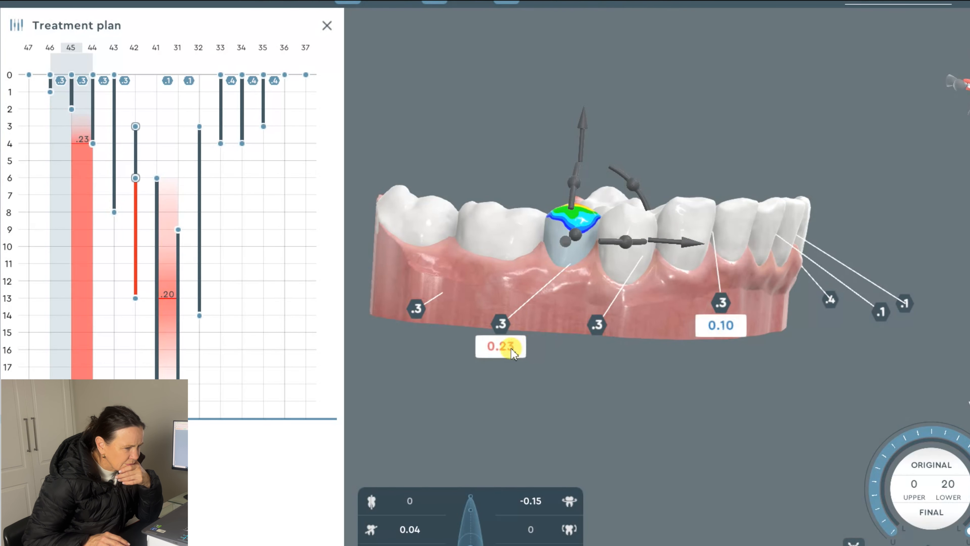
Step: Shift tooth 44 forward toward tooth 43 in the final setup to clear its overlap with tooth 45
left_click(618, 248)
mouse_move(739, 251)
left_mouse_down()
mouse_move(760, 245)
mouse_move(724, 250)
left_mouse_up()
left_click(671, 330)
Step: Show the upper arch with the lower and compare the original and final bite from the side
left_click_drag(651, 301, 569, 206)
left_click(487, 11)
left_click_drag(558, 113, 597, 78)
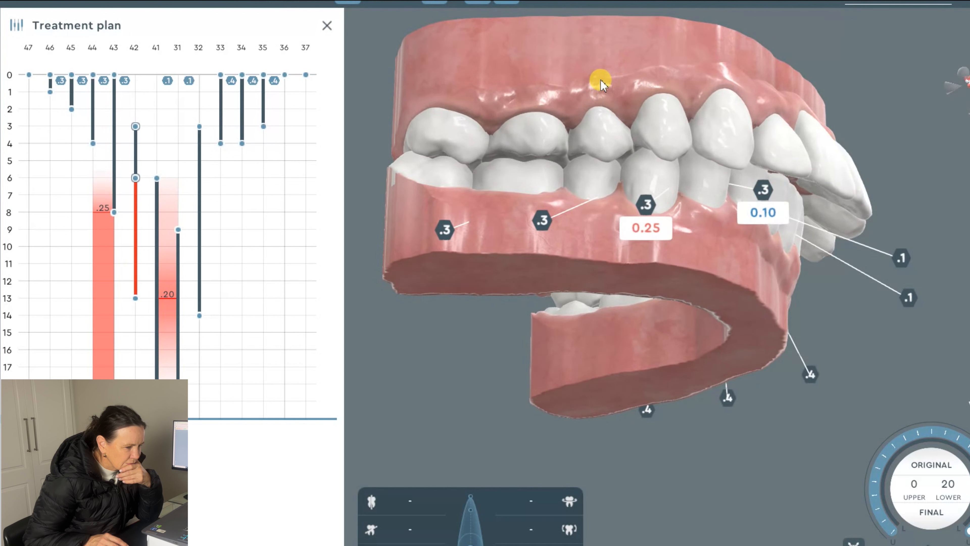
left_click(942, 464)
left_click(942, 465)
left_click(941, 464)
left_click(941, 465)
left_click(941, 465)
left_click(942, 464)
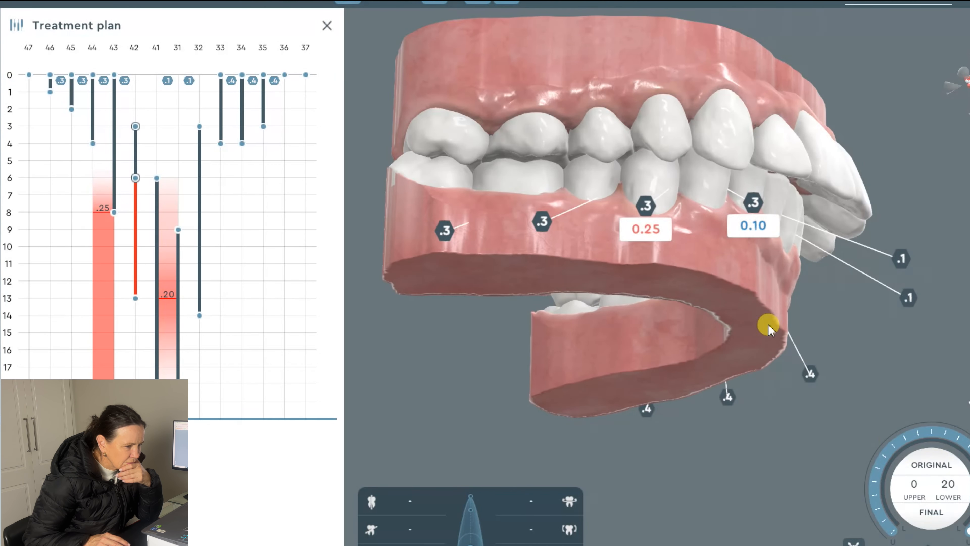
Step: Examine the bite around tooth 44 with both arches shown, from the cheek, tongue and front sides
left_click_drag(588, 216, 581, 274)
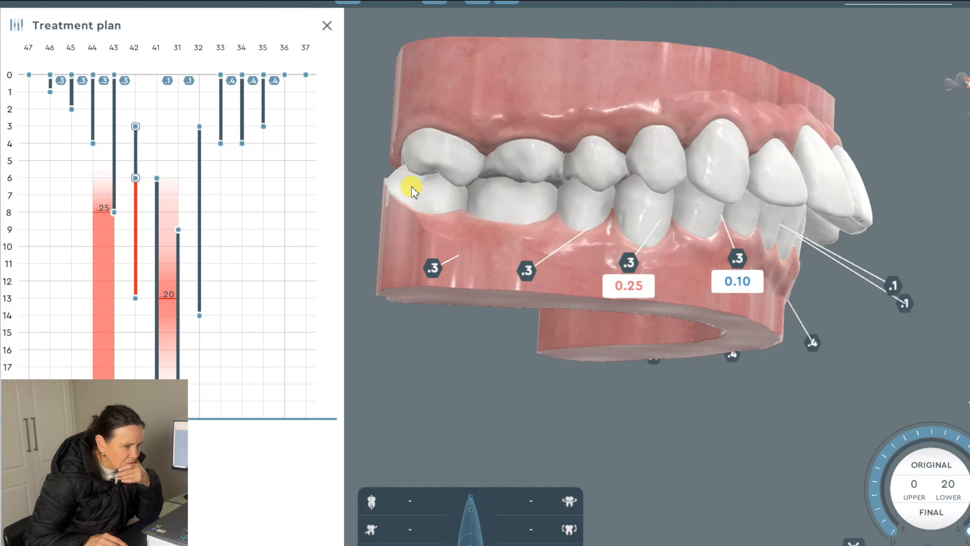
left_click_drag(541, 223, 636, 238)
left_click_drag(636, 195, 683, 264)
left_click(643, 219)
left_click_drag(642, 219, 689, 354)
left_click_drag(747, 325, 732, 114)
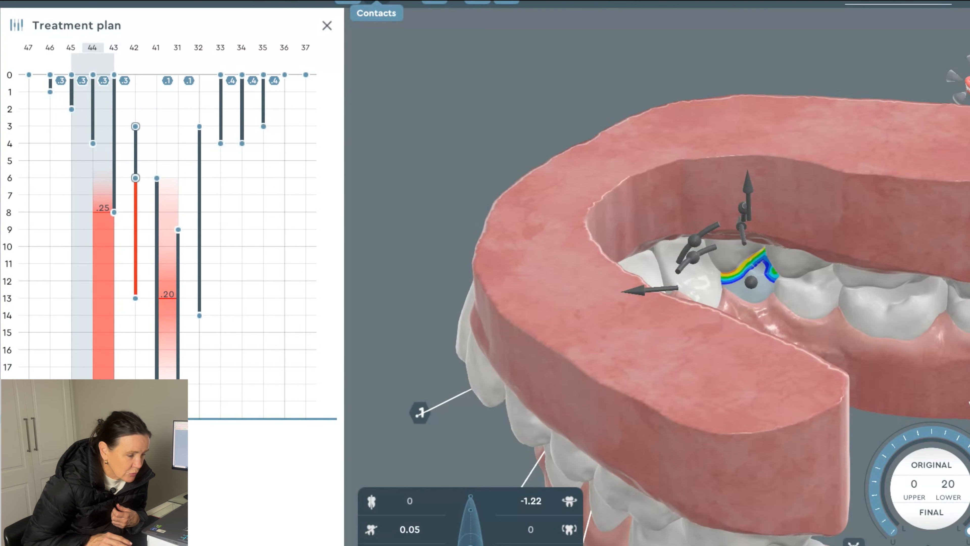
left_click(537, 40)
left_click_drag(698, 278, 607, 152)
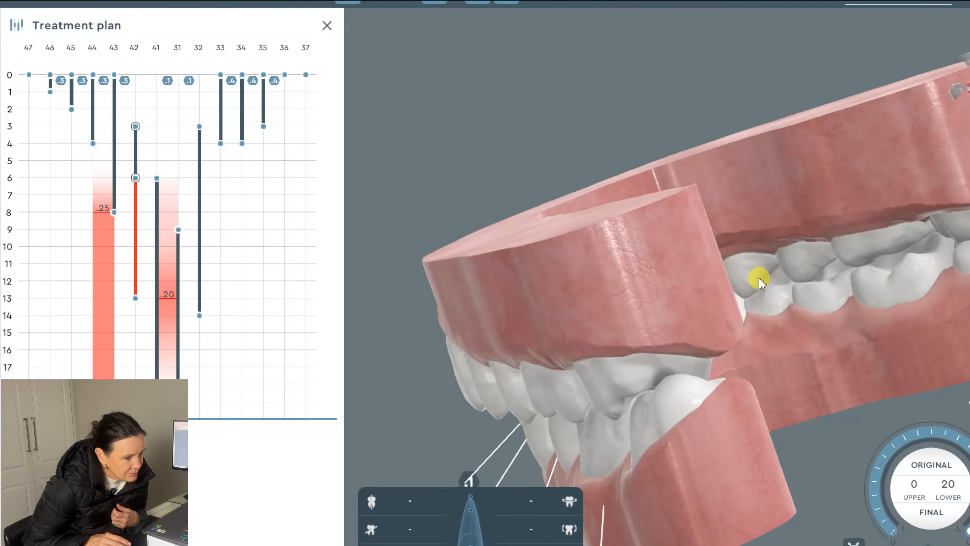
left_click_drag(792, 285, 621, 292)
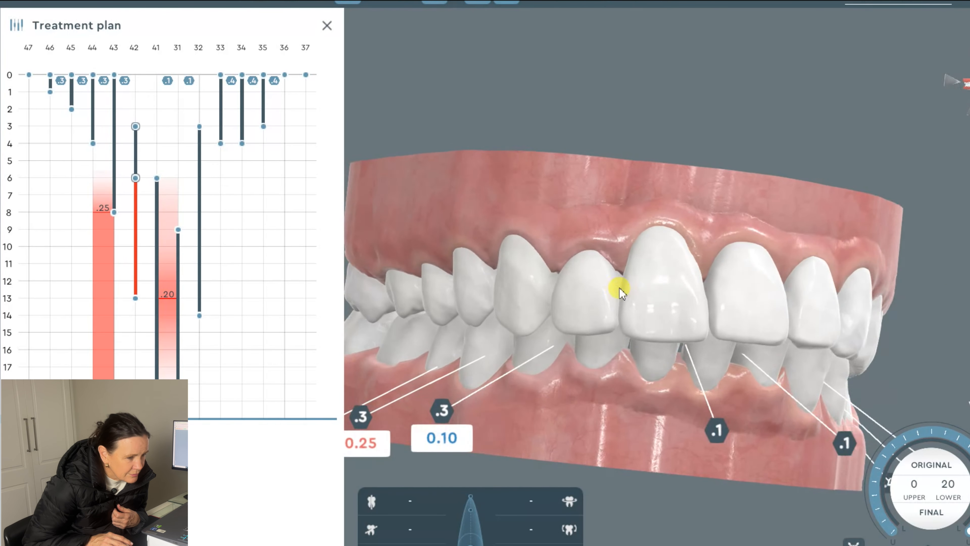
left_click_drag(671, 274, 775, 306)
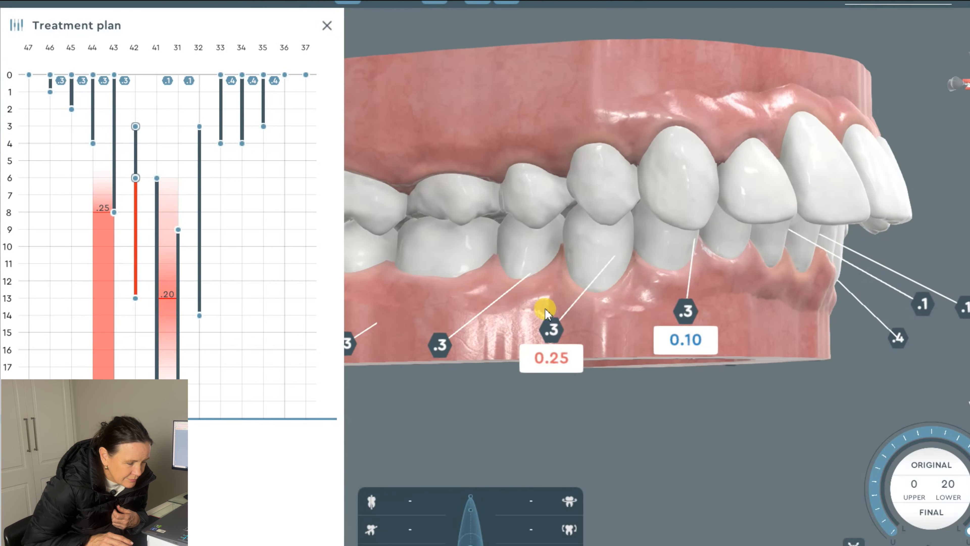
Step: Set the interproximal reduction between teeth 43 and 44 to .4 and shift tooth 44 back toward tooth 45
left_click(553, 333)
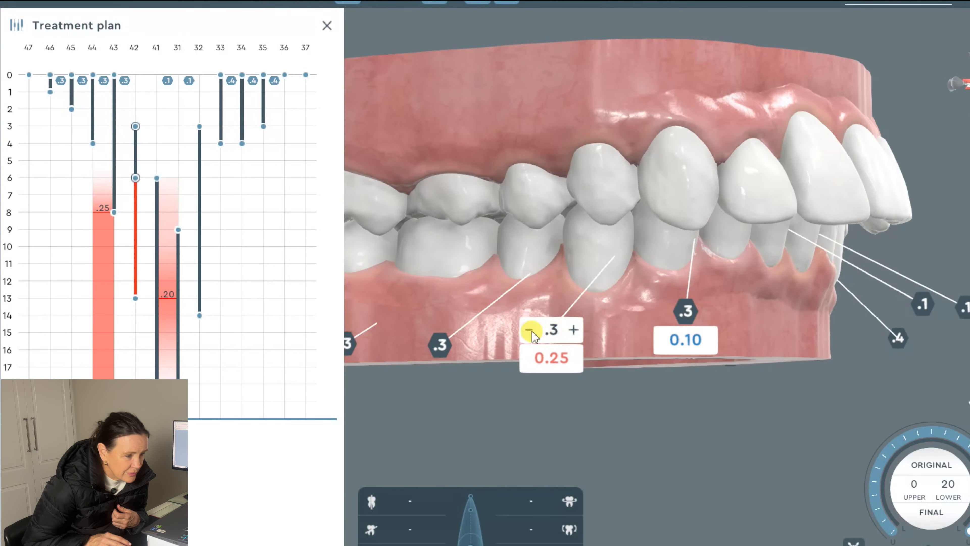
left_click(574, 329)
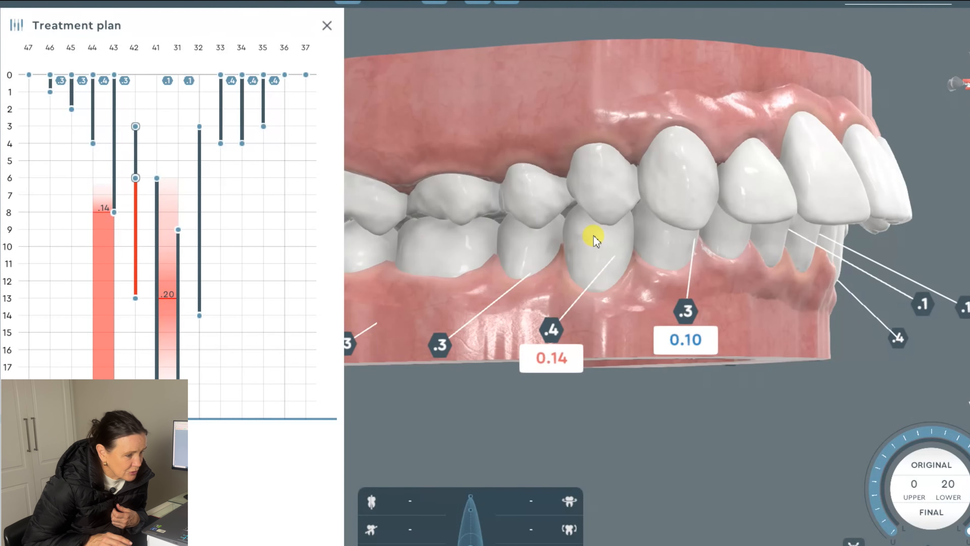
left_click_drag(660, 257, 702, 269)
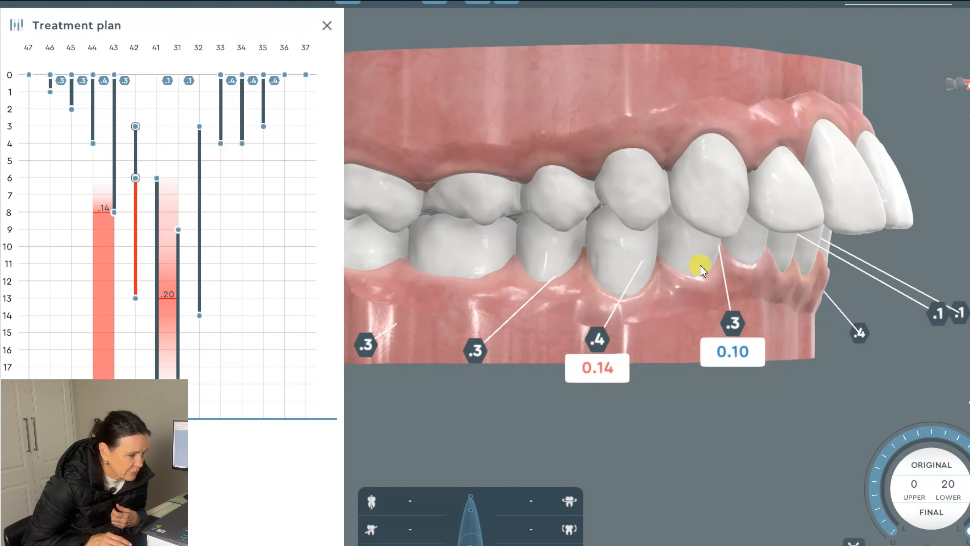
left_click(611, 250)
left_click_drag(732, 248, 720, 248)
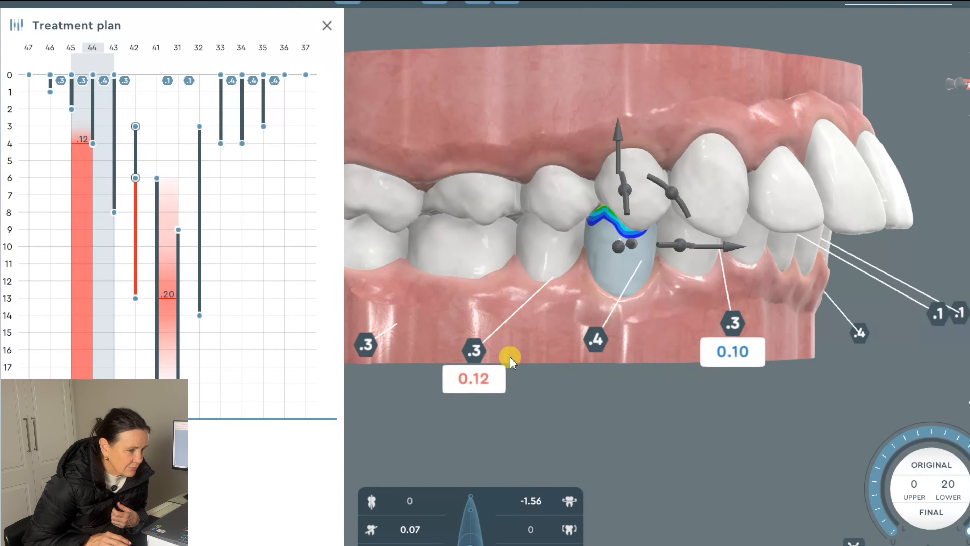
Step: Set the interproximal reduction between teeth 44 and 45 to .4 and nudge tooth 45 forward to an in-out total of about 0.03
left_click(498, 351)
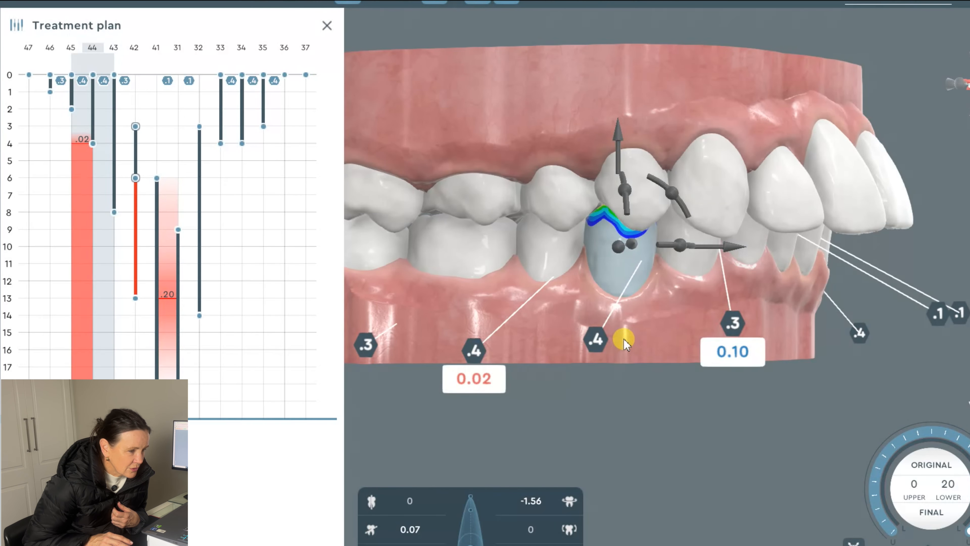
left_click_drag(619, 337, 684, 340)
left_click(594, 256)
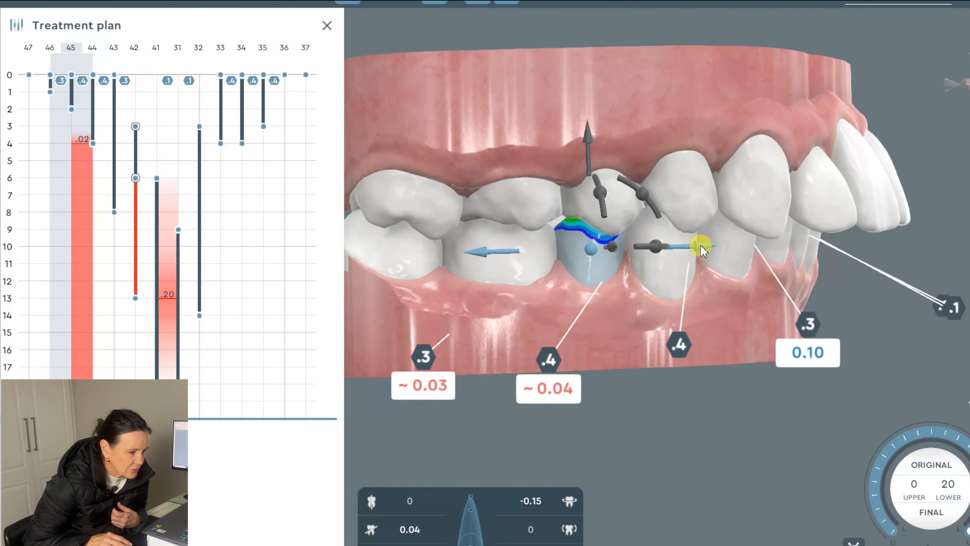
left_click_drag(703, 249, 706, 250)
left_click_drag(641, 316, 649, 277)
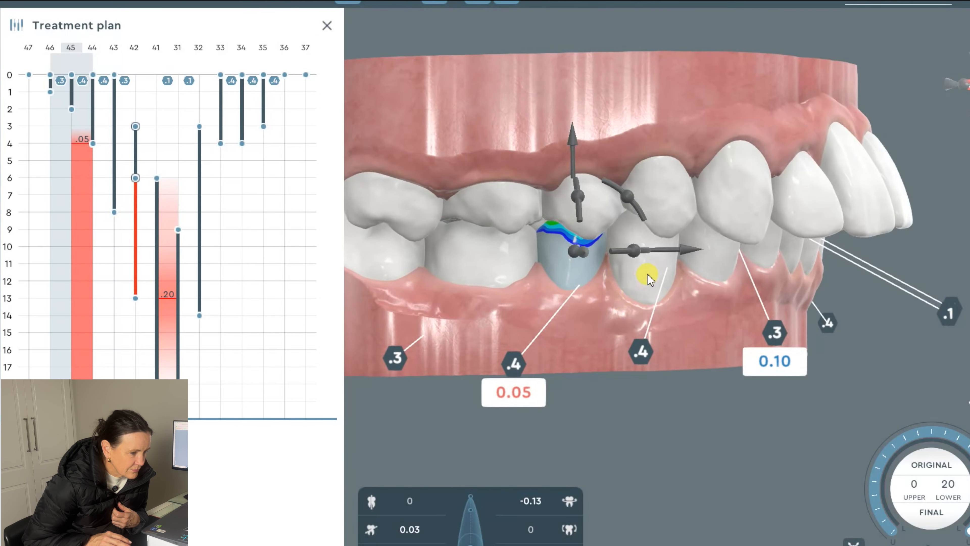
Step: Nudge tooth 44 slightly forward to an in-out total of 0.06, and shift tooth 43 forward toward tooth 42
left_click(648, 274)
left_click_drag(747, 251, 754, 249)
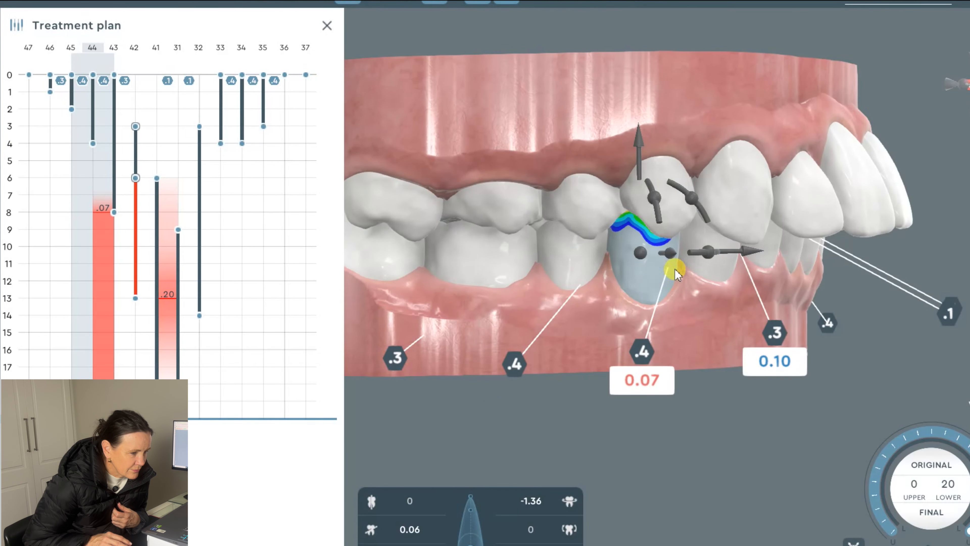
left_click_drag(745, 252, 746, 252)
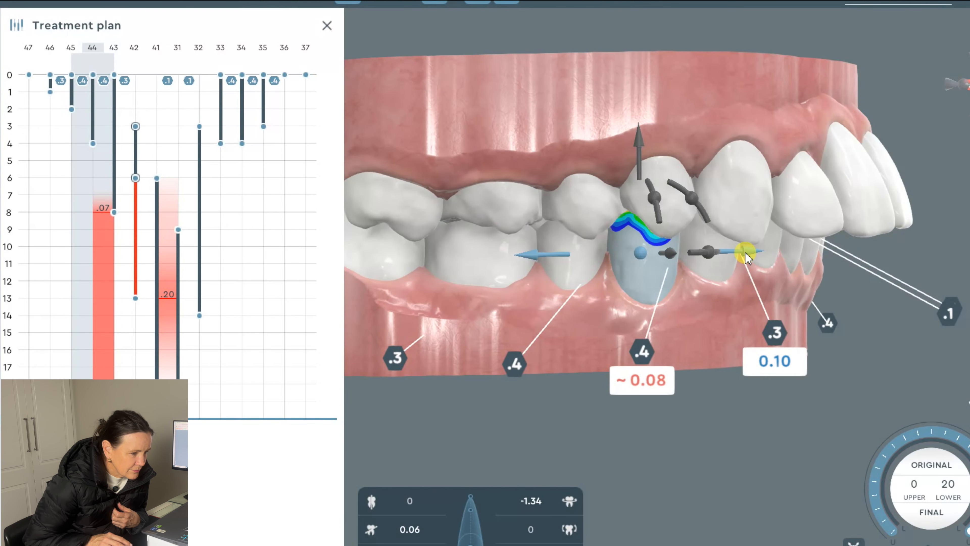
left_click_drag(572, 309, 499, 314)
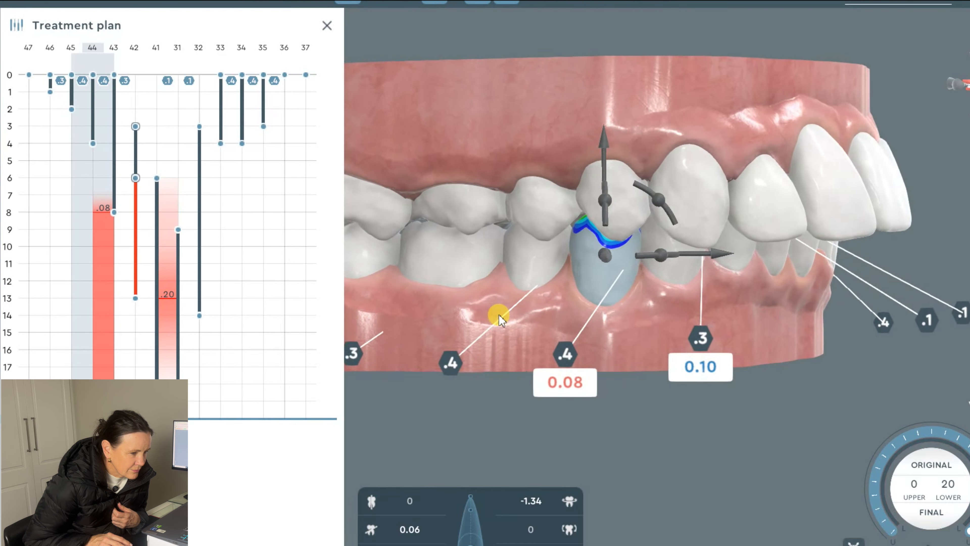
left_click(676, 281)
left_click_drag(779, 239, 788, 234)
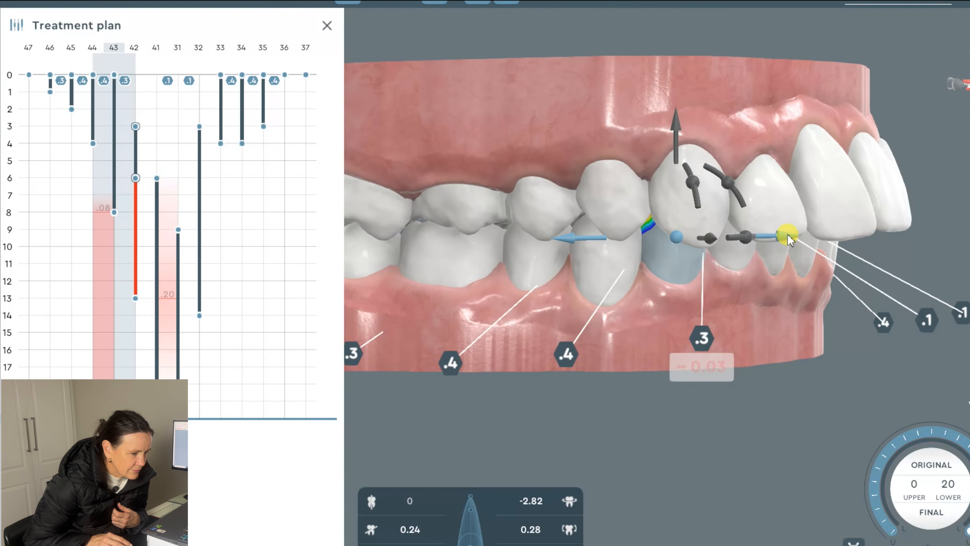
Step: Extend the second movement of tooth 42 so that it ends at stage 17
scroll(626, 358, "down", 3)
left_click_drag(626, 360, 576, 411)
left_click(592, 377)
left_click_drag(850, 128, 749, 184)
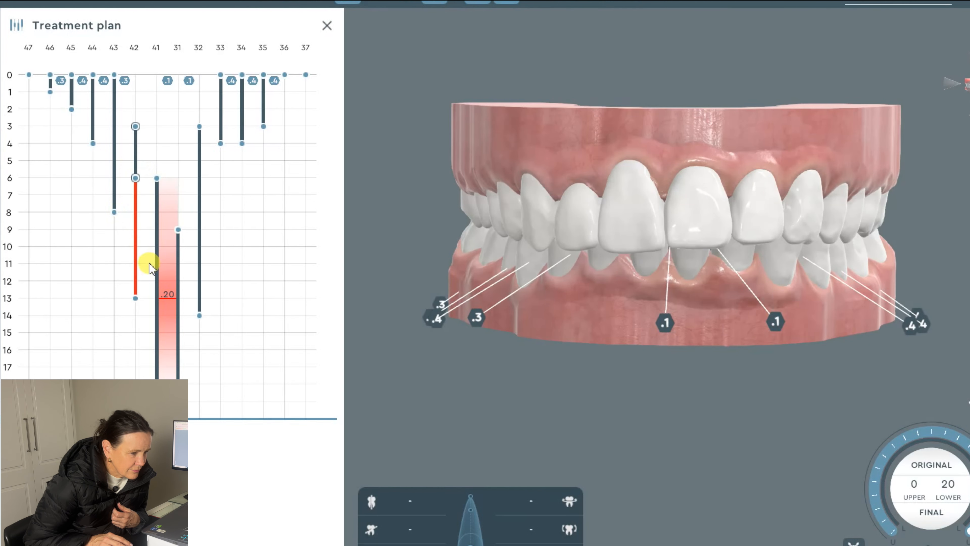
left_click_drag(137, 299, 136, 314)
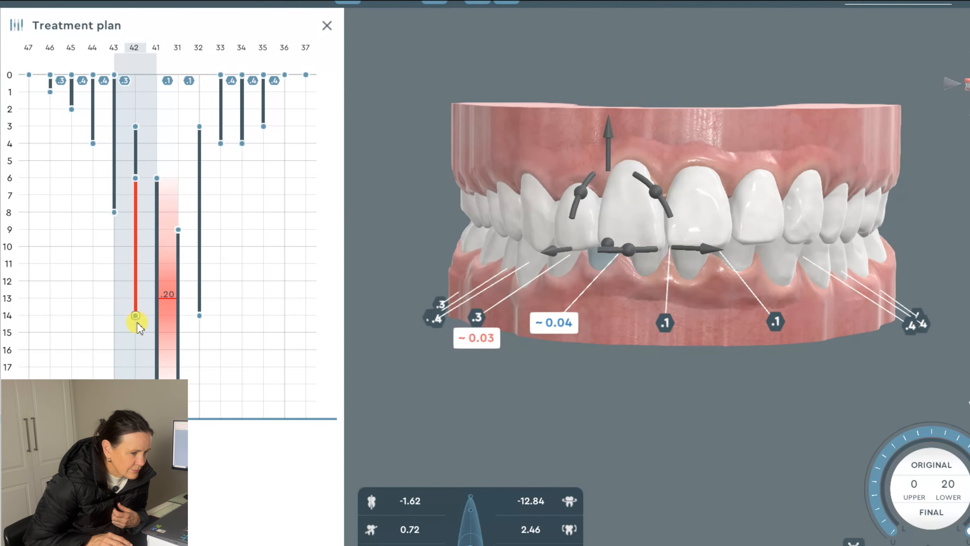
left_click_drag(139, 348, 139, 359)
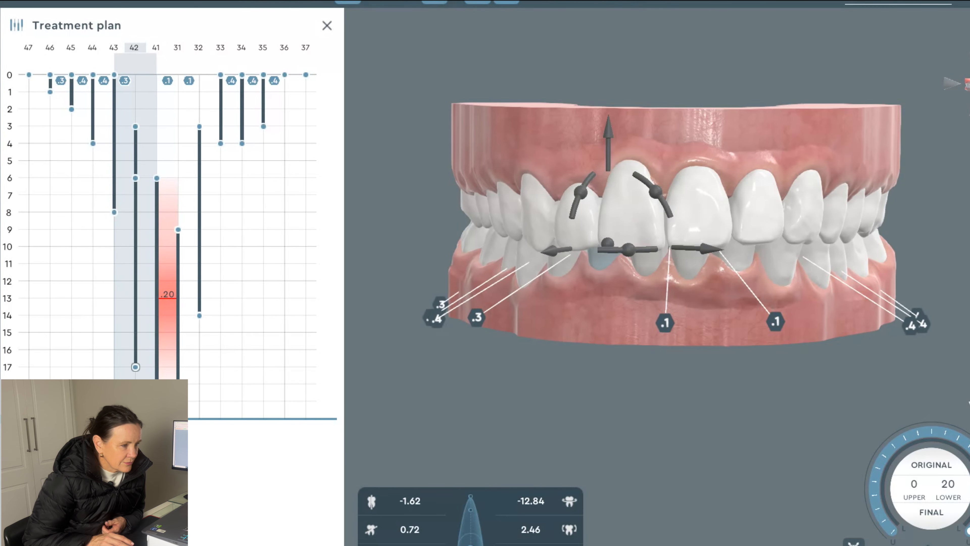
Step: Hide the upper arch and show the lower arch from the occlusal side with no tooth selected
left_click(478, 2)
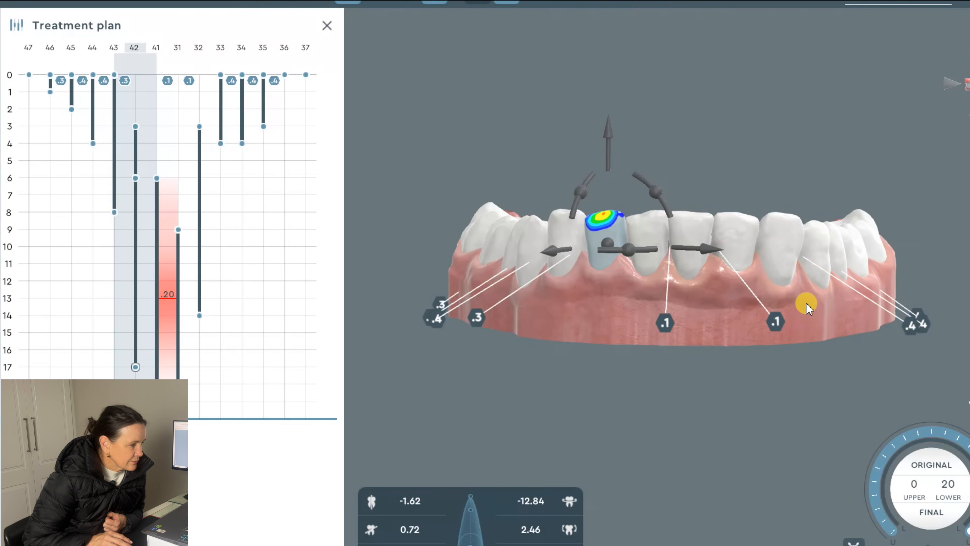
left_click(968, 61)
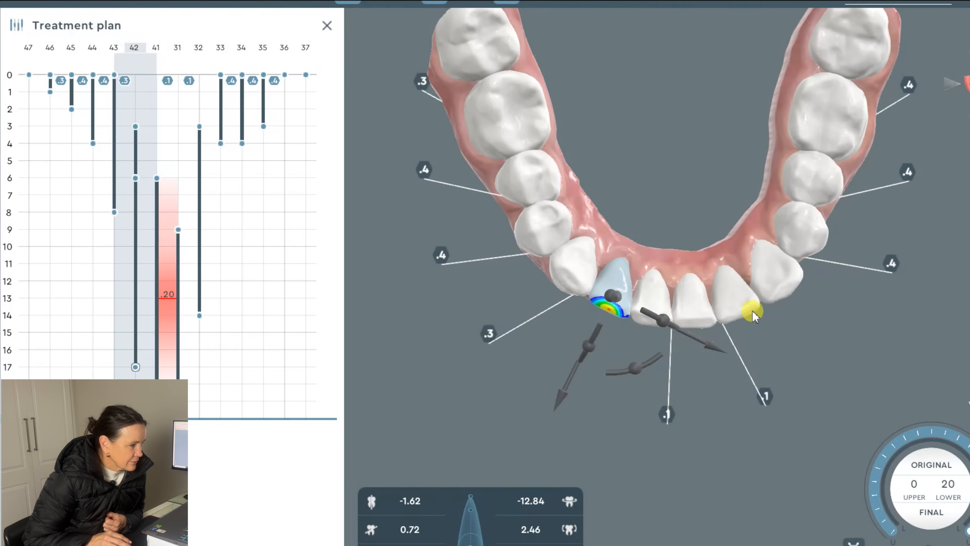
left_click_drag(667, 231, 618, 186)
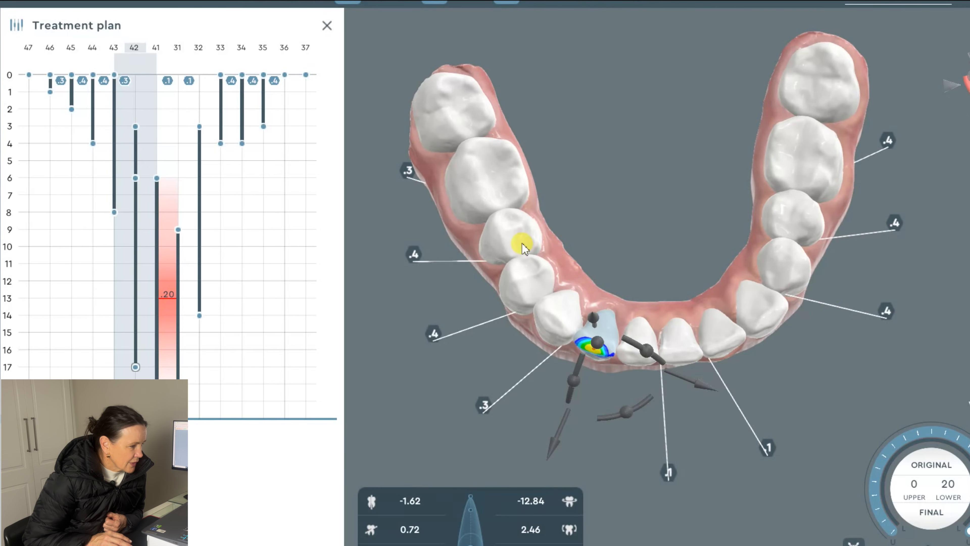
left_click_drag(522, 238, 440, 238)
left_click(592, 227)
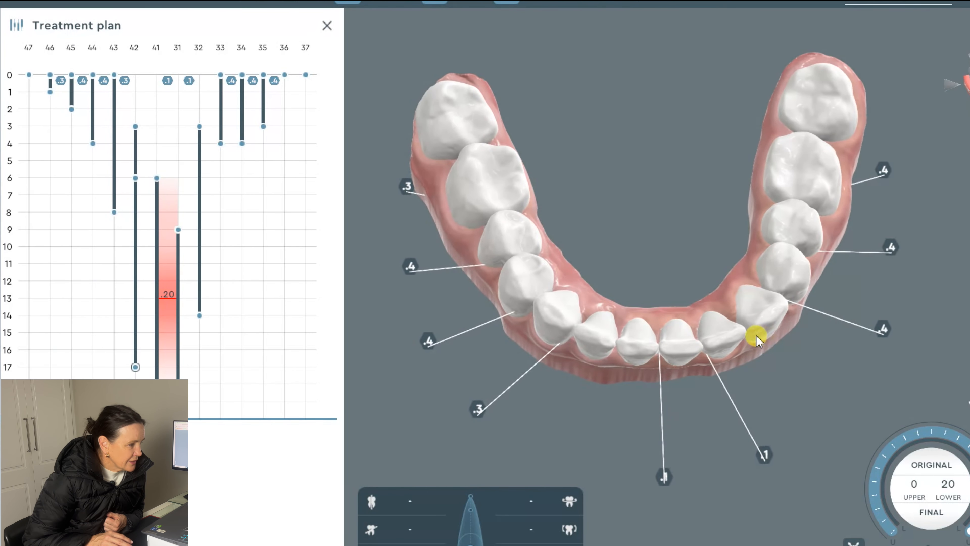
Step: Go to the original position and delete the staged movement of tooth 41
left_click(966, 533)
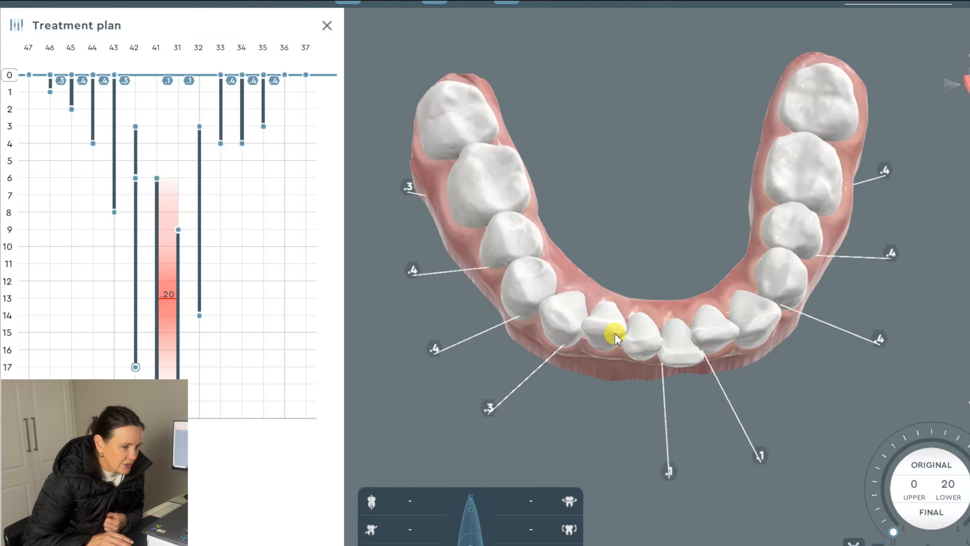
left_click(653, 354)
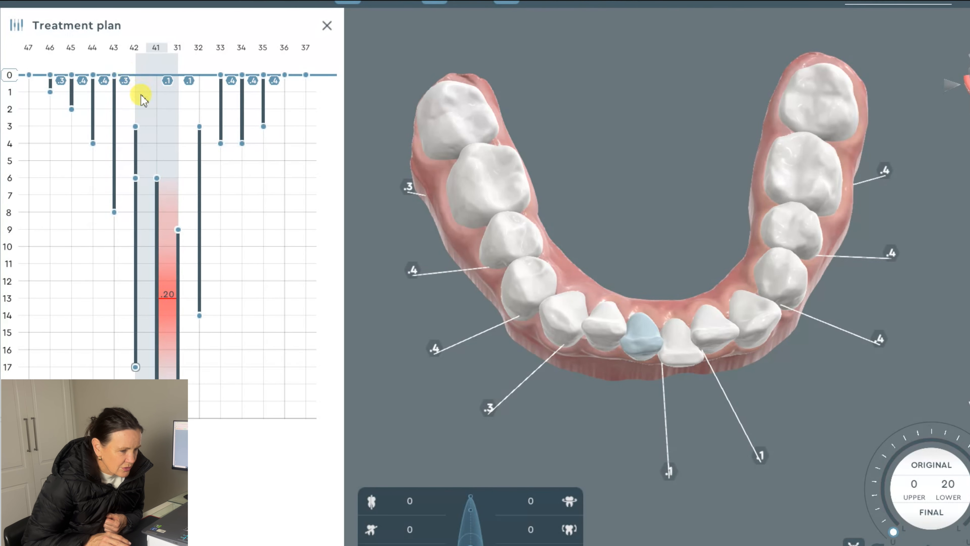
left_click_drag(146, 155, 169, 430)
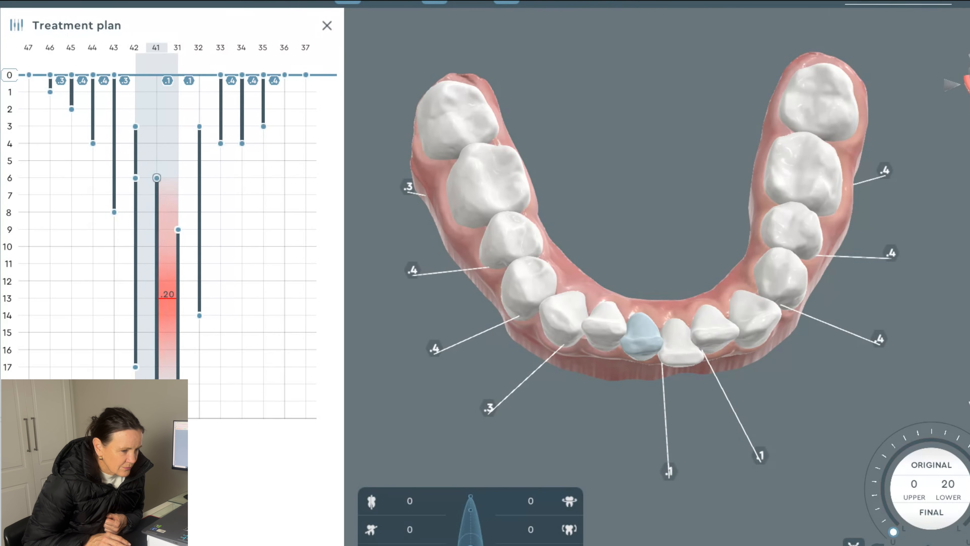
key("Delete")
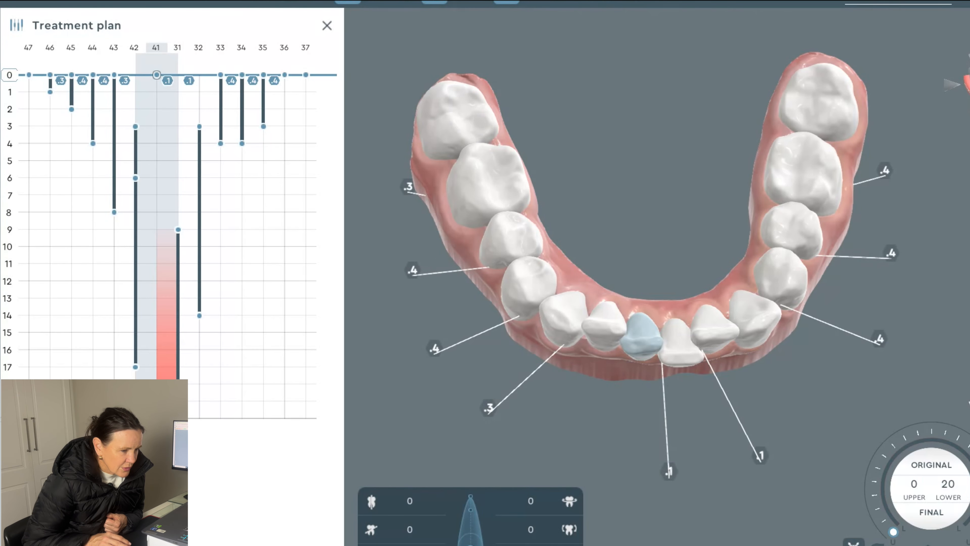
Step: In the final position, shift tooth 41 along the arch toward tooth 42, to an in-out total of -0.06
left_click(937, 520)
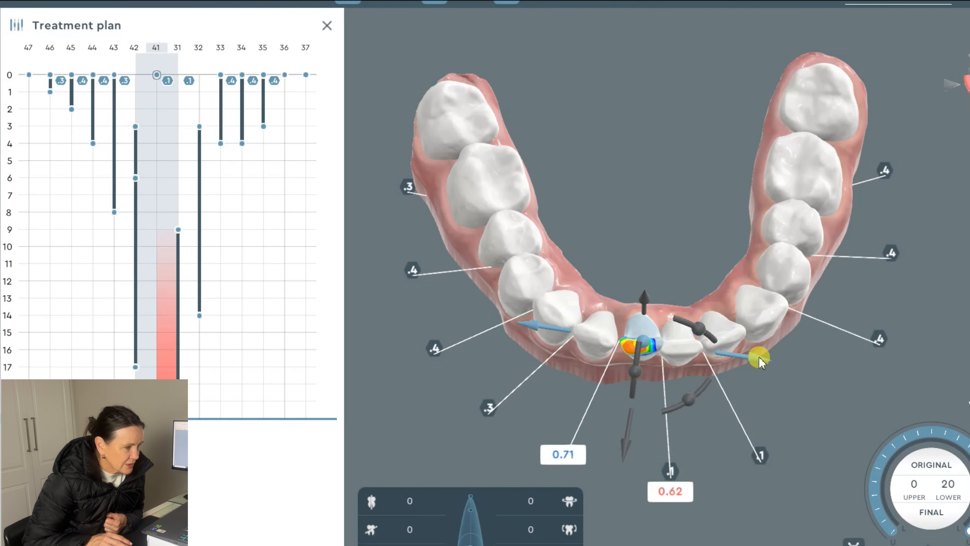
left_click_drag(758, 359, 726, 361)
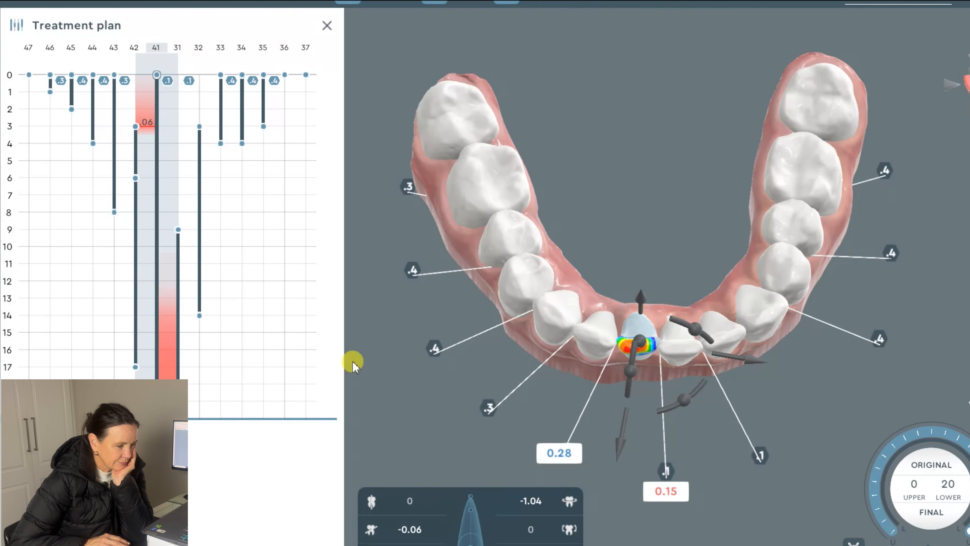
left_click(299, 336)
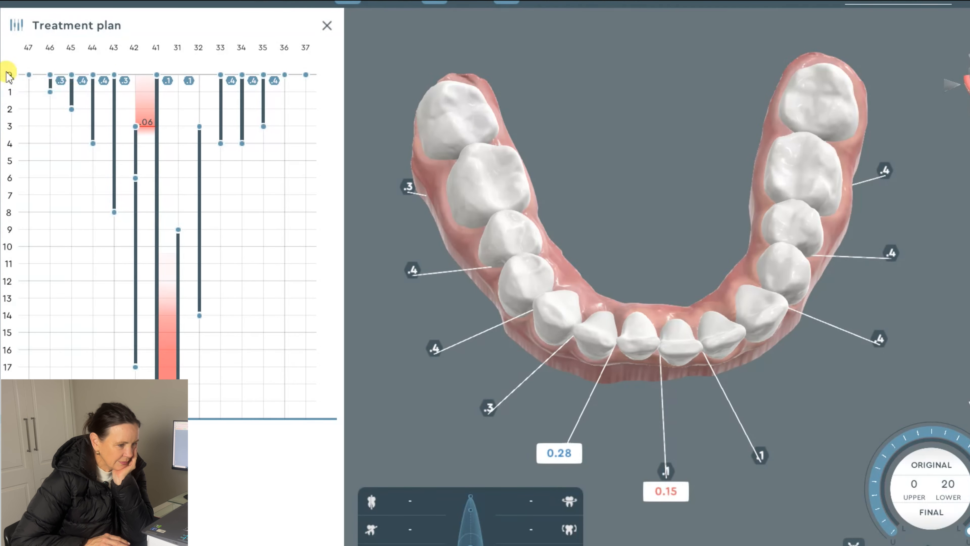
Step: Restage the movement of tooth 41 to start at stage 3 and end at stage 6
mouse_move(11, 77)
left_mouse_down()
mouse_move(19, 139)
mouse_move(20, 76)
left_mouse_up()
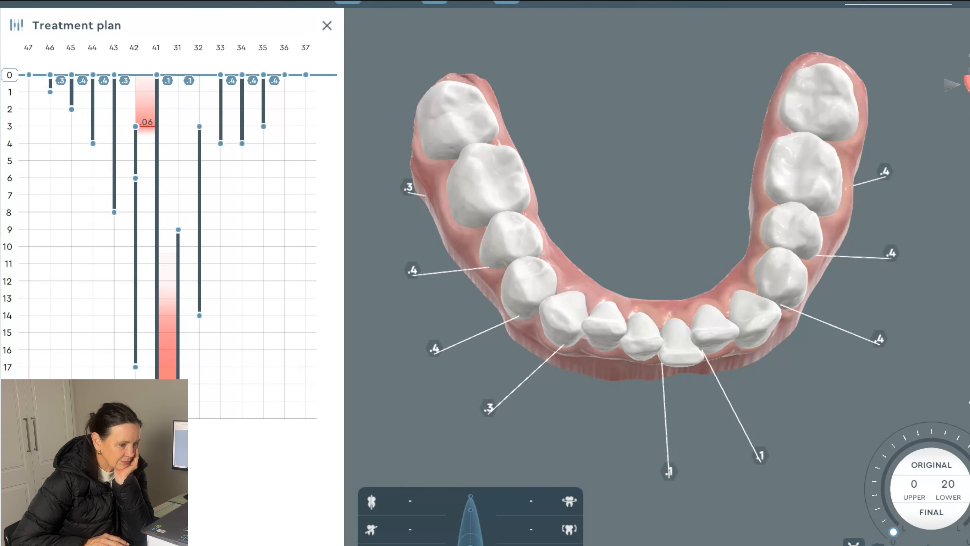
left_click(643, 337)
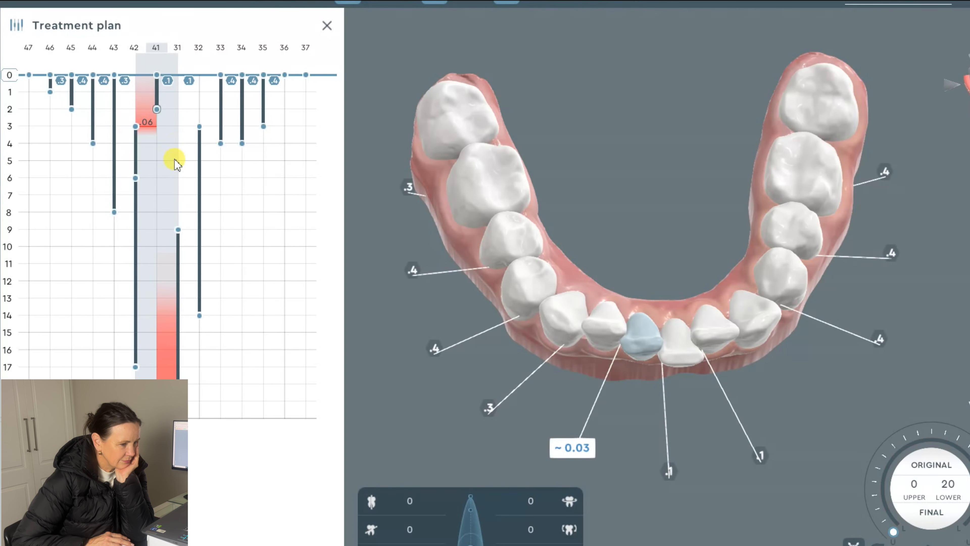
left_click_drag(177, 154, 177, 172)
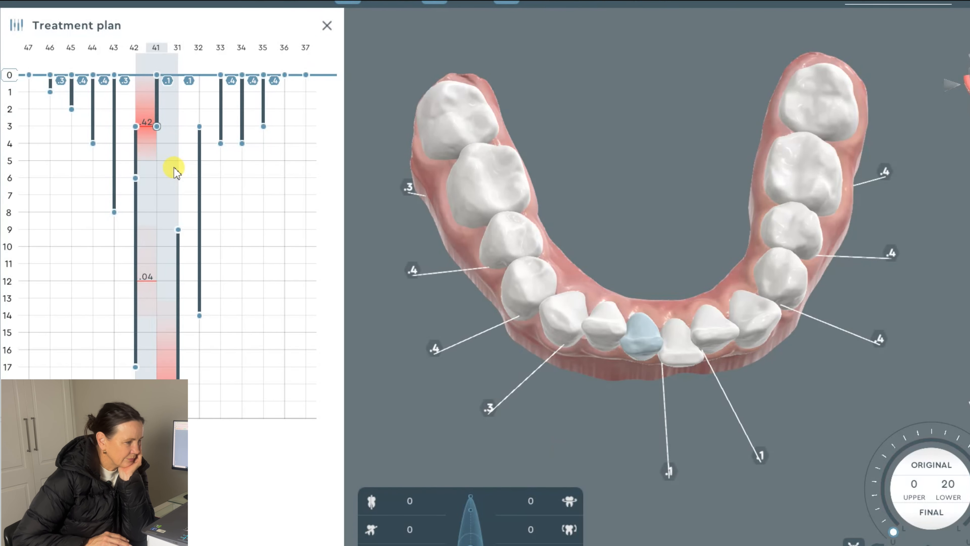
left_click_drag(158, 93, 156, 128)
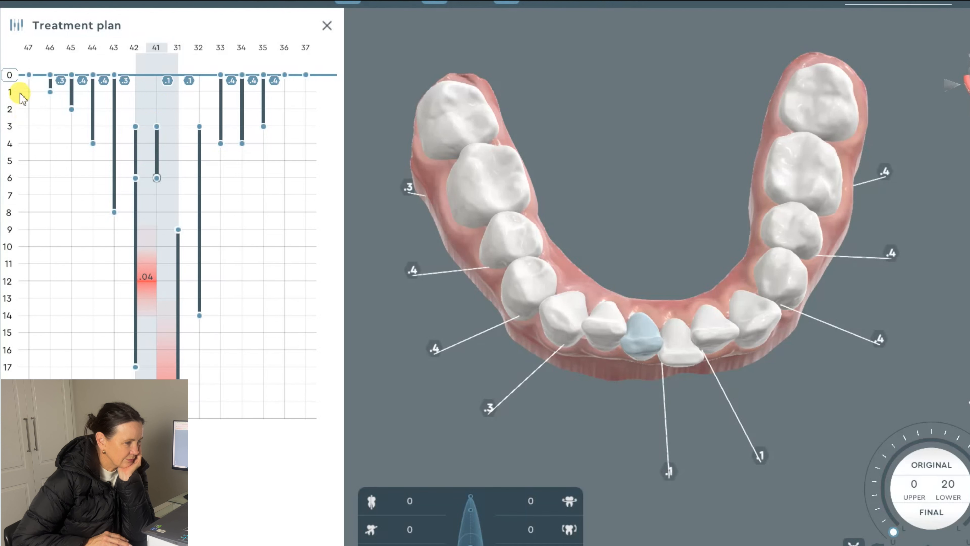
Step: At stage 6, nudge tooth 41 slightly toward tooth 31 to an in-out total of -0.05, and return to the final stage
left_click_drag(9, 76, 13, 162)
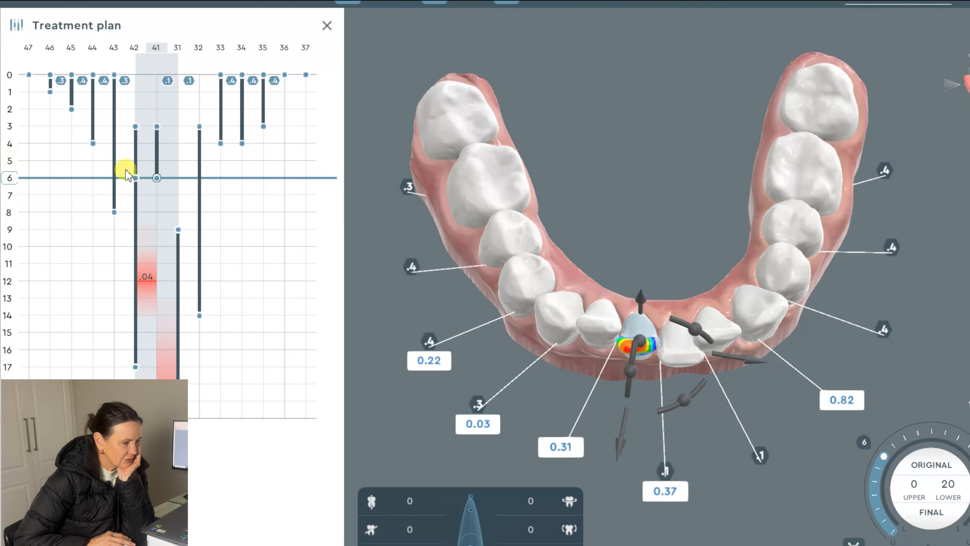
left_click_drag(770, 360, 763, 358)
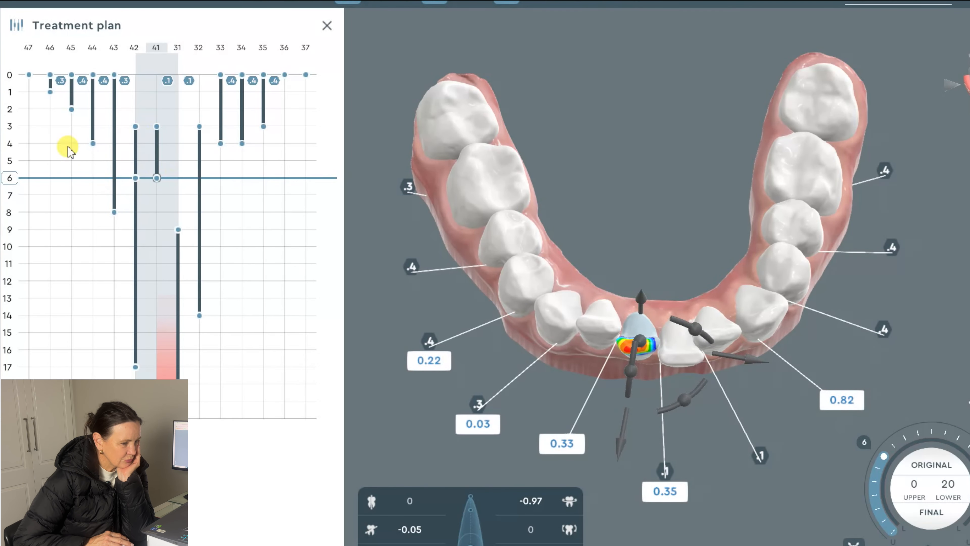
left_click_drag(12, 176, 7, 418)
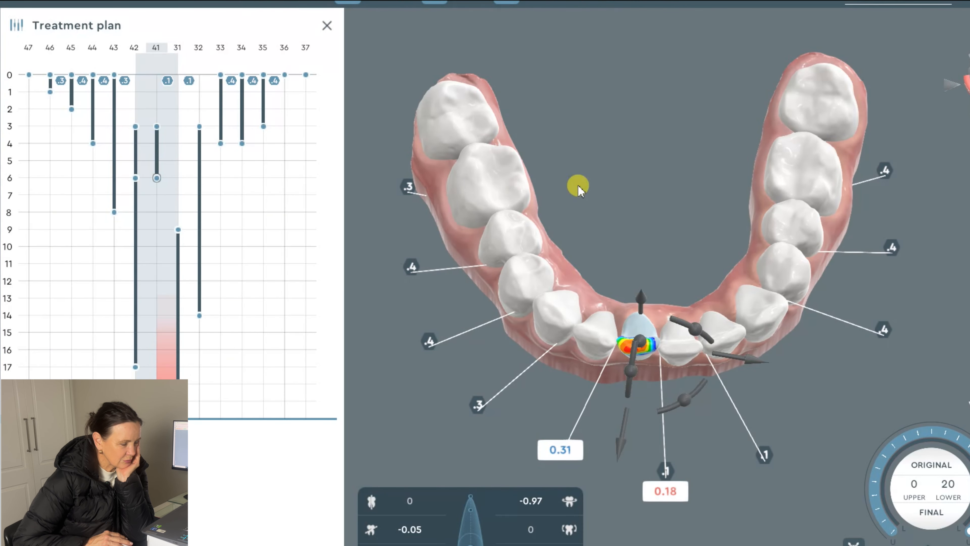
Step: Rotate tooth 41 slightly and move it outward in the final position to reduce its overlap with tooth 31
left_click(577, 189)
left_click(646, 349)
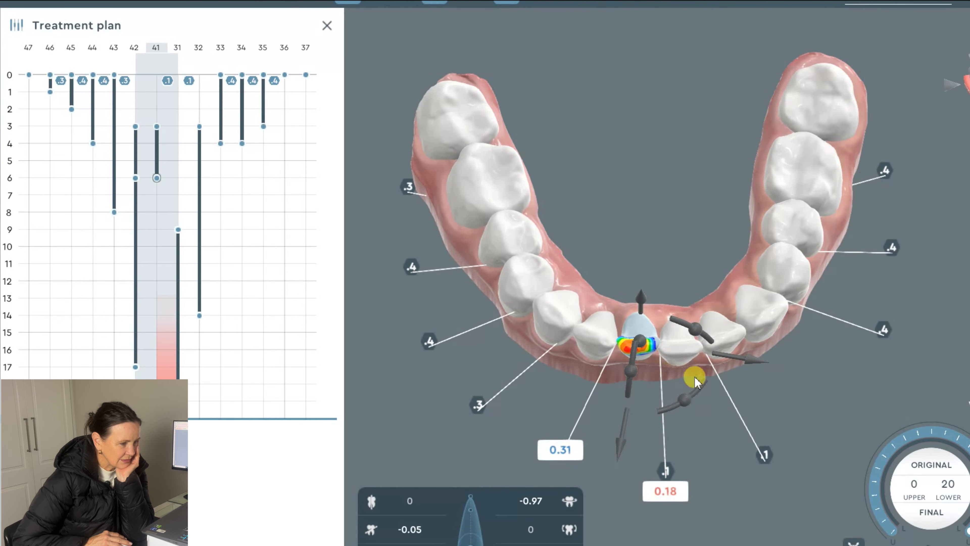
left_click_drag(689, 400, 623, 455)
left_click(644, 263)
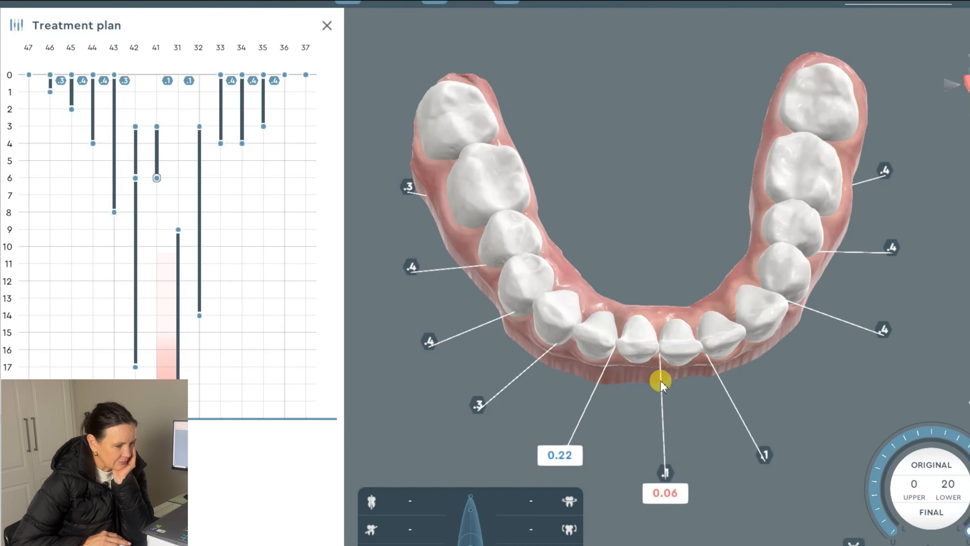
Step: Shift tooth 41 along the arch toward tooth 42, opening a small gap between teeth 41 and 31
left_click(641, 346)
left_click_drag(748, 363, 730, 361)
left_click(692, 244)
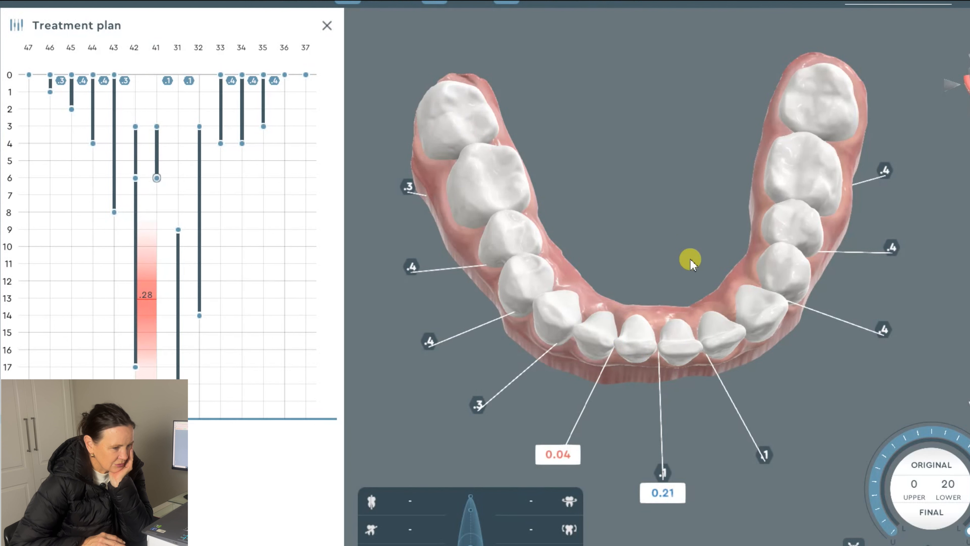
left_click(647, 354)
left_click_drag(744, 367, 743, 367)
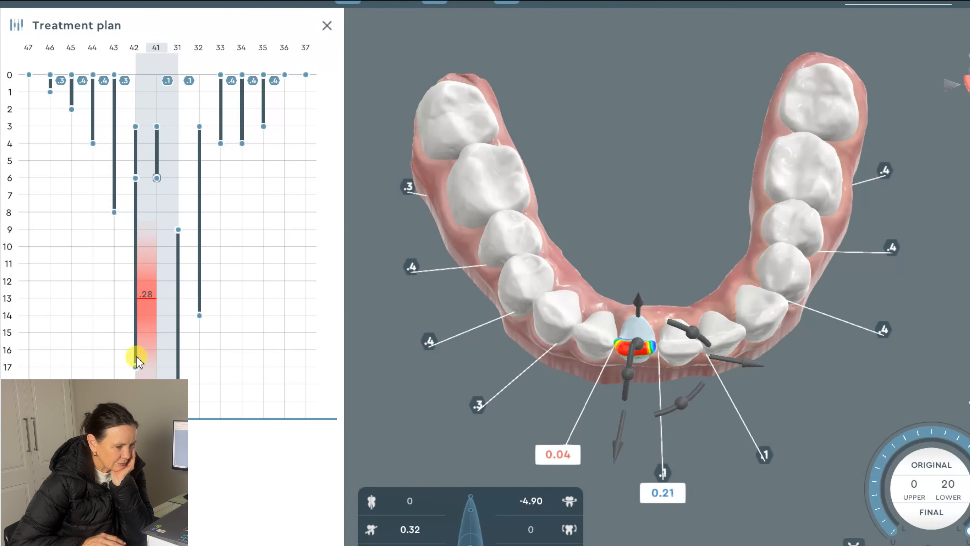
Step: Try ending the last movement of tooth 42 at stage 16, and examine its overlap with tooth 41 at stage 12
left_click_drag(137, 357, 139, 351)
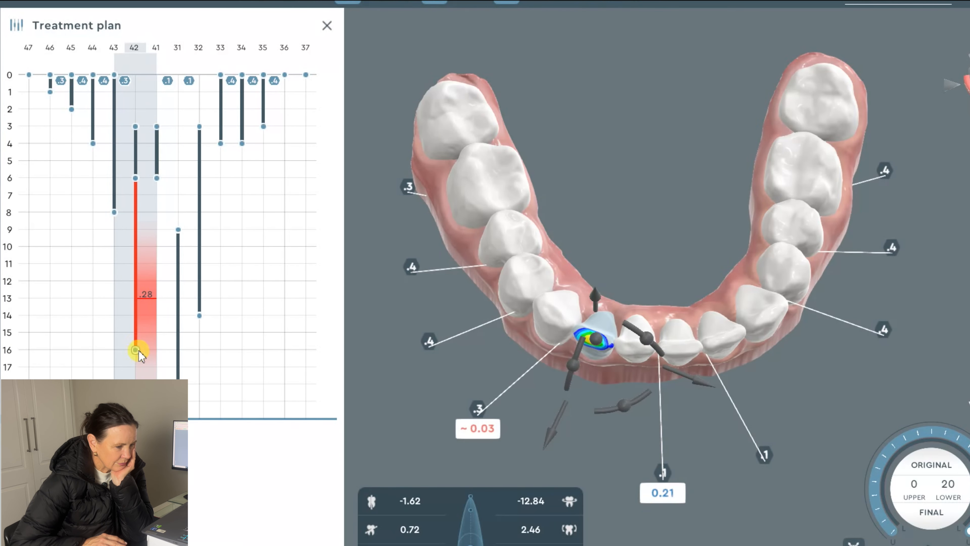
left_click(8, 178)
left_click_drag(8, 178, 27, 303)
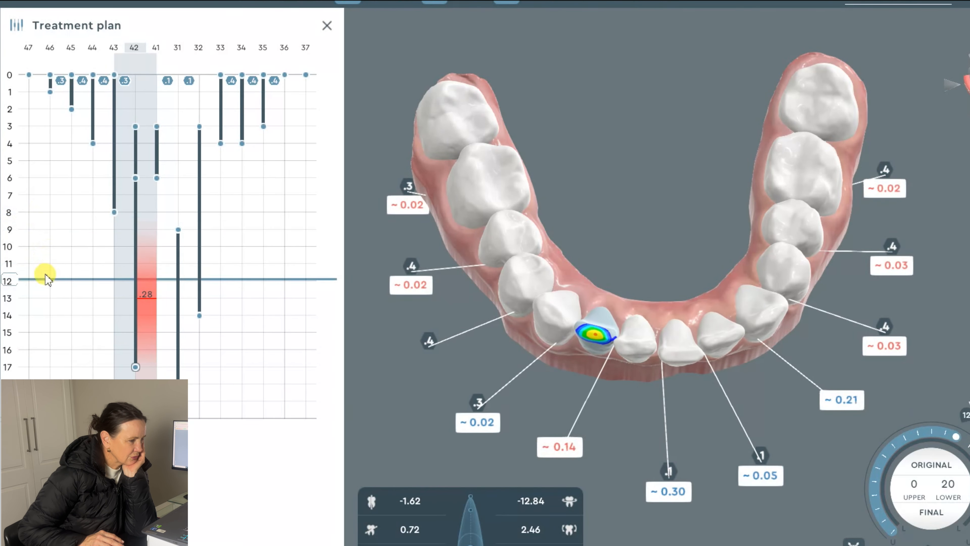